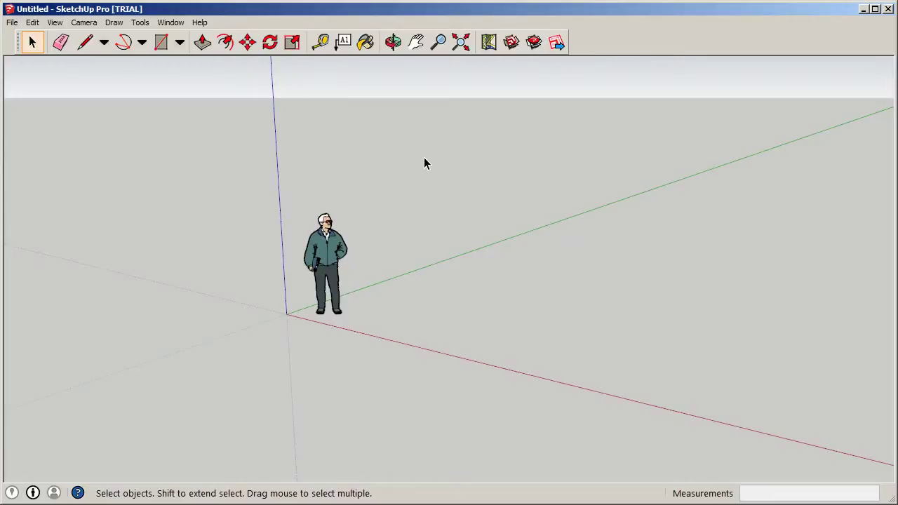
Draw two connected 100' edges beside the scale figure, the first along the green axis and the second along the red axis
scroll(390, 271, "down", 1)
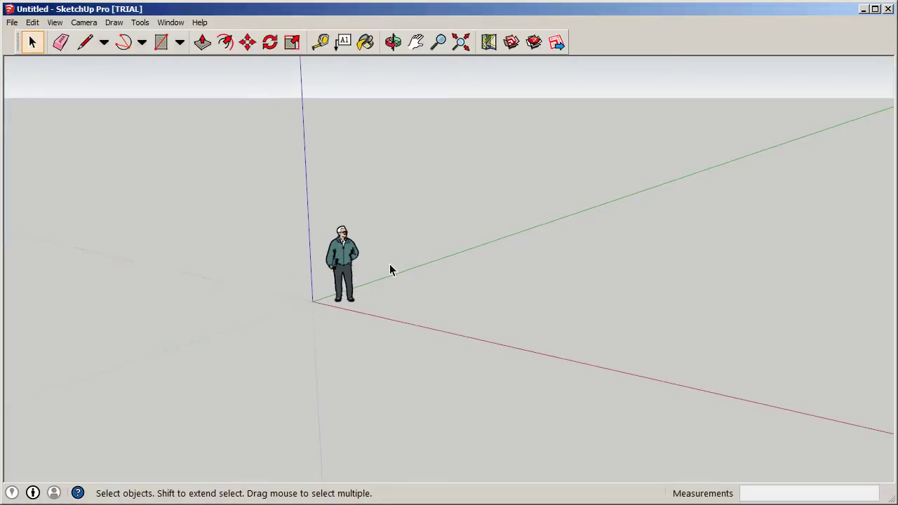
scroll(274, 224, "down", 1)
middle_click_drag(337, 159, 329, 294)
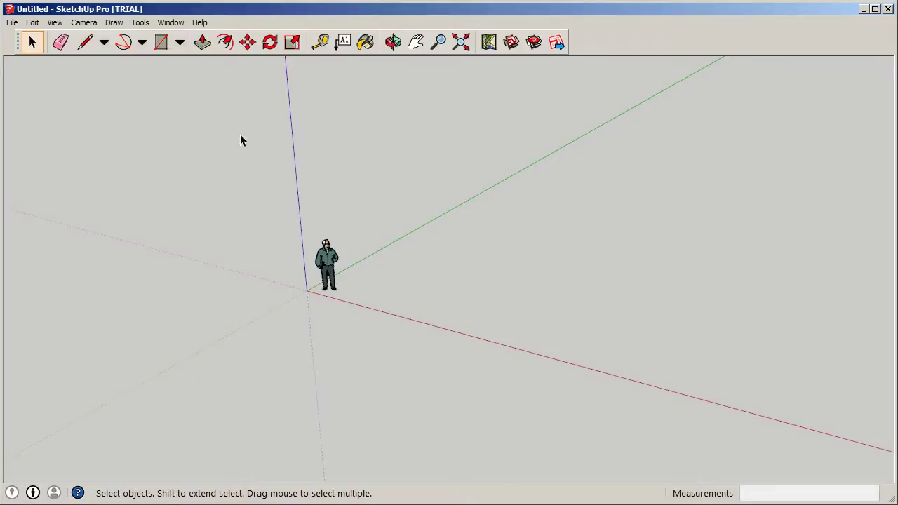
left_click(86, 47)
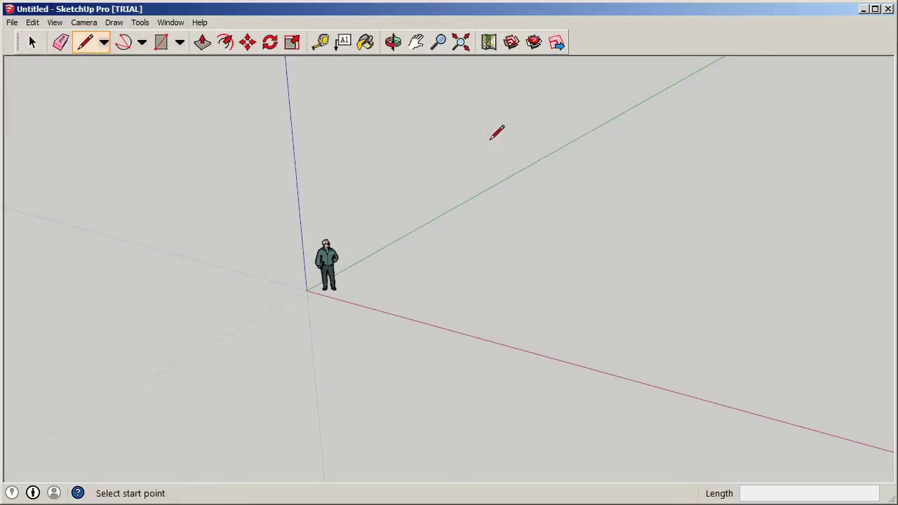
left_click(444, 254)
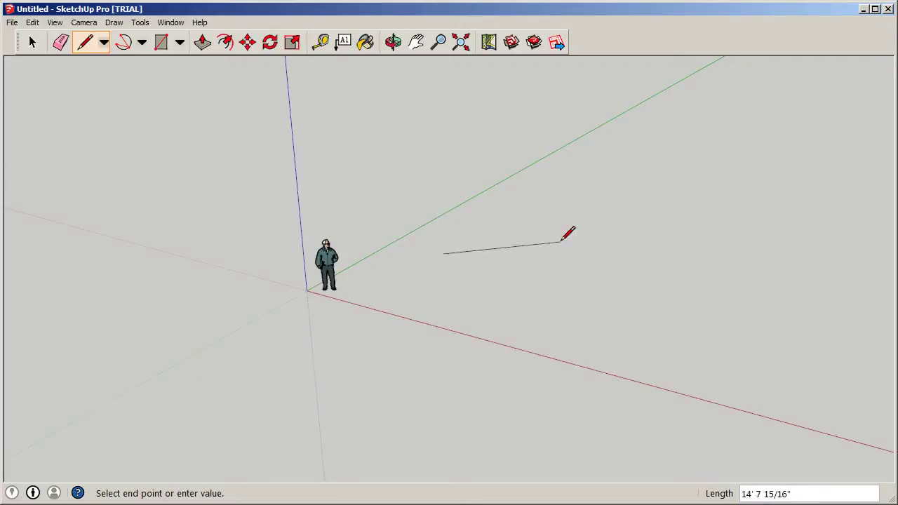
scroll(242, 293, "down", 4)
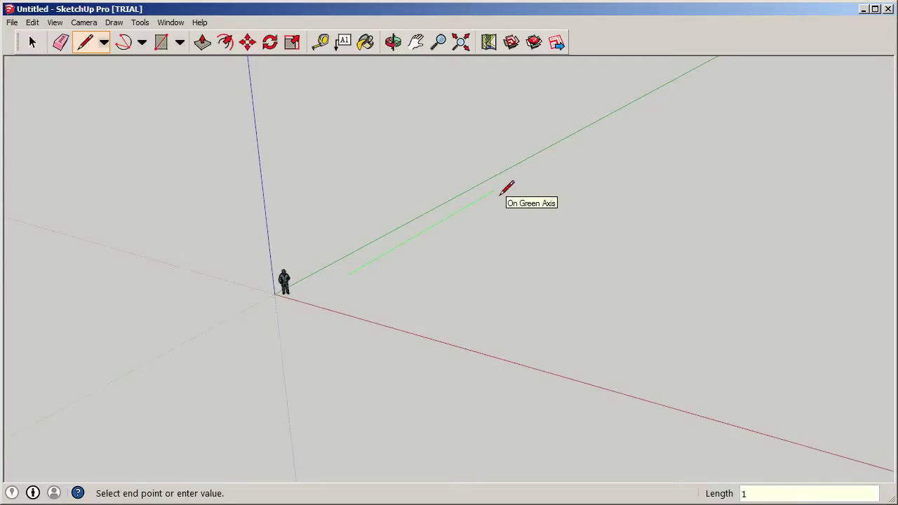
key("Return")
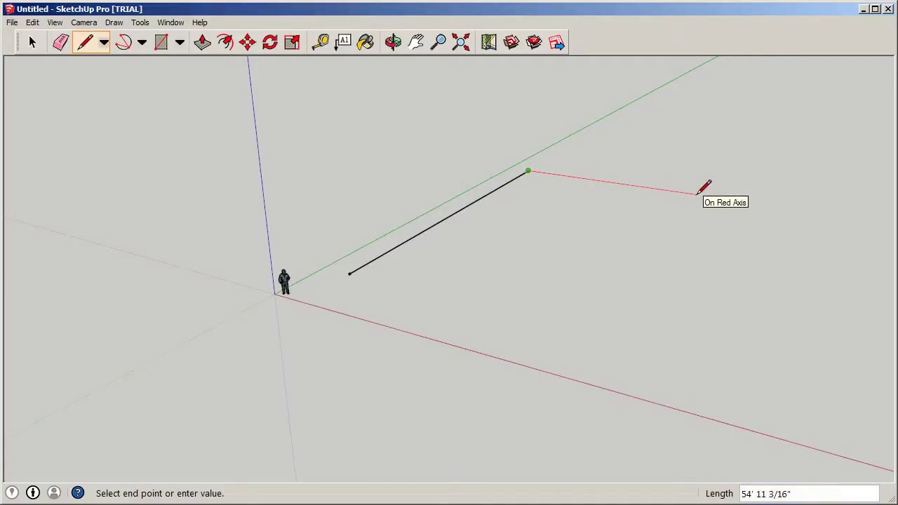
type("100")
key("Return")
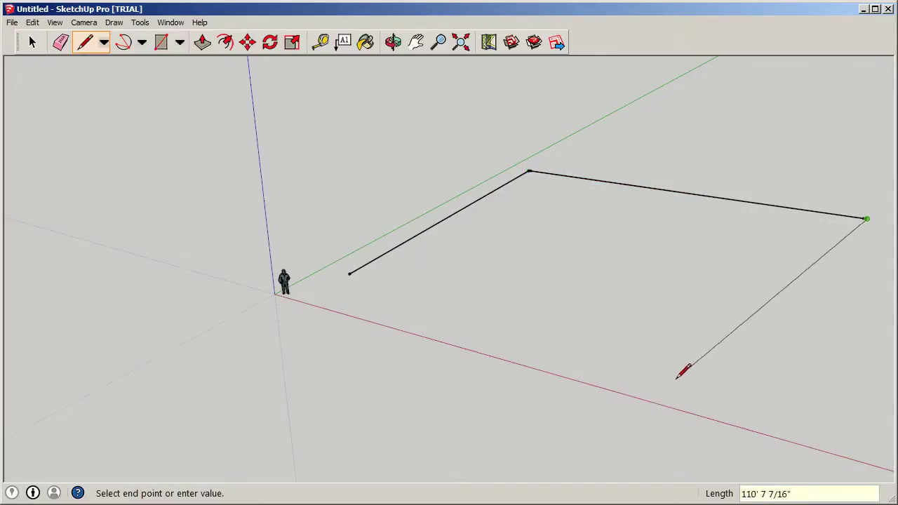
Draw a third 100' edge back along the green axis and close the square at the first edge's start point
scroll(442, 304, "down", 2)
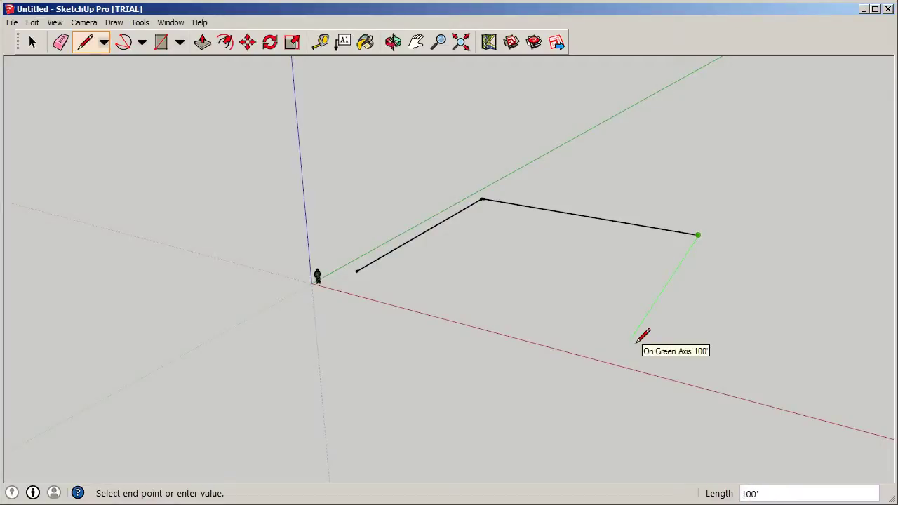
type("100")
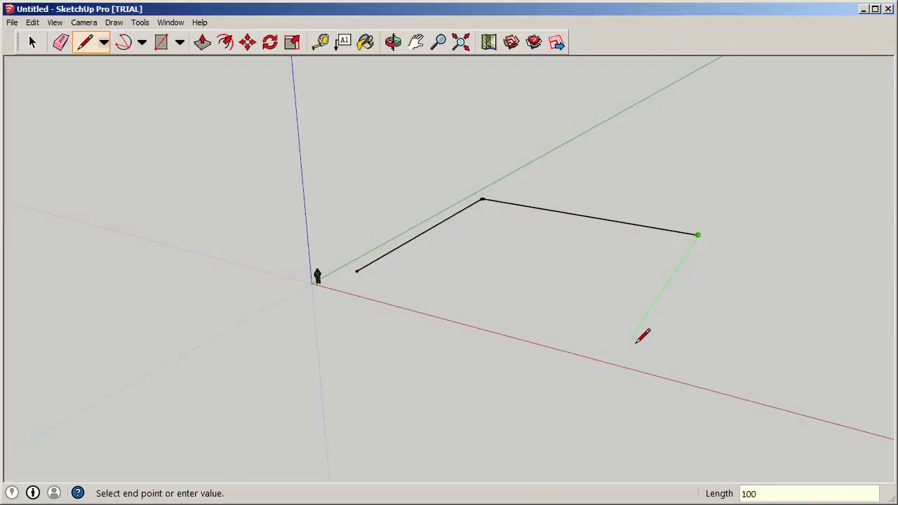
key("Return")
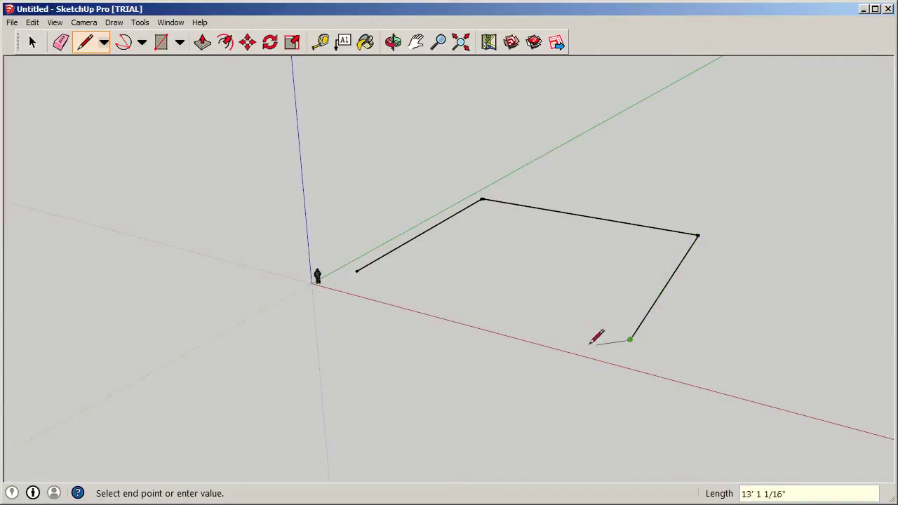
left_click(357, 272)
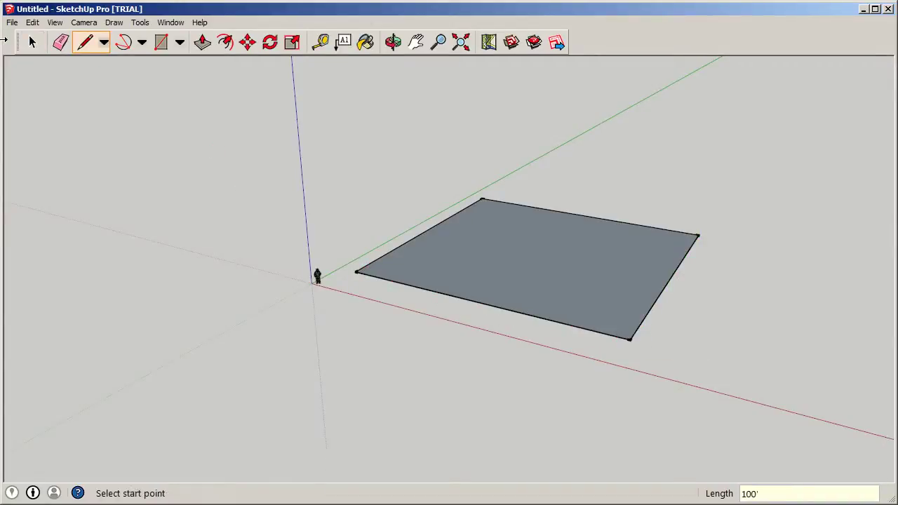
Check the square face's area in its Entity Info, then close the information and clear the selection
left_click(32, 42)
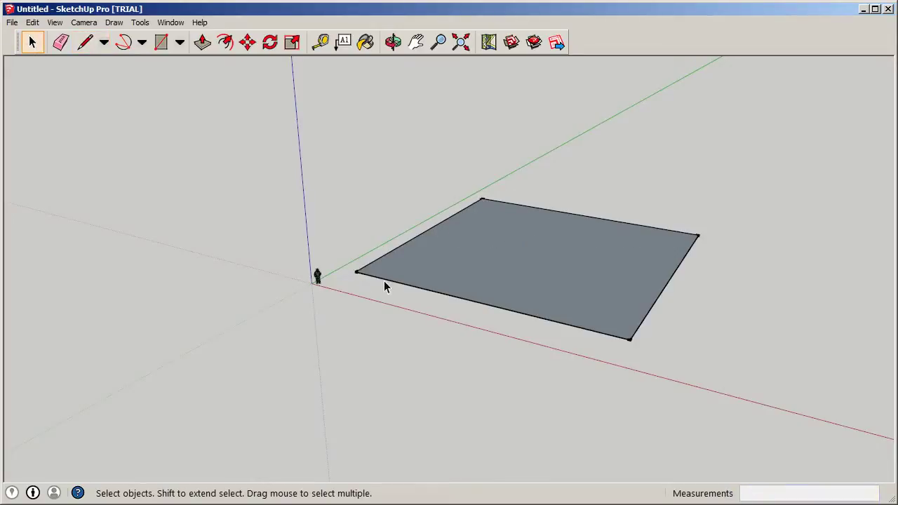
left_click_drag(355, 133, 755, 393)
right_click(551, 250)
left_click(562, 254)
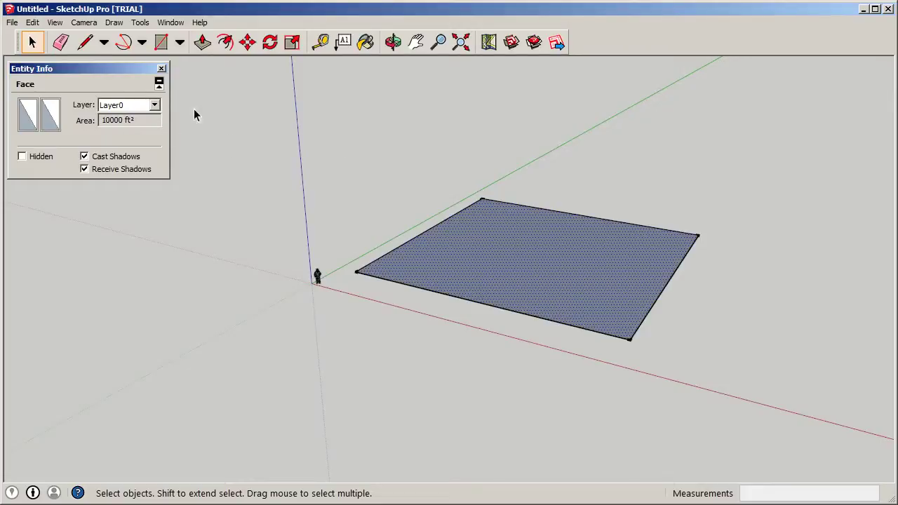
left_click(162, 68)
left_click(477, 199)
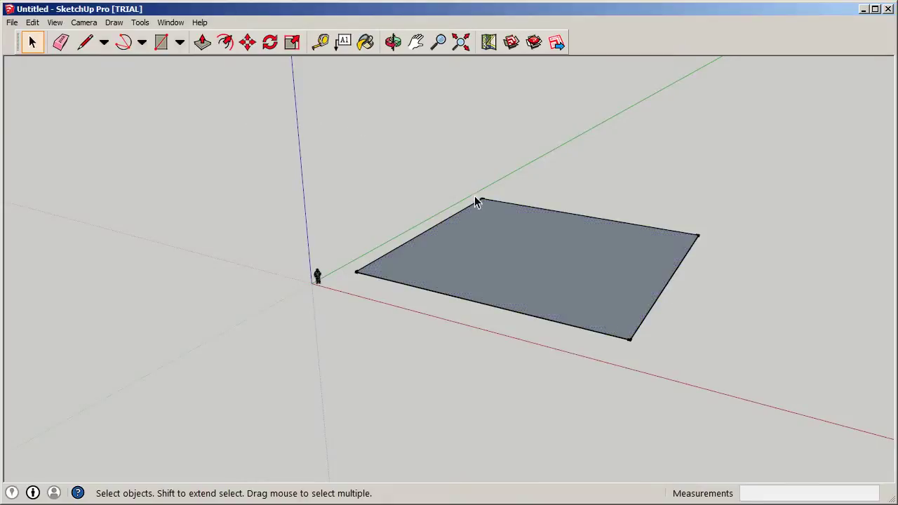
Push/Pull the square face upward 100' to form a cube
middle_click_drag(478, 200, 369, 301)
middle_click_drag(489, 338, 507, 346)
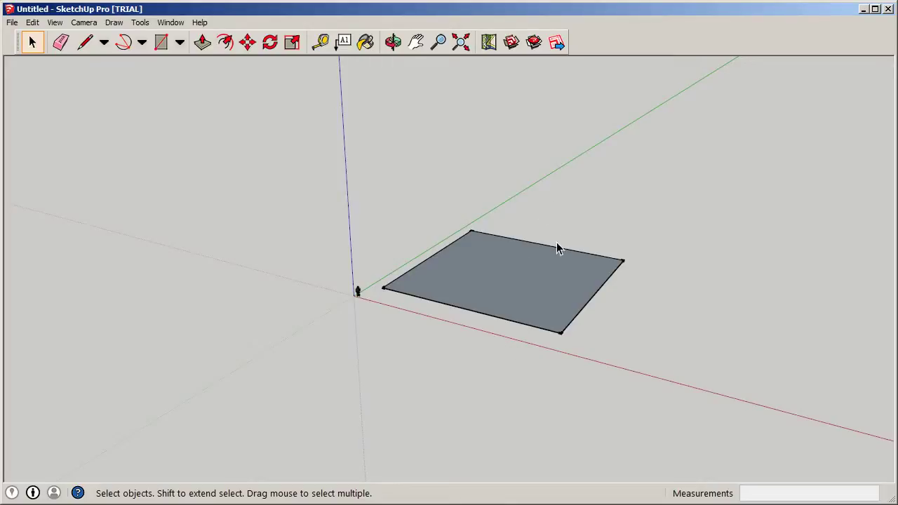
left_click(202, 43)
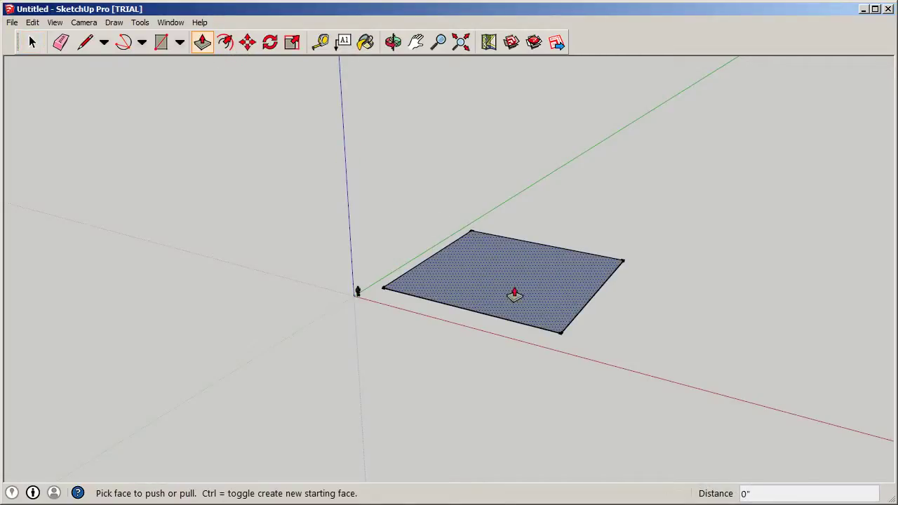
scroll(520, 286, "up", 3)
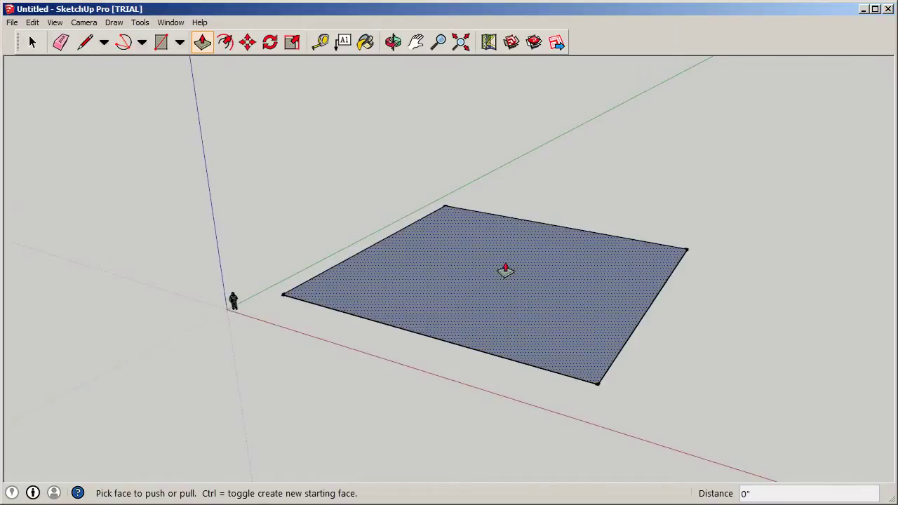
left_click_drag(492, 293, 575, 172)
scroll(474, 198, "down", 2)
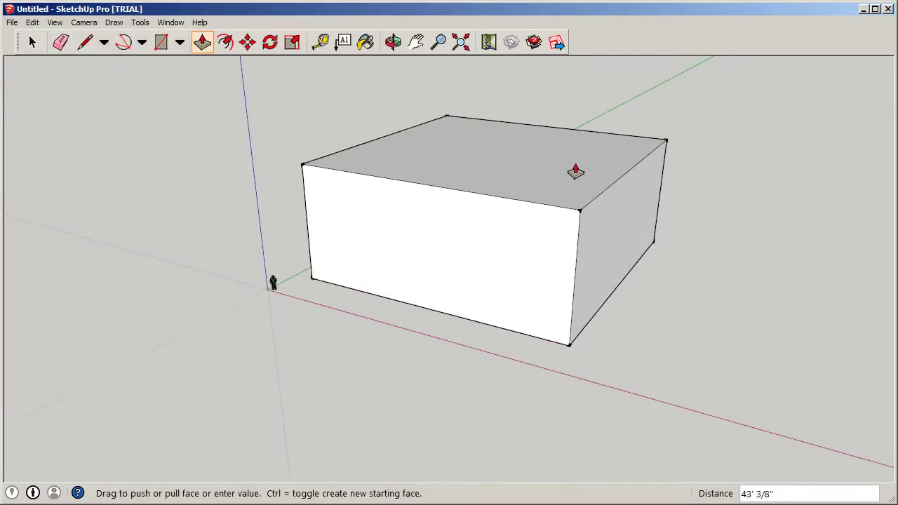
type("100'")
key("Return")
Examine the whole cube from a higher angle and at different distances
scroll(403, 371, "down", 3)
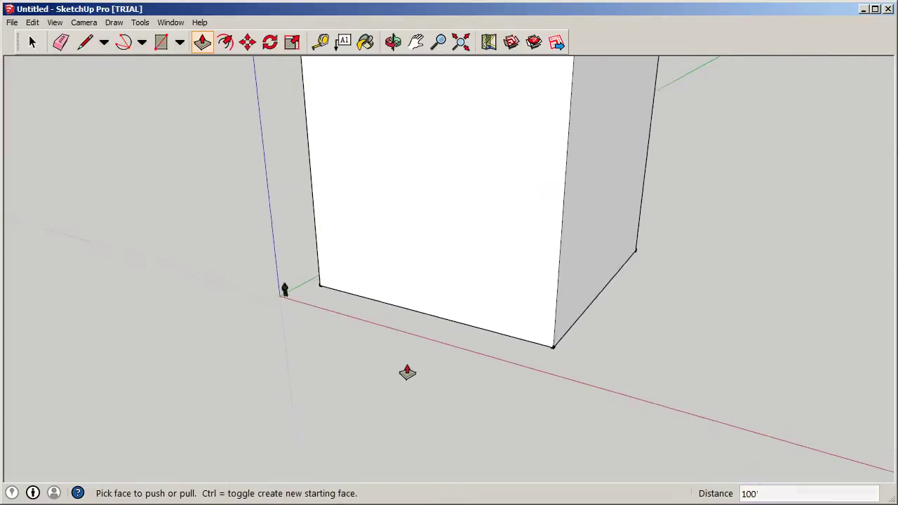
key("space")
scroll(658, 276, "down", 2)
key("o")
left_click_drag(560, 280, 571, 324)
key("space")
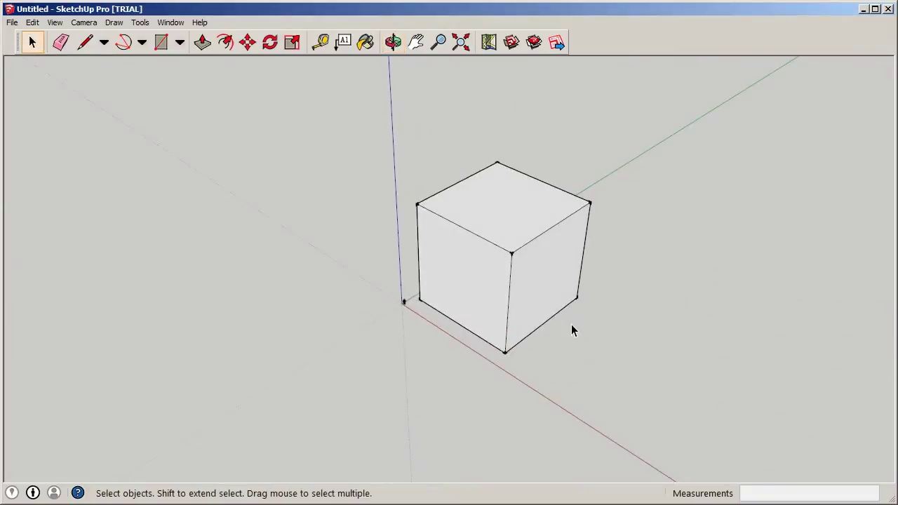
scroll(414, 342, "up", 2)
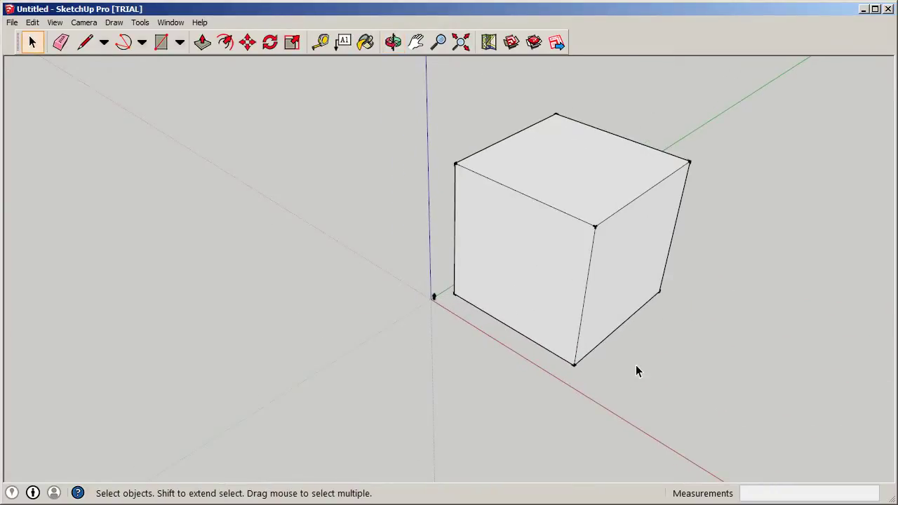
scroll(399, 234, "down", 2)
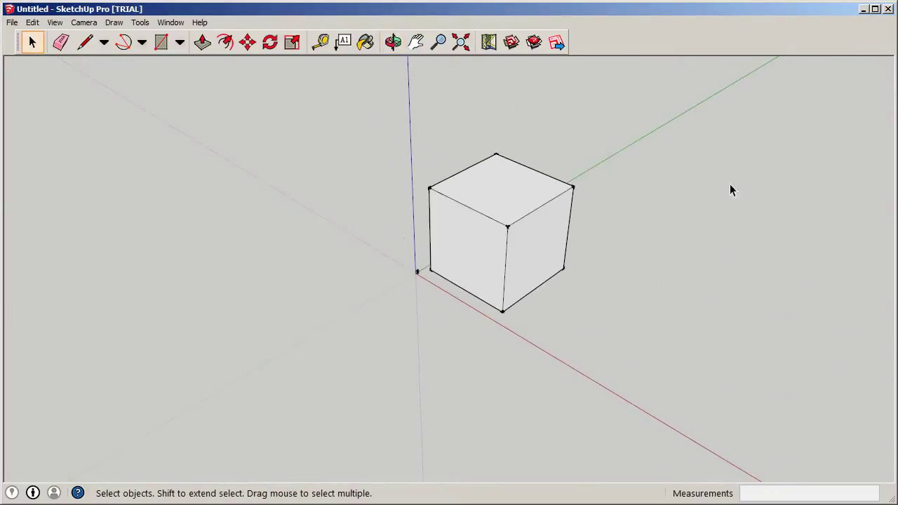
Select the whole cube together with the scale figure and check Entity Info for the ungrouped geometry
left_click_drag(416, 96, 683, 350)
right_click(483, 178)
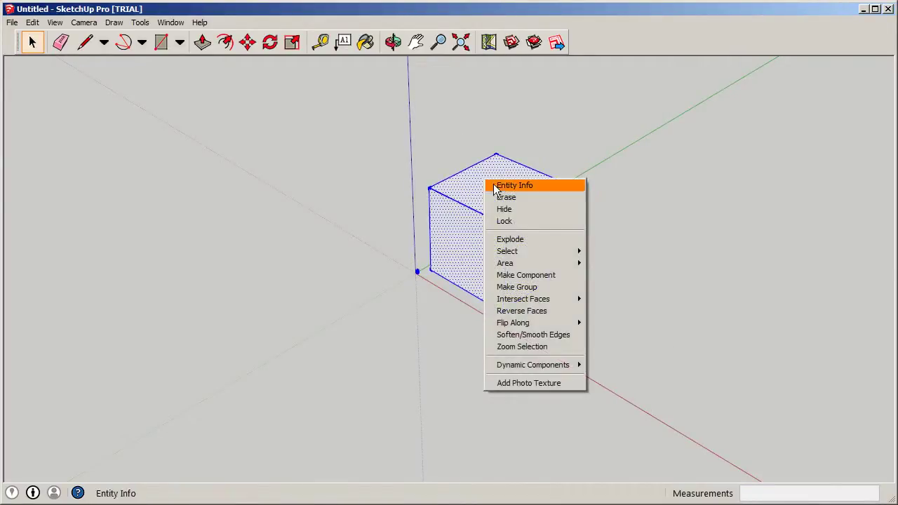
left_click(496, 185)
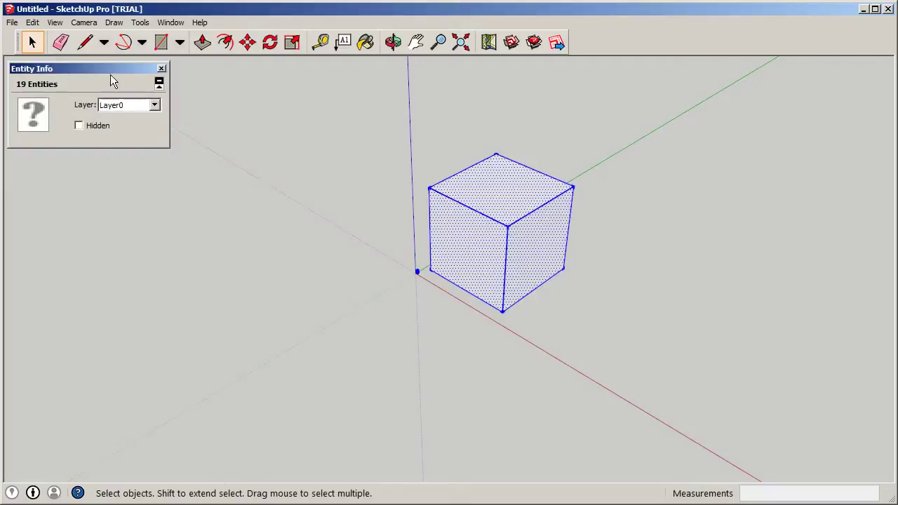
left_click(566, 111)
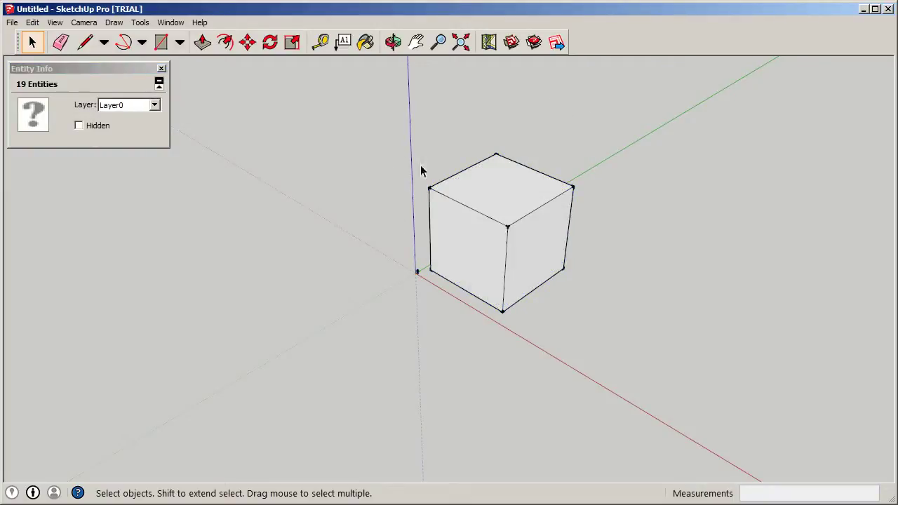
left_click(161, 68)
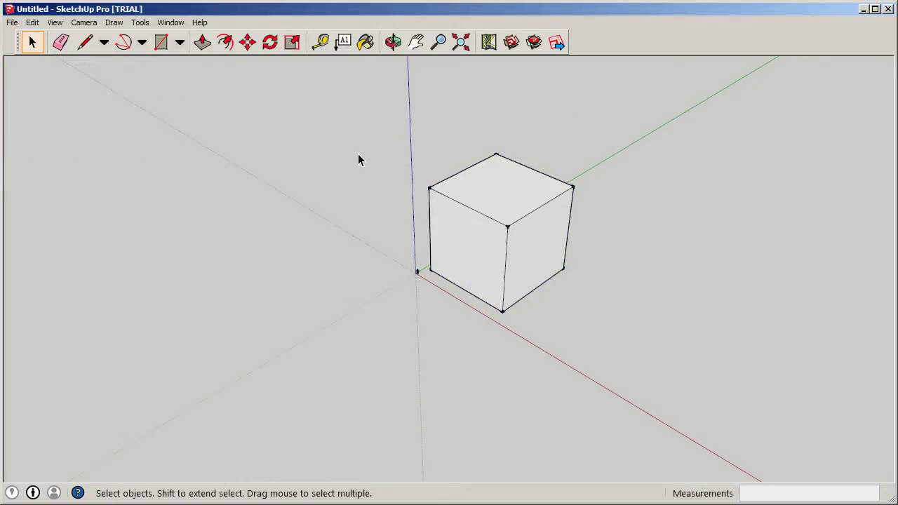
Select all the cube's geometry along with the scale figure and make it a group
left_click_drag(358, 82, 716, 359)
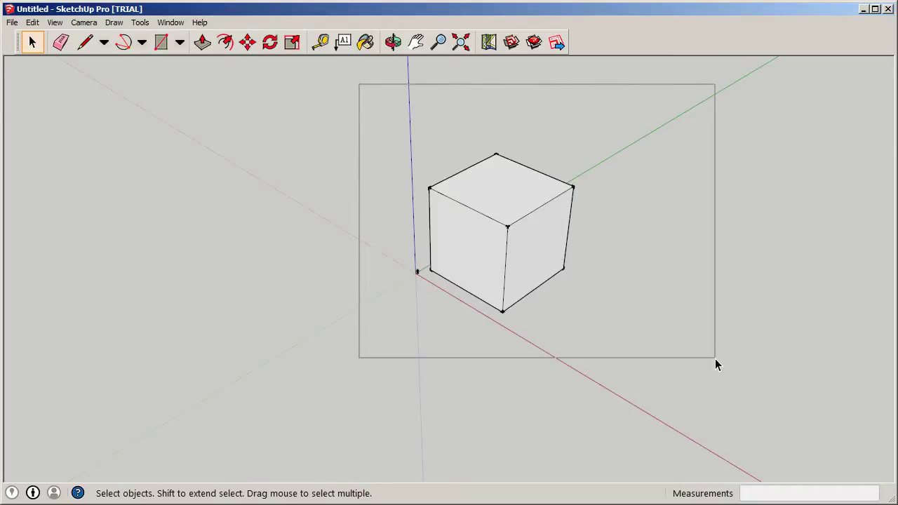
right_click(456, 228)
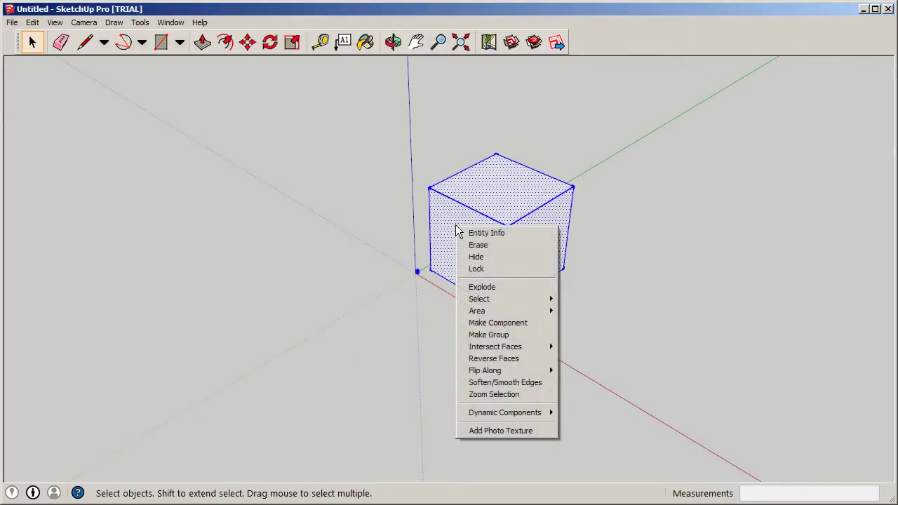
left_click(500, 334)
left_click(639, 281)
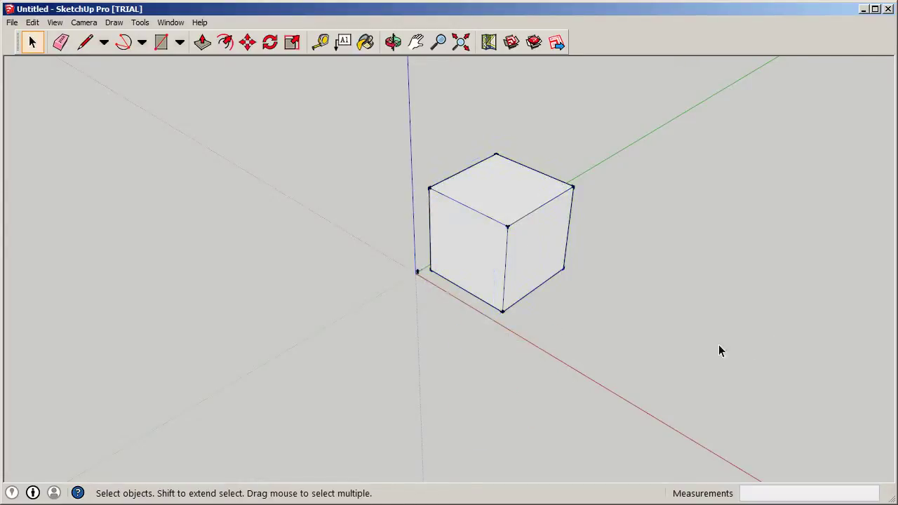
Select and deselect the new group to check which objects its bounding box includes
left_click(491, 198)
left_click(586, 105)
left_click(536, 184)
left_click(548, 169)
left_click(529, 201)
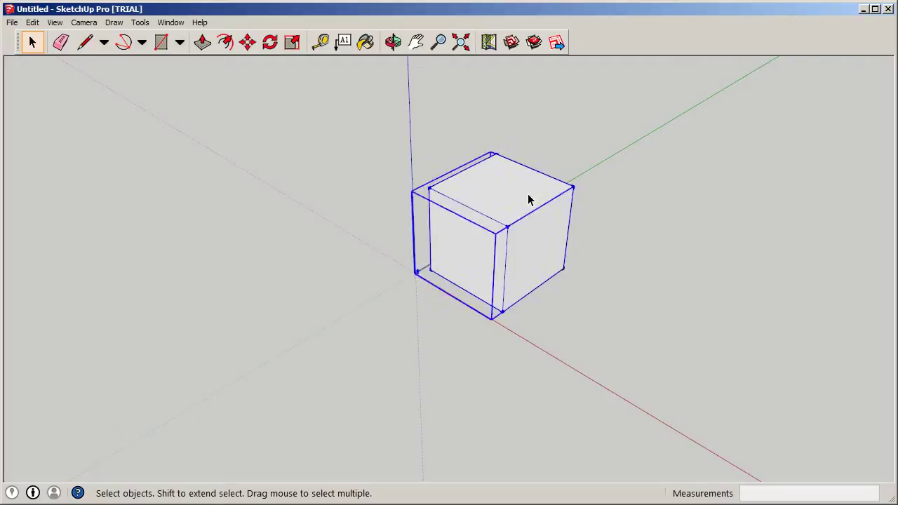
Open the group for editing, erase the scale figure inside it, and leave the group
scroll(433, 281, "up", 4)
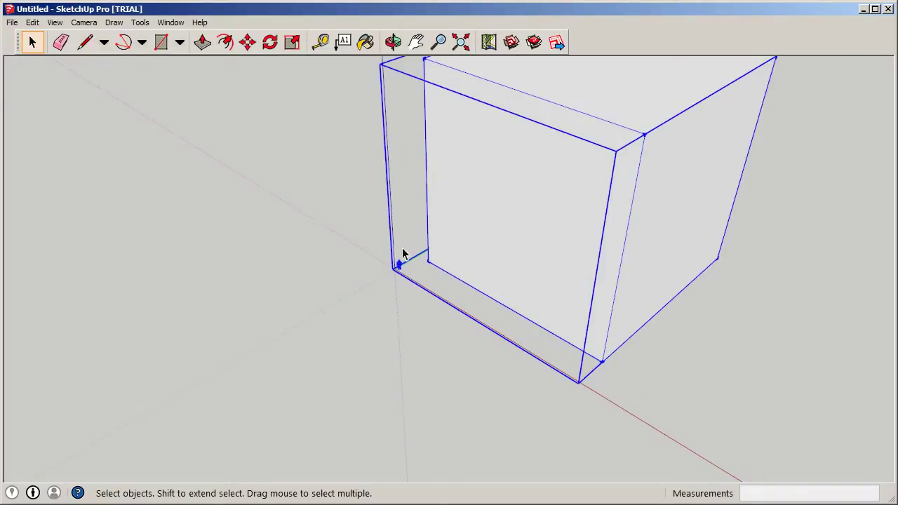
double_click(505, 201)
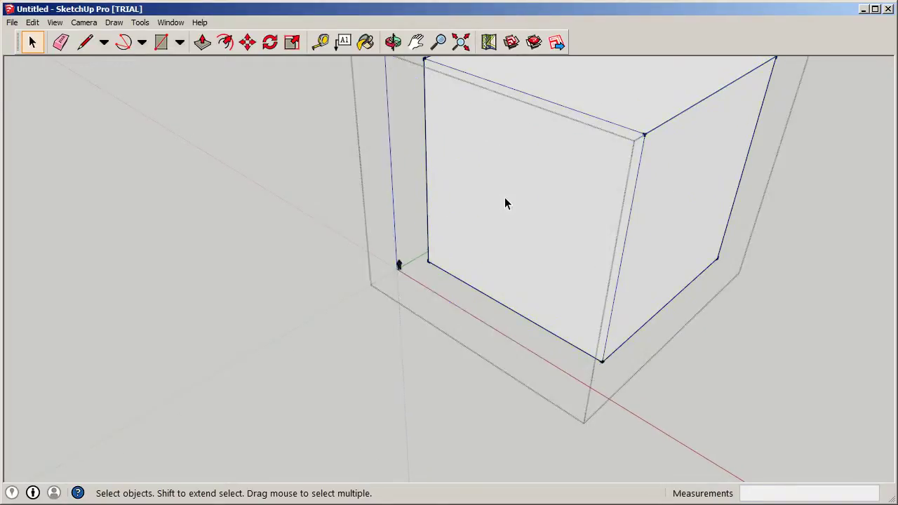
scroll(413, 277, "up", 2)
scroll(407, 275, "up", 5)
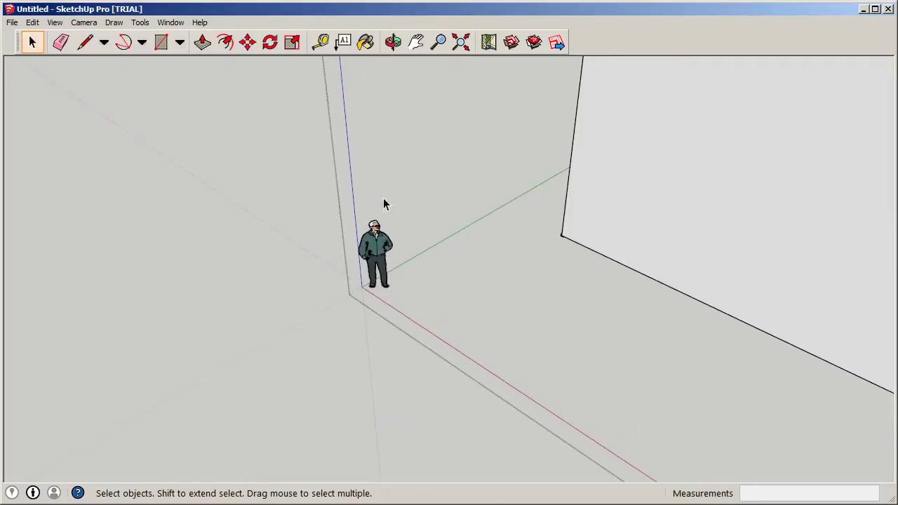
left_click_drag(285, 178, 424, 308)
scroll(373, 253, "up", 3)
right_click(379, 229)
left_click(400, 243)
scroll(235, 295, "down", 1)
scroll(505, 309, "down", 1)
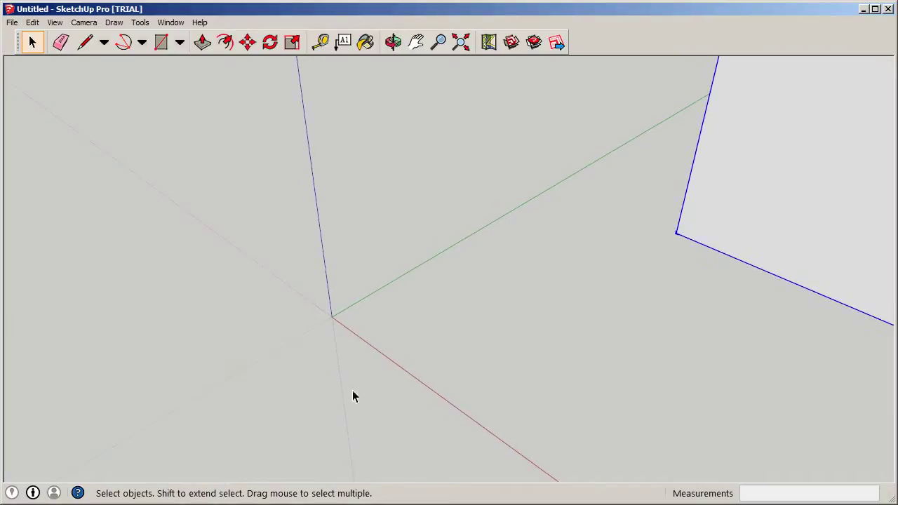
Check the Entity Info of the cube group for its volume, close the window and deselect the group
scroll(742, 221, "down", 4)
middle_click_drag(710, 261, 414, 316)
scroll(699, 257, "up", 3)
scroll(500, 246, "down", 3)
scroll(499, 245, "down", 5)
middle_click_drag(352, 256, 574, 186)
right_click(534, 149)
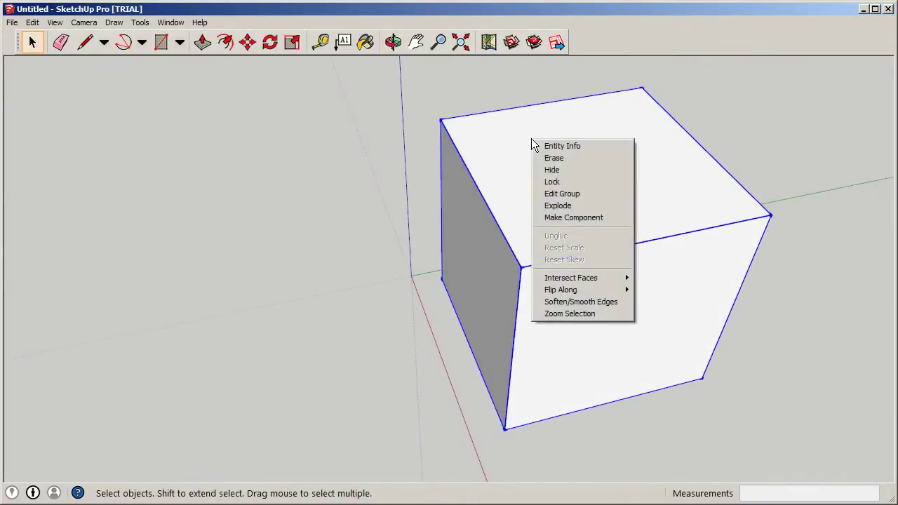
left_click(554, 145)
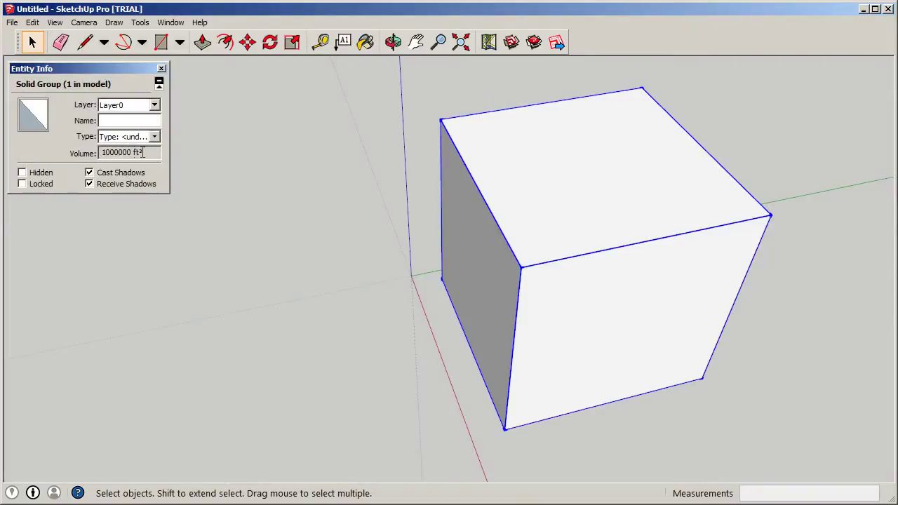
left_click(162, 68)
left_click(226, 140)
Examine the cube group as a whole, selecting and deselecting it to check that it behaves as one object
scroll(316, 225, "down", 4)
scroll(443, 246, "down", 2)
middle_click_drag(442, 248, 607, 211)
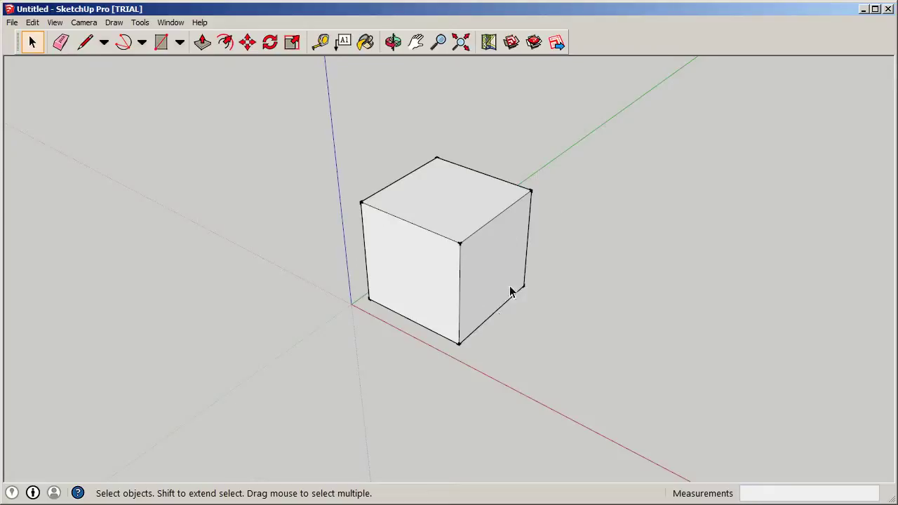
scroll(543, 215, "down", 2)
middle_click_drag(335, 261, 396, 214)
scroll(444, 309, "up", 3)
triple_click(413, 234)
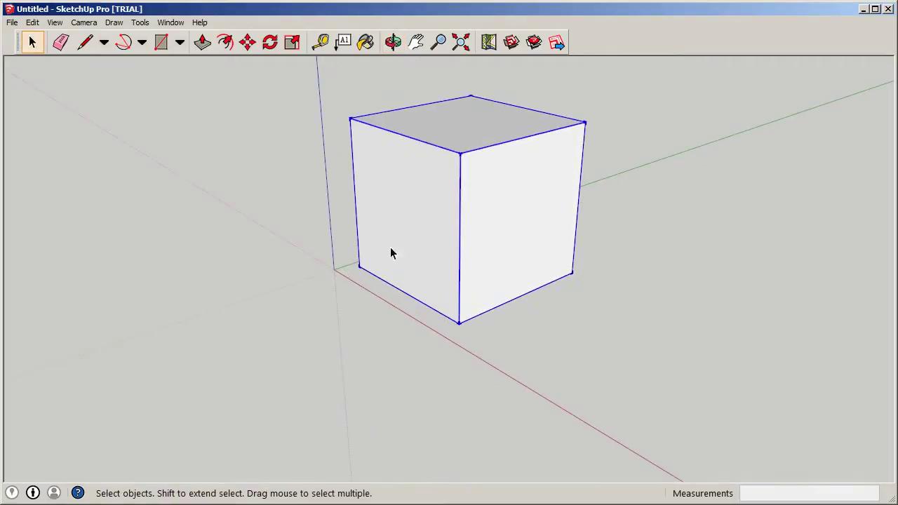
scroll(257, 359, "down", 1)
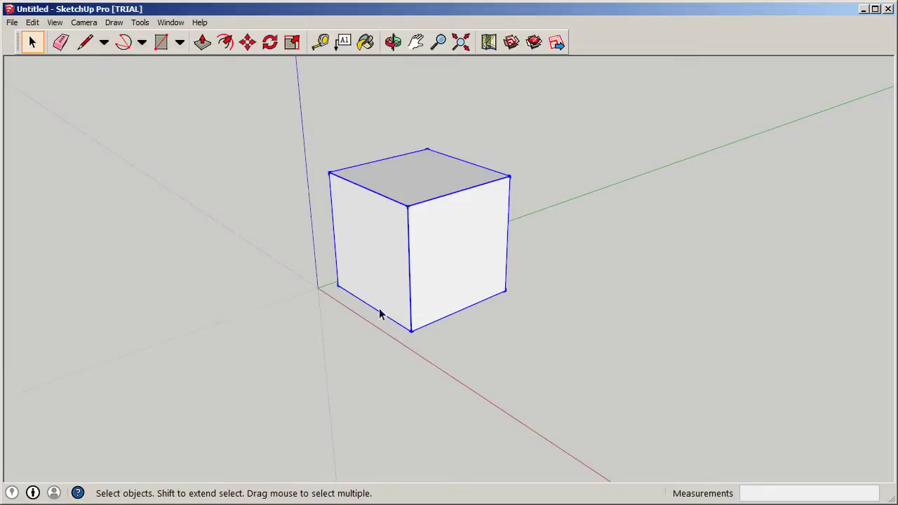
scroll(372, 289, "up", 2)
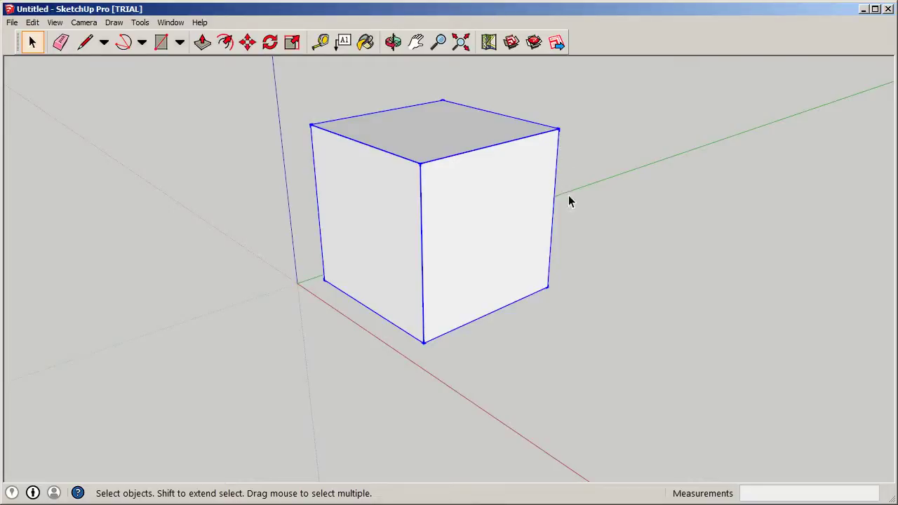
left_click(184, 266)
Open the cube group for editing
middle_click_drag(278, 240, 547, 211)
triple_click(343, 184)
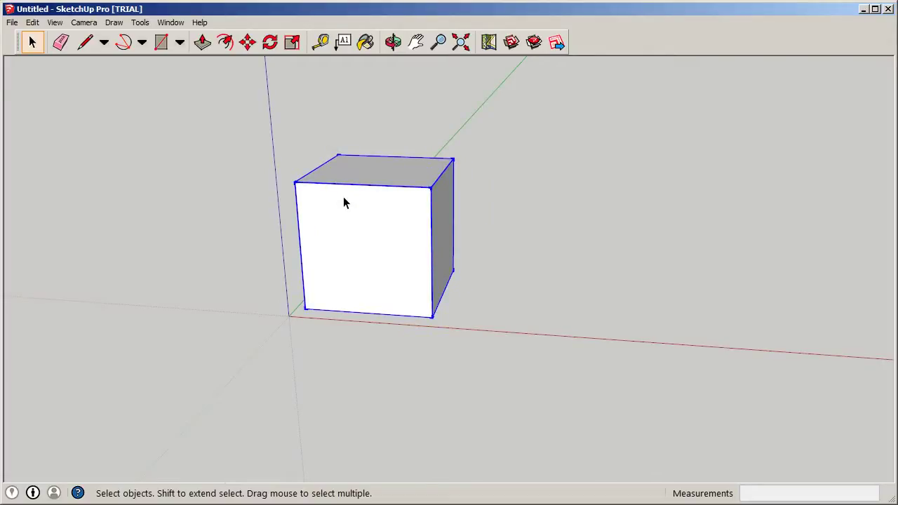
key("ctrl+g")
middle_click_drag(470, 264, 783, 201)
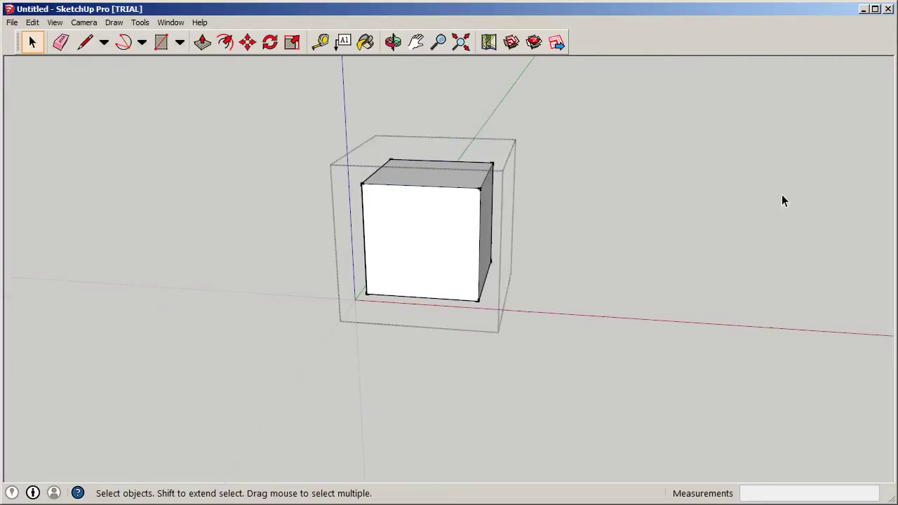
scroll(403, 223, "up", 2)
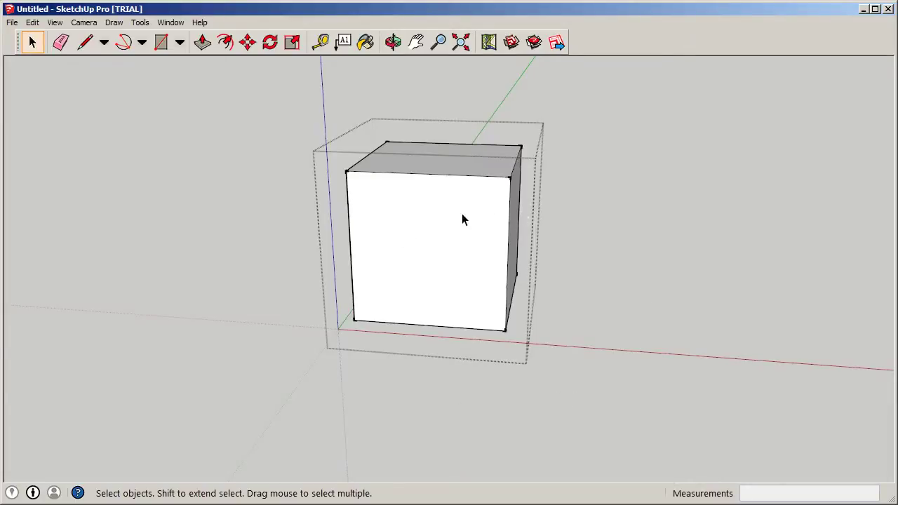
scroll(463, 216, "up", 2)
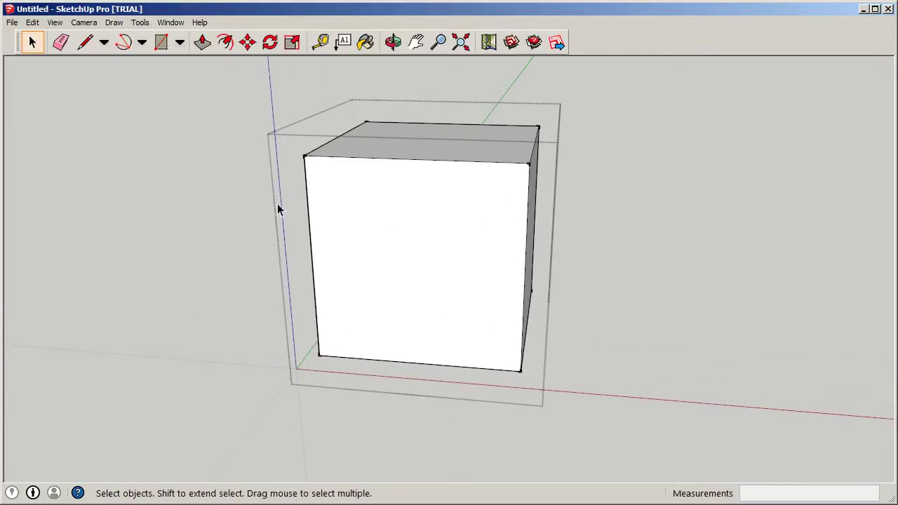
scroll(395, 211, "down", 3)
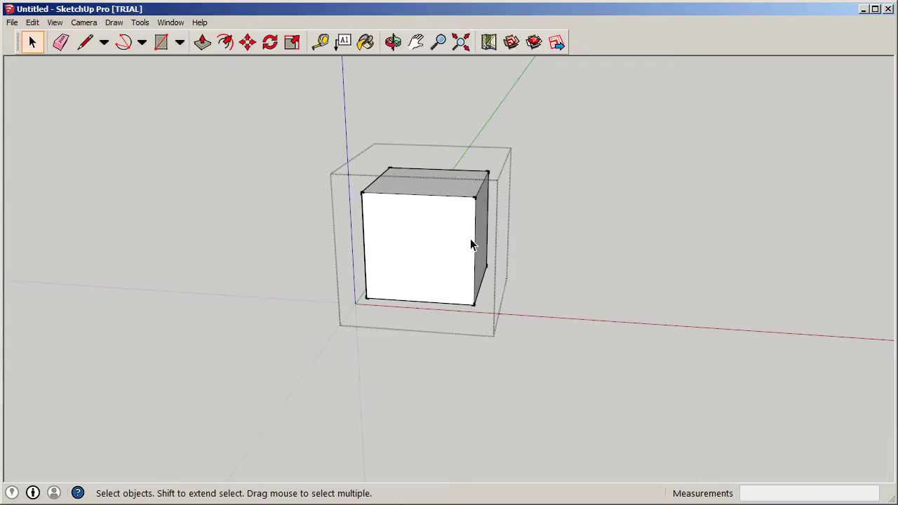
scroll(472, 245, "up", 2)
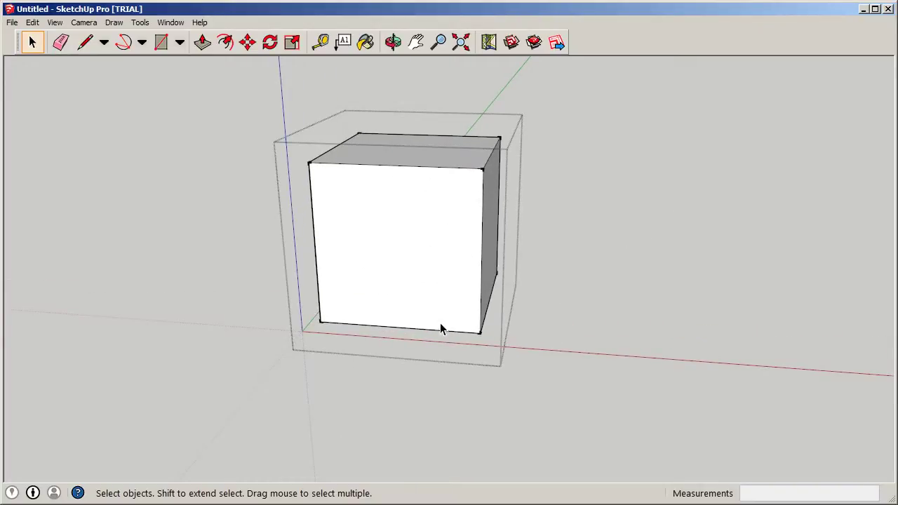
scroll(498, 288, "down", 2)
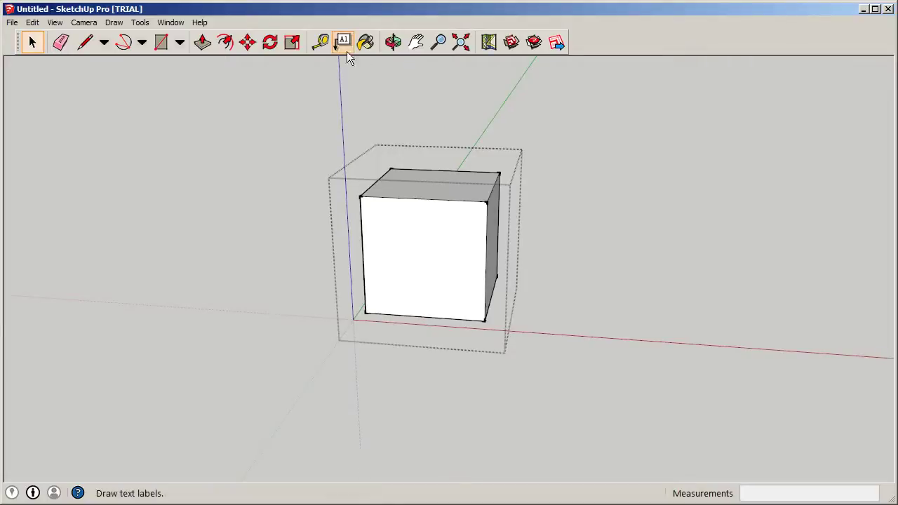
Place a Tape Measure guide point 20' above the base corner on the front face's vertical edge nearest the origin
left_click(320, 41)
scroll(393, 287, "up", 2)
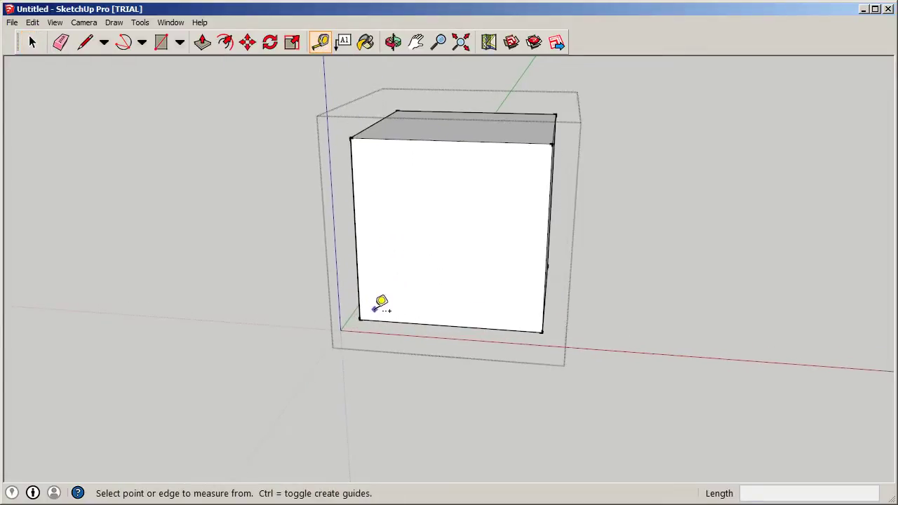
key("o")
left_click_drag(357, 311, 296, 301)
key("t")
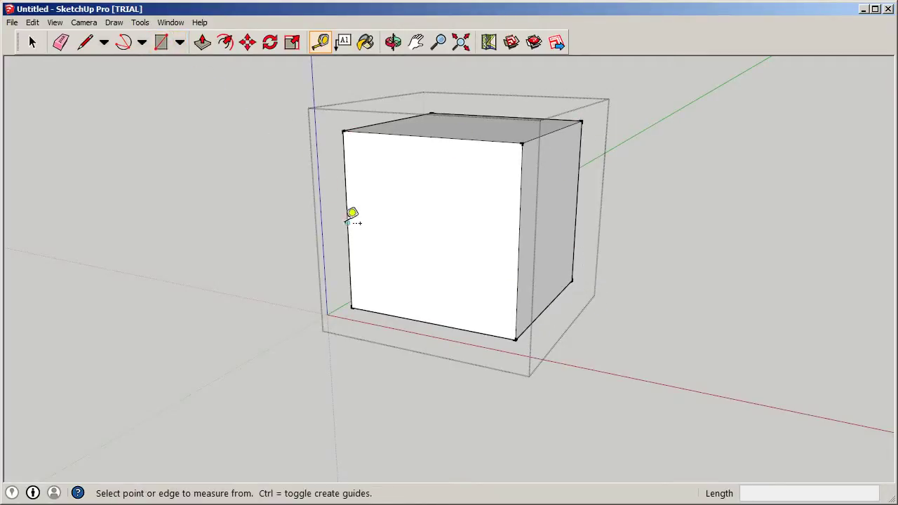
left_click(352, 307)
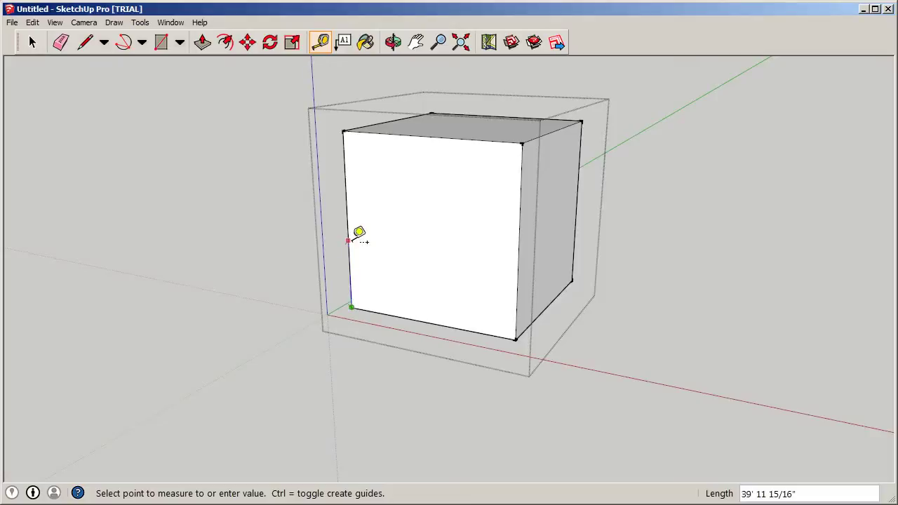
type("20")
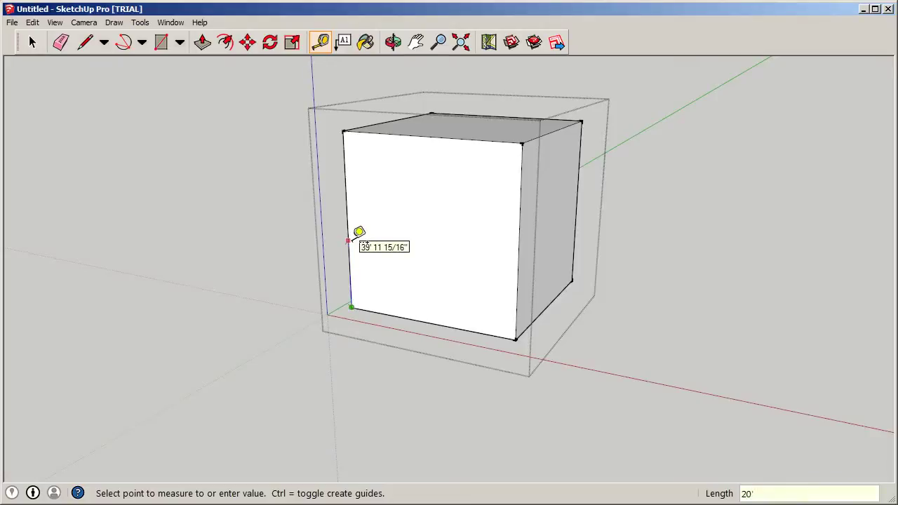
key("Return")
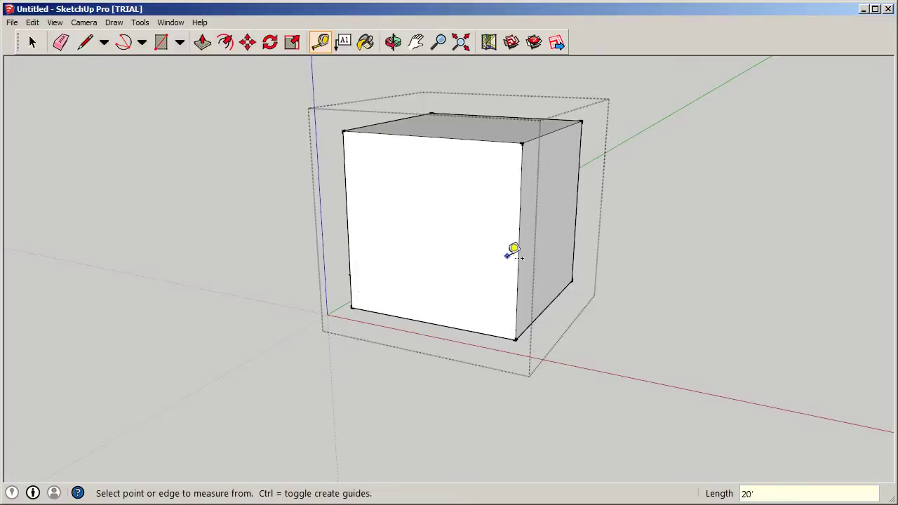
Place a guide point 20' above the base corner on the far vertical edge of the shaded side face
left_click(572, 281)
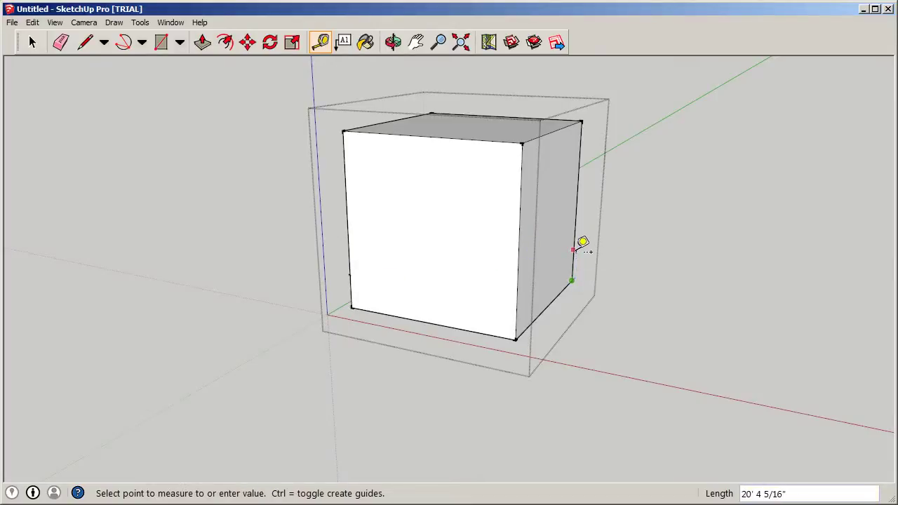
type("20'")
key("Return")
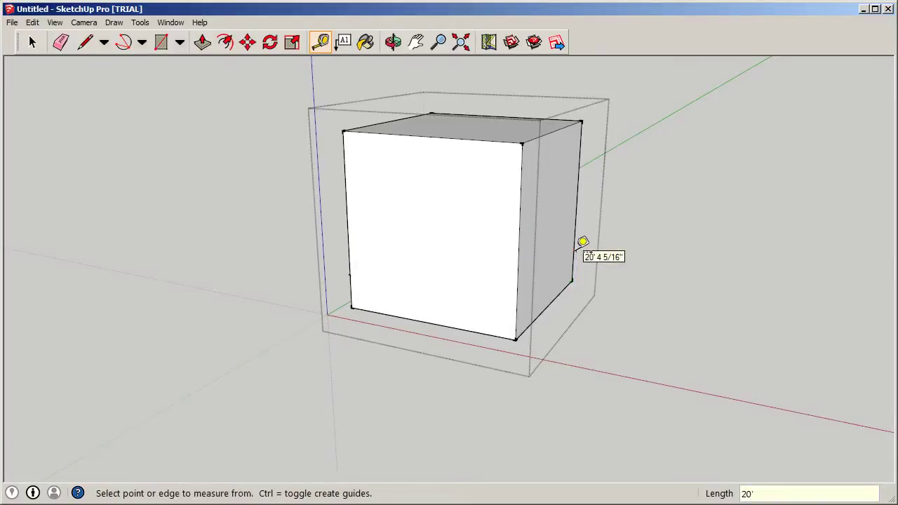
Add four guide points at successive 12' intervals above the 20' point on the vertical edge nearest the origin
left_click(351, 274)
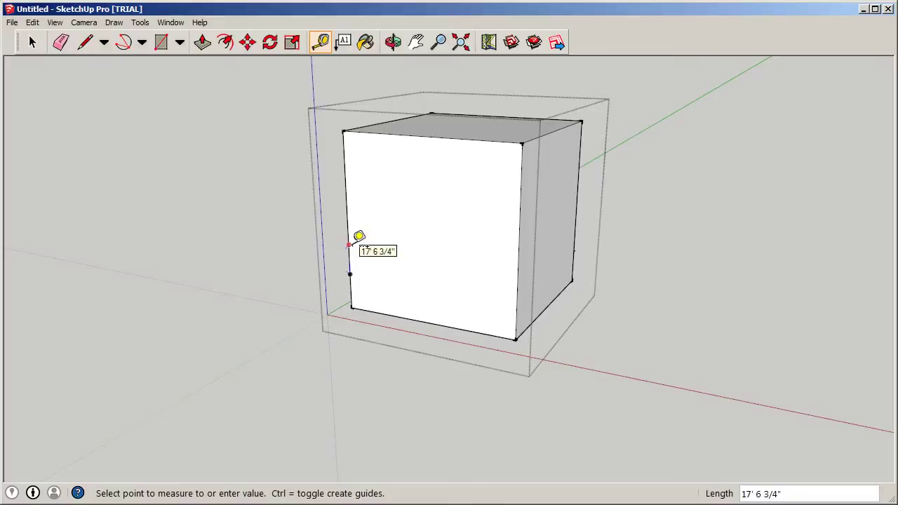
type("12")
key("Return")
left_click(349, 253)
left_click(346, 223)
left_click(348, 233)
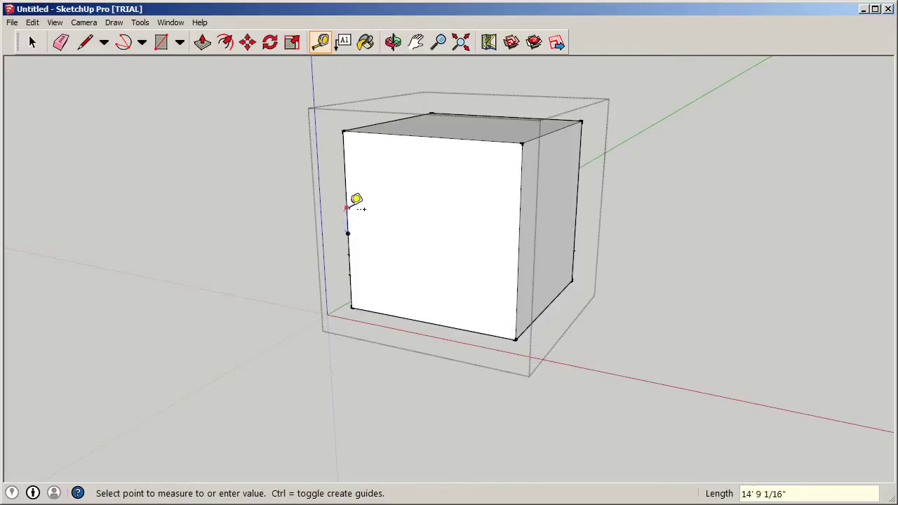
type("12'")
key("Return")
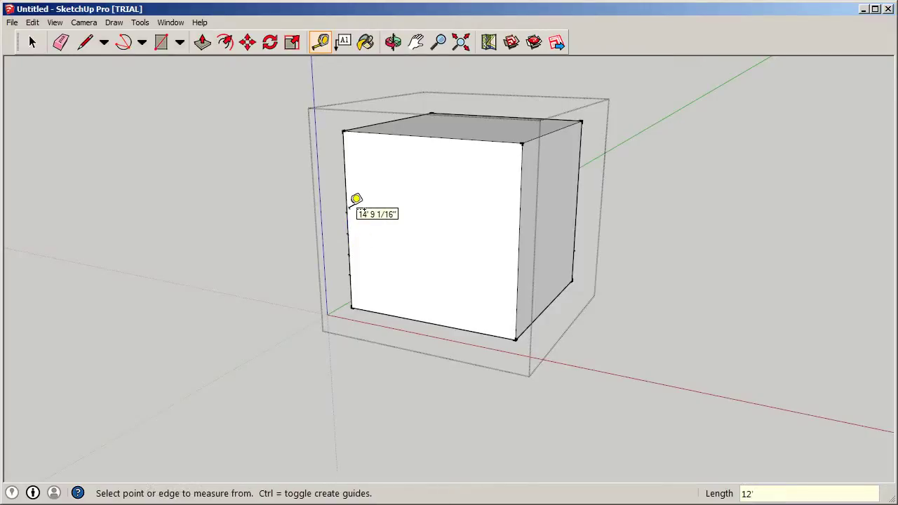
left_click(346, 211)
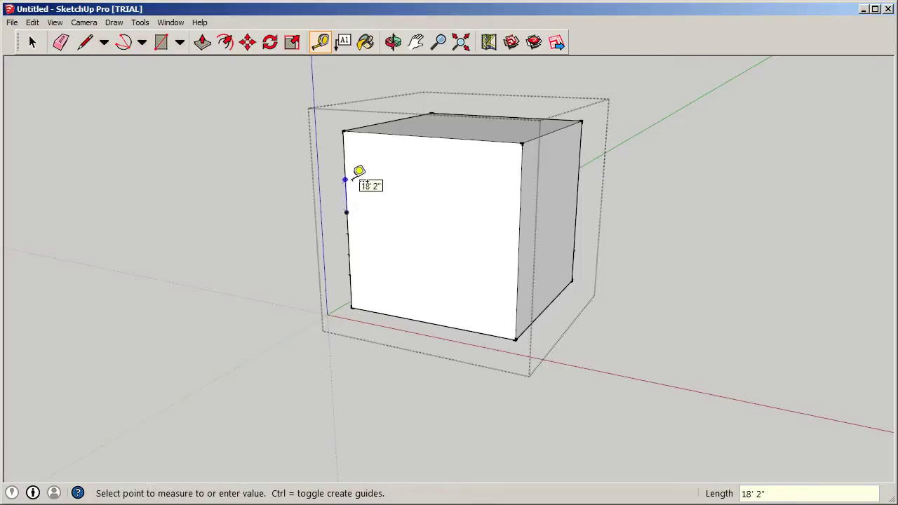
key("Escape")
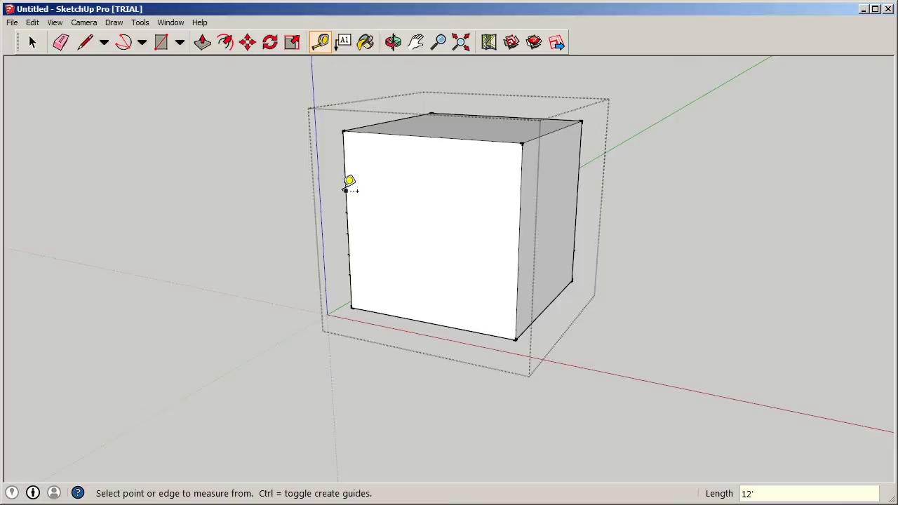
Add a guide point 20' above the highest existing one on the vertical edge nearest the origin
left_click(346, 190)
type("20")
key("Return")
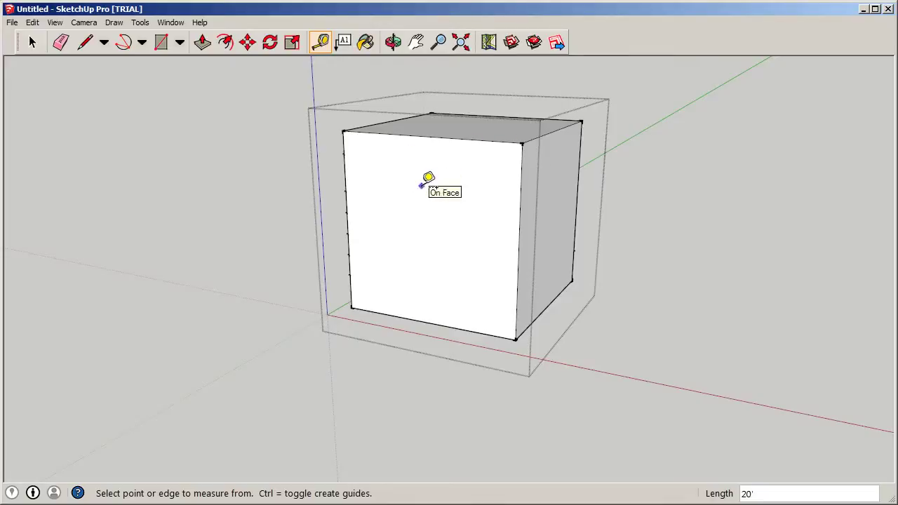
Add two guide points at successive 12' intervals above the 20' point on the side face's far vertical edge
left_click(161, 42)
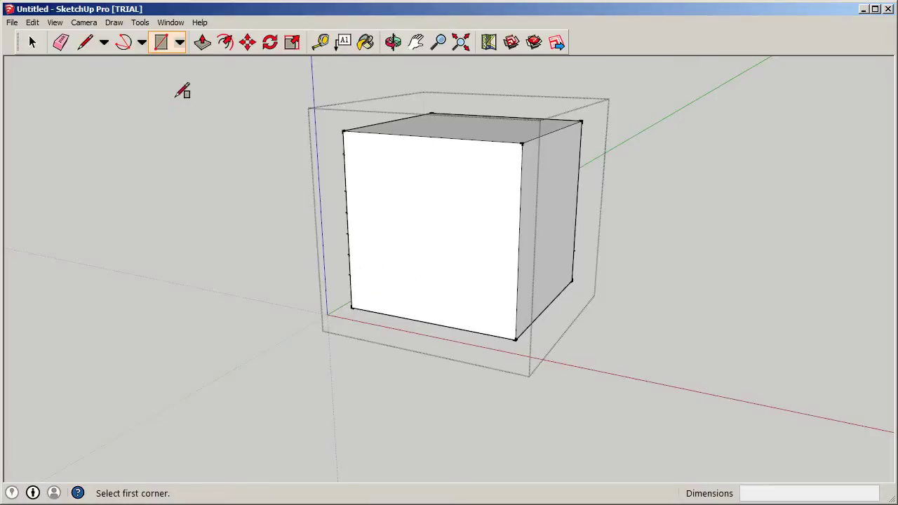
left_click(321, 42)
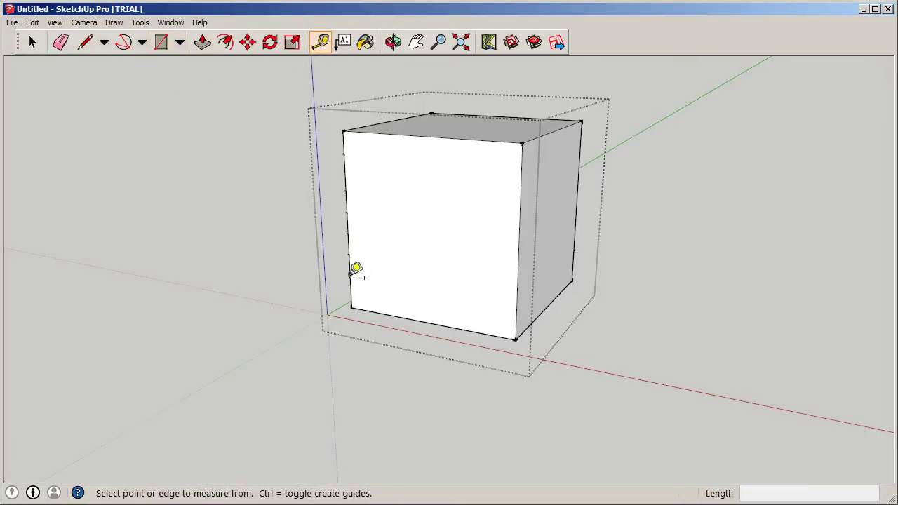
left_click(574, 250)
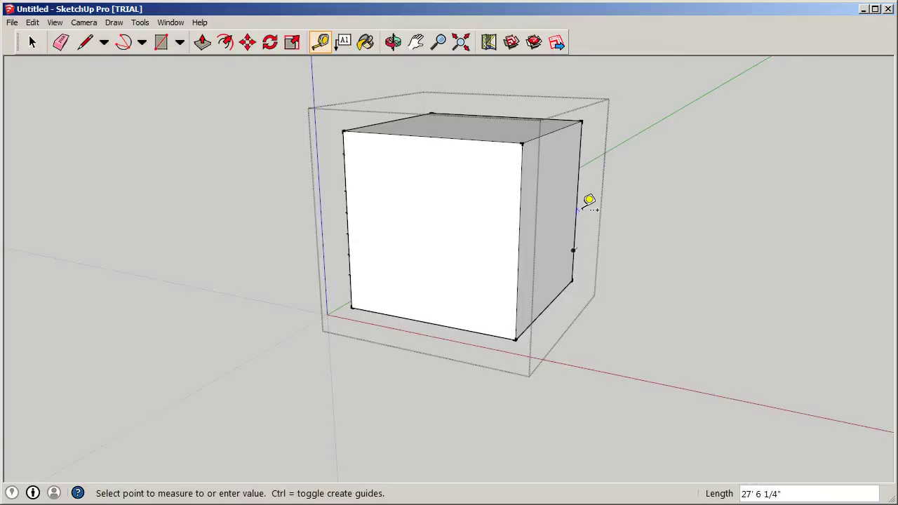
type("12'")
key("Return")
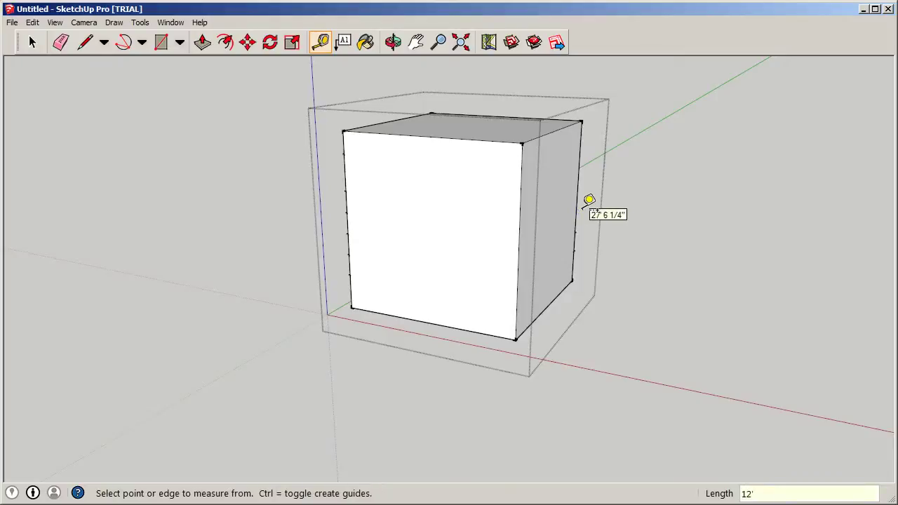
left_click(576, 231)
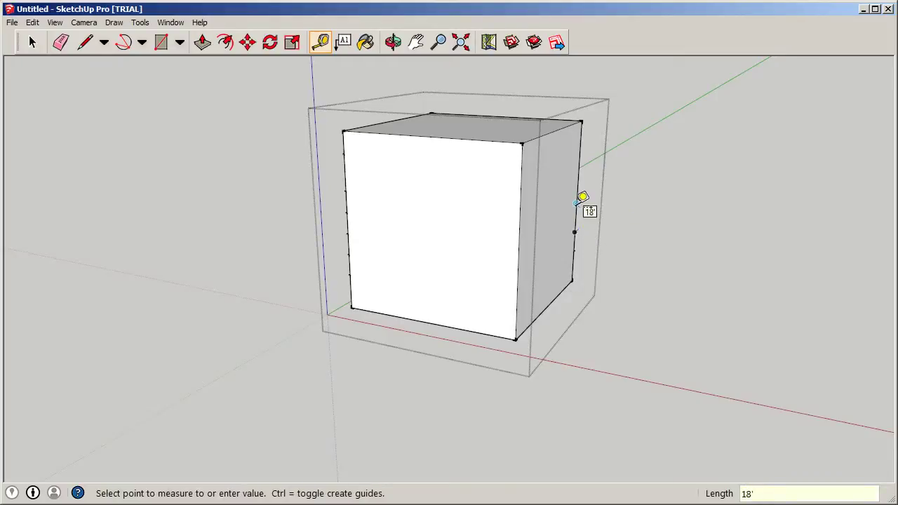
left_click(576, 203)
Continue up the side face's far vertical edge with two more guide points at 12' intervals and another 20' above them
left_click(576, 213)
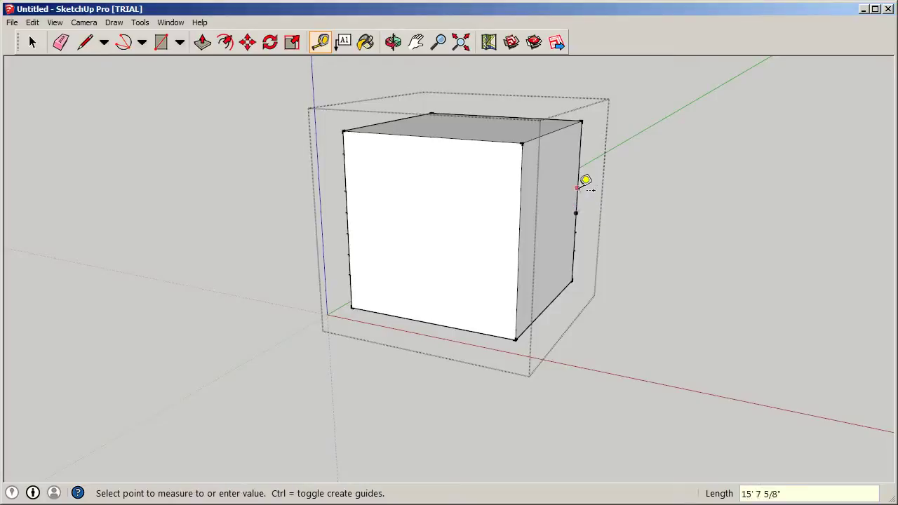
type("12")
key("Return")
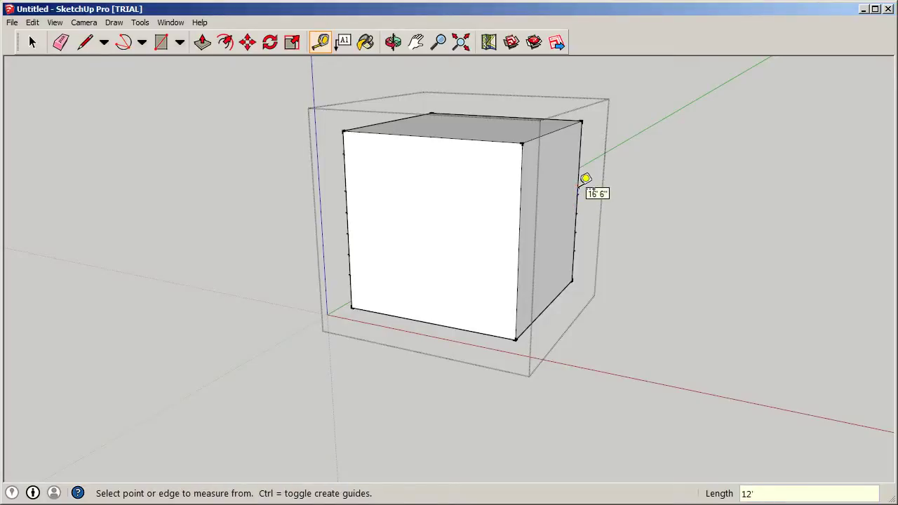
left_click(576, 193)
key("Return")
left_click(578, 175)
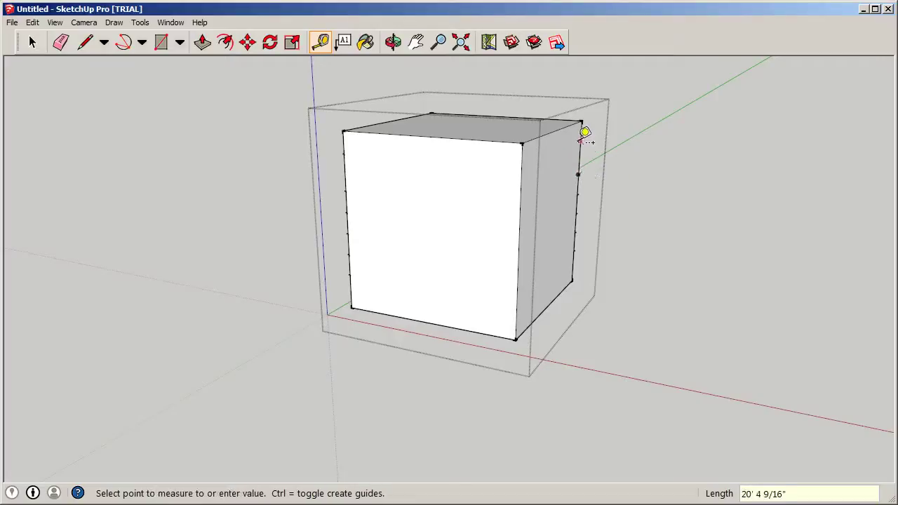
key("Return")
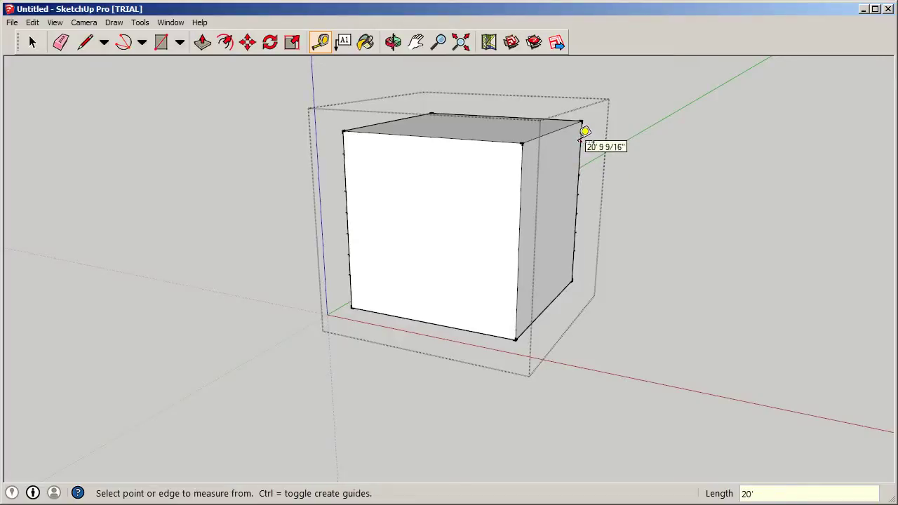
left_click(160, 44)
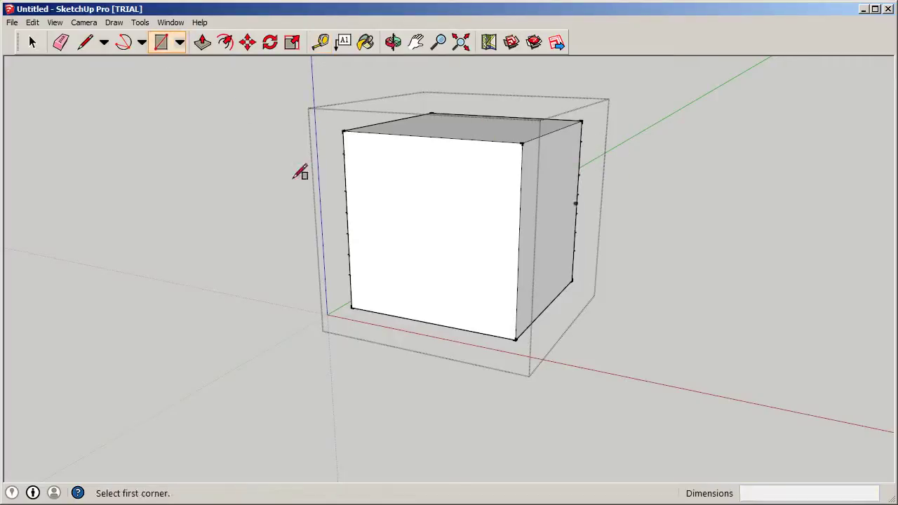
left_click(350, 274)
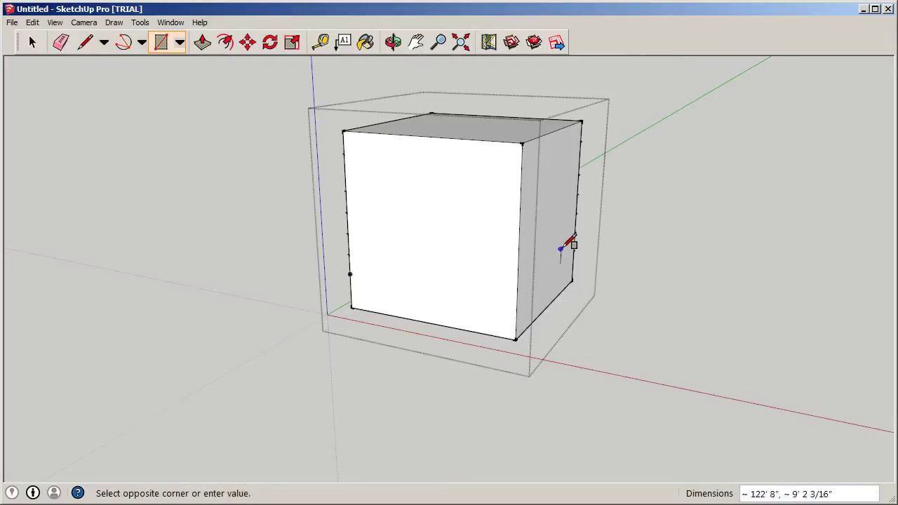
left_click(31, 42)
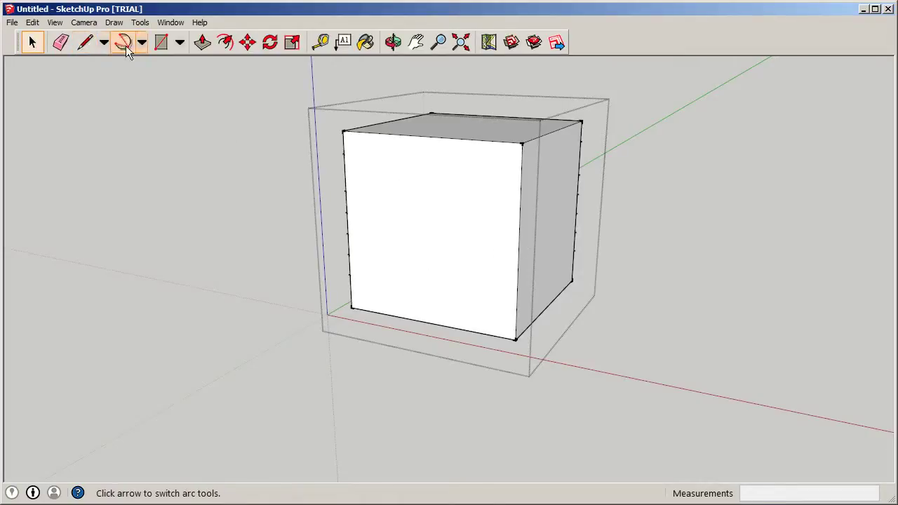
left_click(161, 42)
left_click(349, 272)
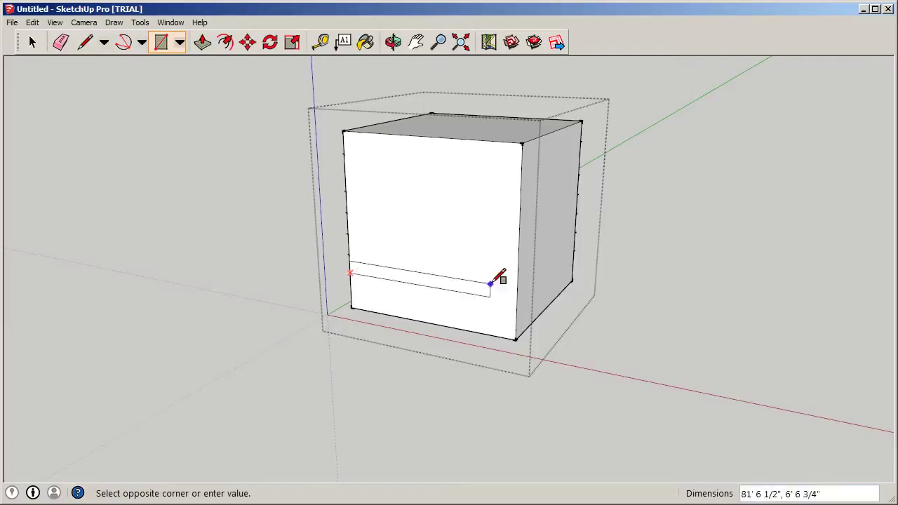
key("Escape")
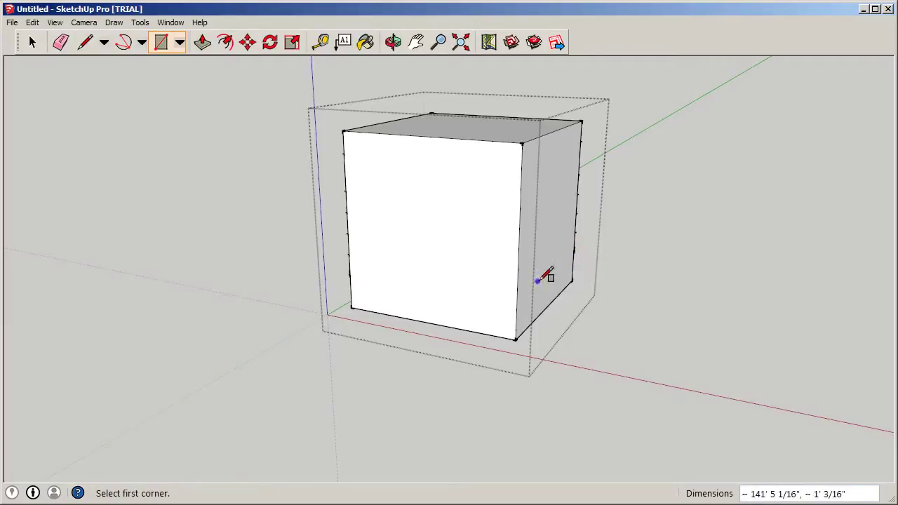
Draw a horizontal 100' by 100' rectangle through the cube between the 20' guide points on the two opposite vertical edges
middle_click_drag(419, 275, 551, 279)
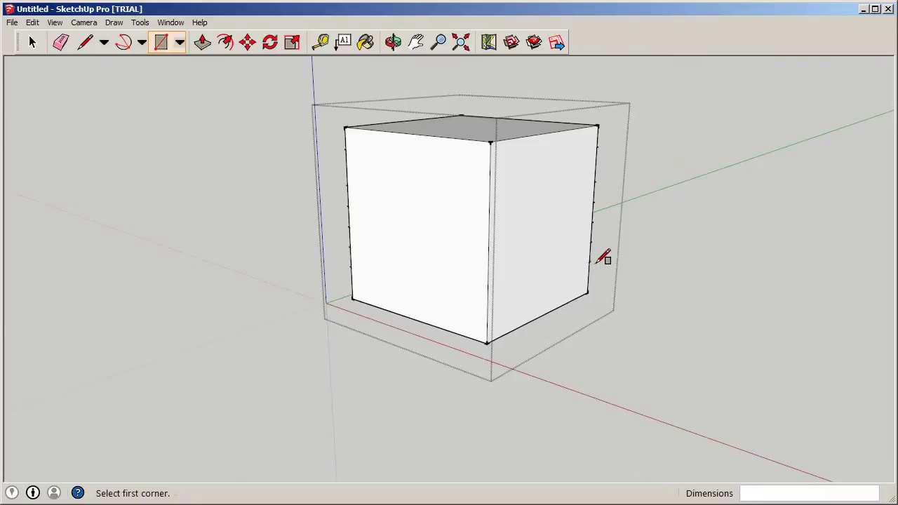
scroll(593, 258, "up", 4)
scroll(617, 259, "down", 3)
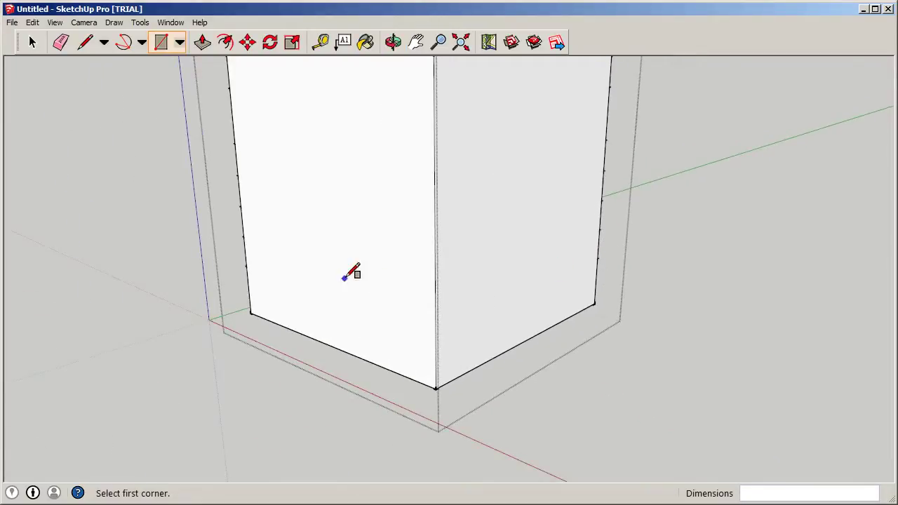
left_click(246, 265)
left_click(597, 260)
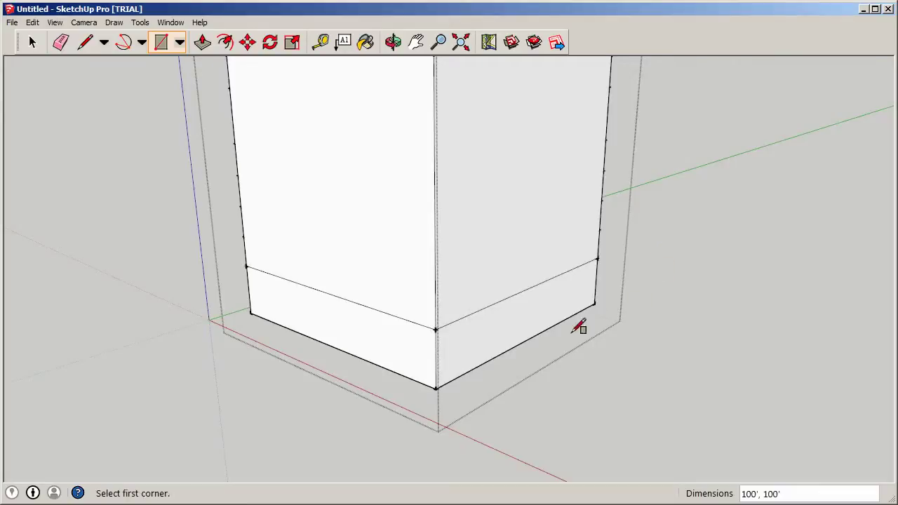
left_click(32, 42)
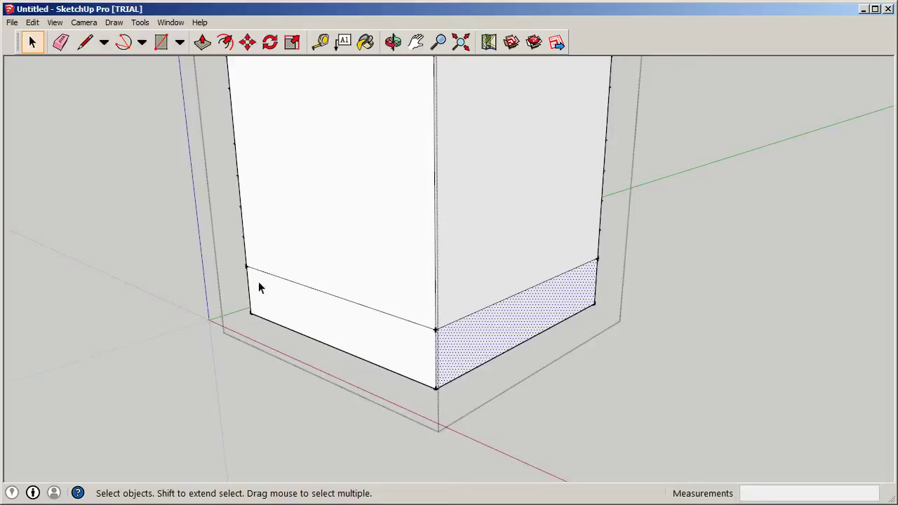
Draw two more 100' by 100' horizontal rectangles through the cube at the next two pairs of guide points above the 20' level
left_click(160, 42)
scroll(205, 316, "down", 5)
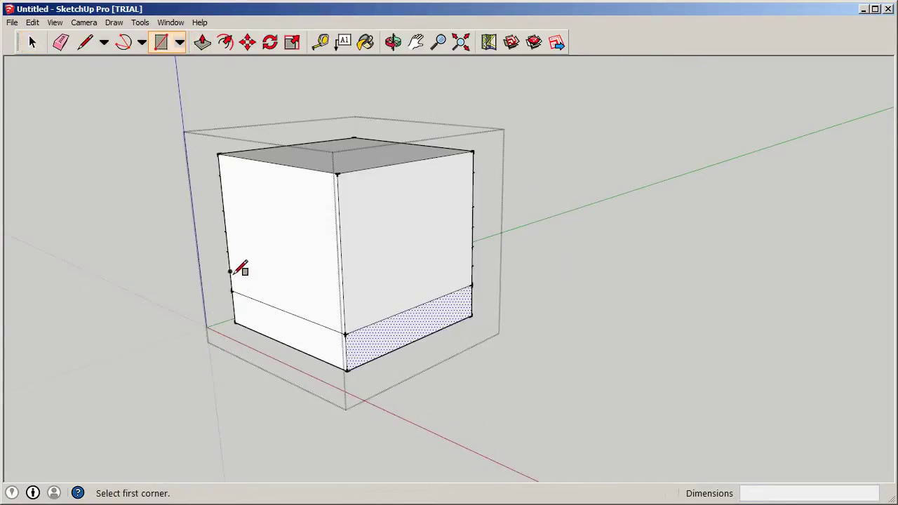
left_click(230, 271)
left_click(471, 267)
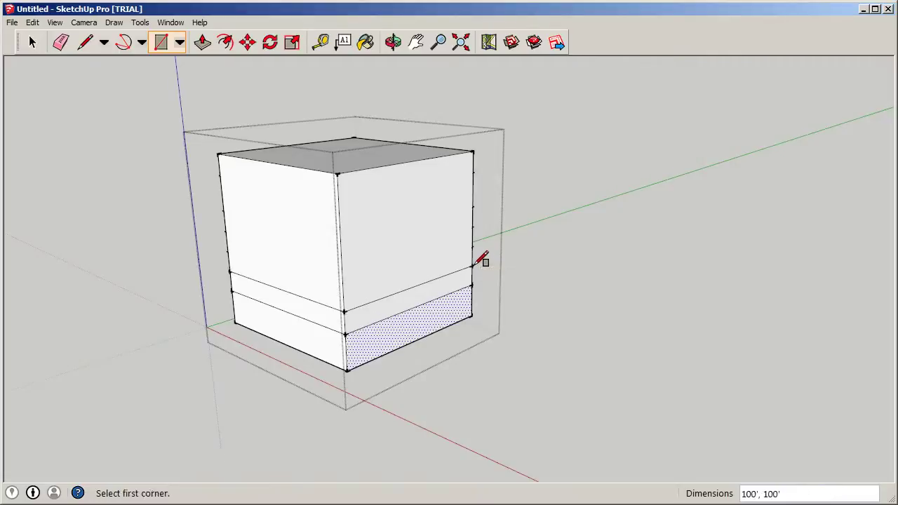
left_click(228, 250)
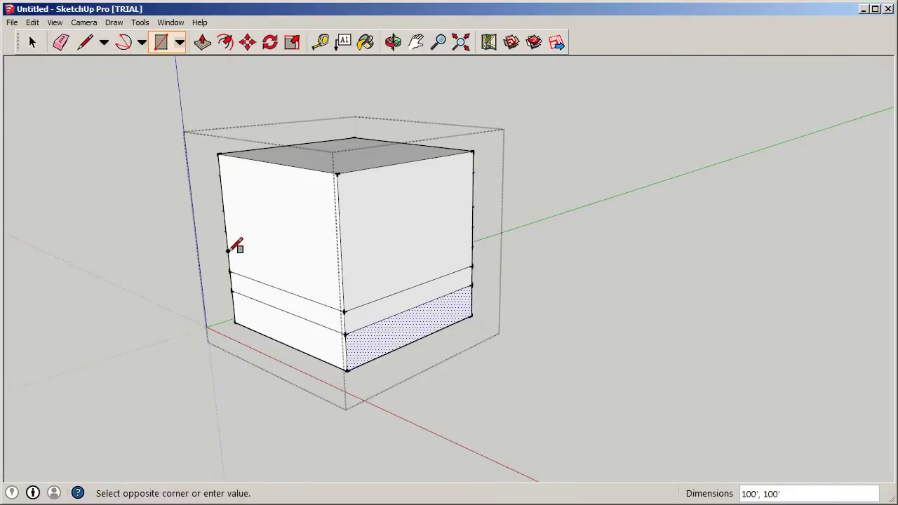
left_click(473, 247)
Draw 100' by 100' horizontal rectangles at the three remaining upper pairs of guide points, completing the floor divisions
left_click(227, 232)
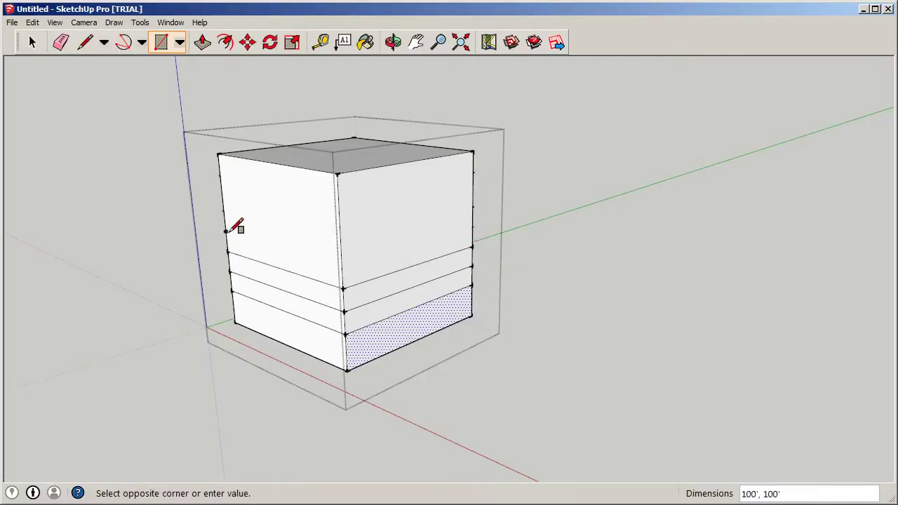
left_click(471, 227)
left_click(224, 210)
left_click(471, 207)
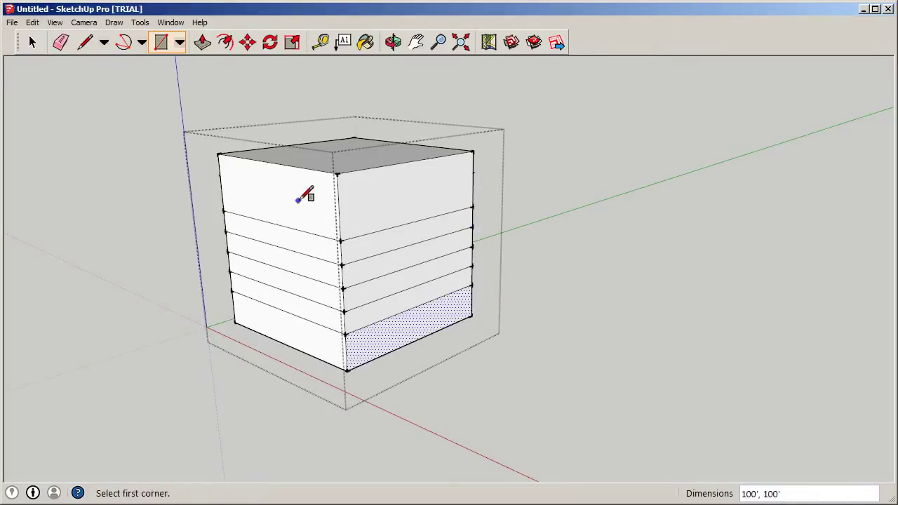
left_click(220, 176)
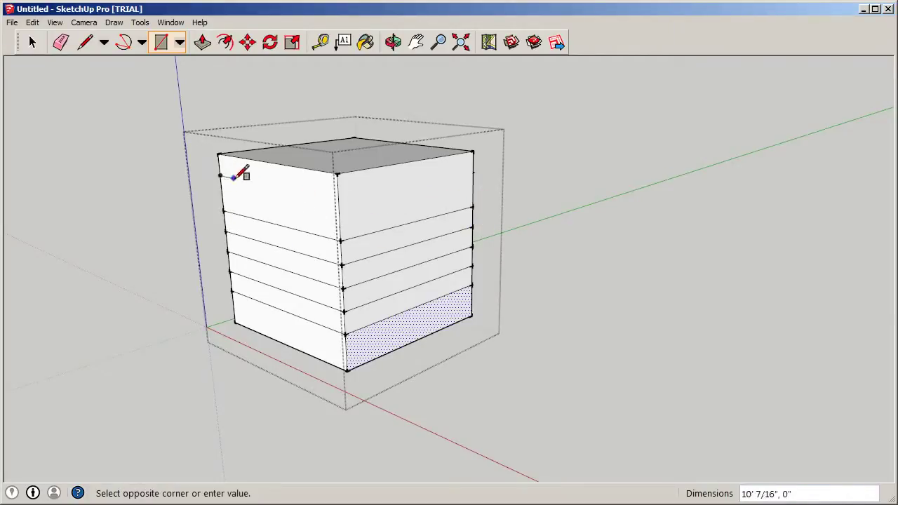
left_click(474, 173)
scroll(501, 250, "down", 2)
middle_click_drag(507, 246, 532, 227)
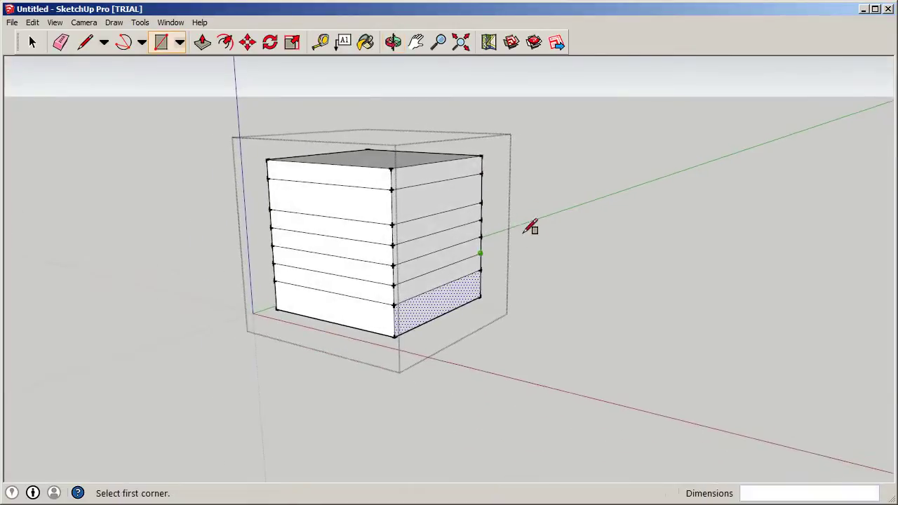
left_click(31, 42)
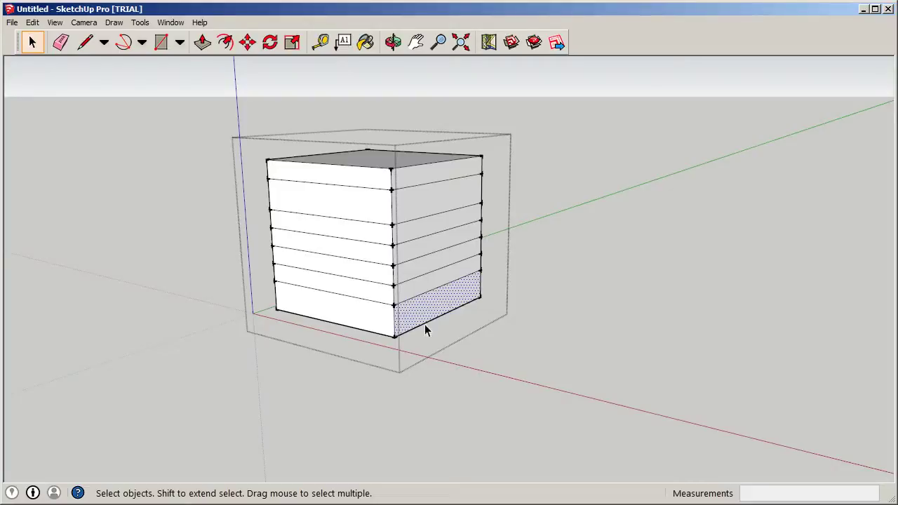
scroll(509, 283, "down", 1)
scroll(385, 312, "up", 2)
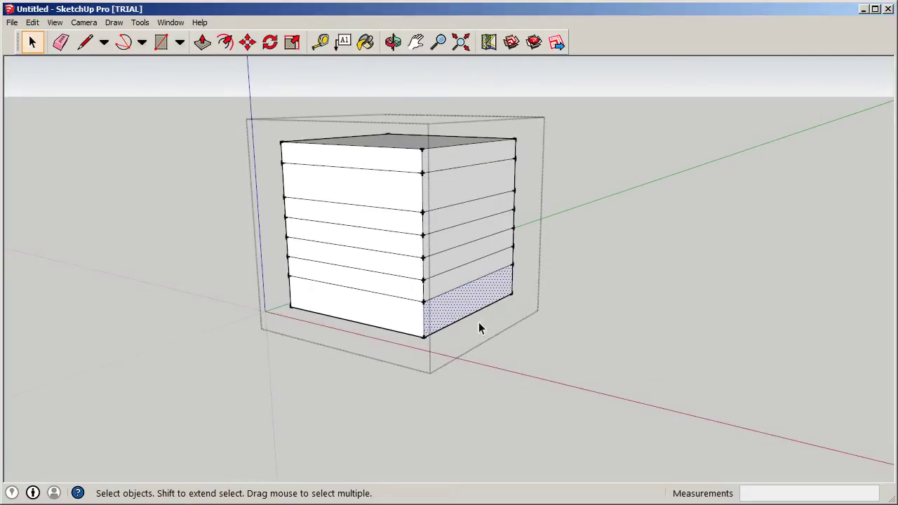
scroll(465, 198, "down", 1)
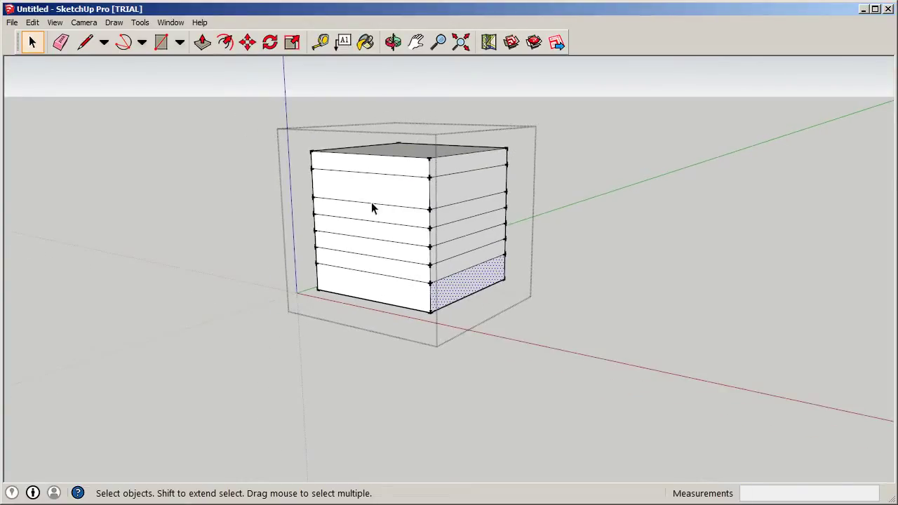
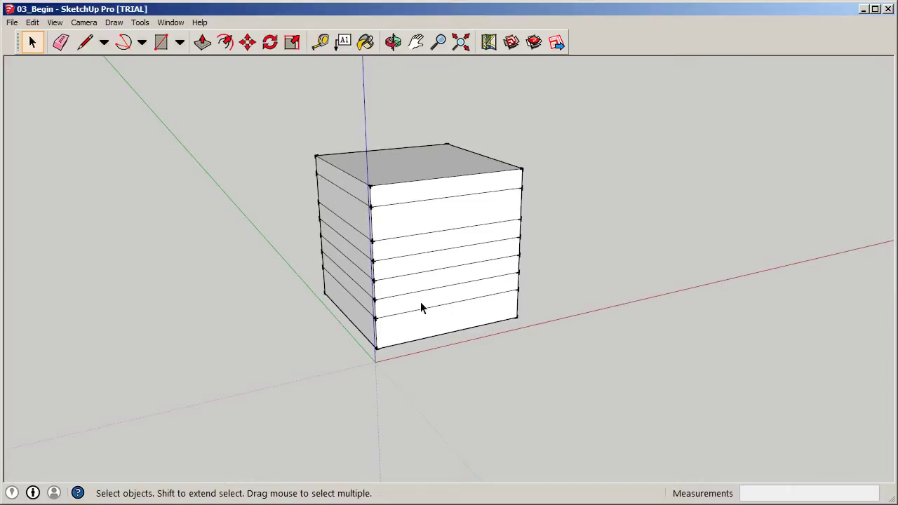
Open the cube group and inspect its floor divisions by selecting two front face bands one after the other
triple_click(452, 195)
left_click(561, 145)
triple_click(480, 190)
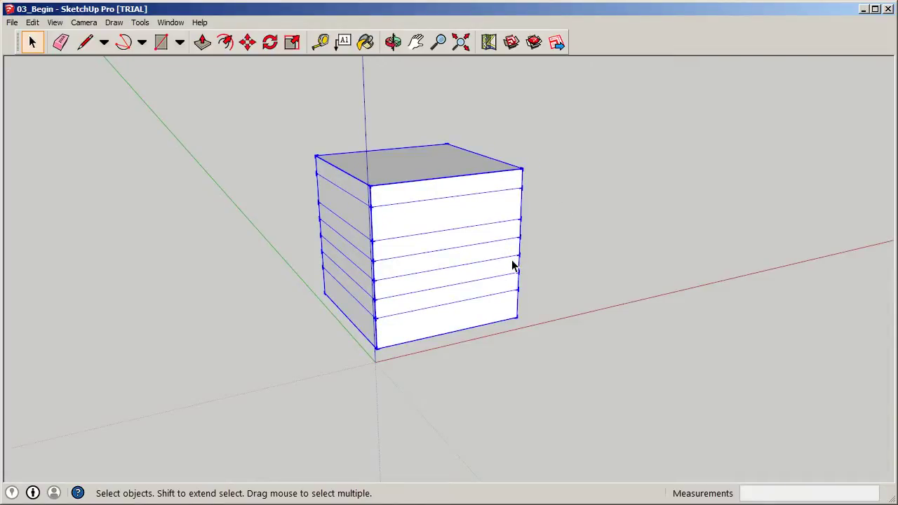
key("ctrl+g")
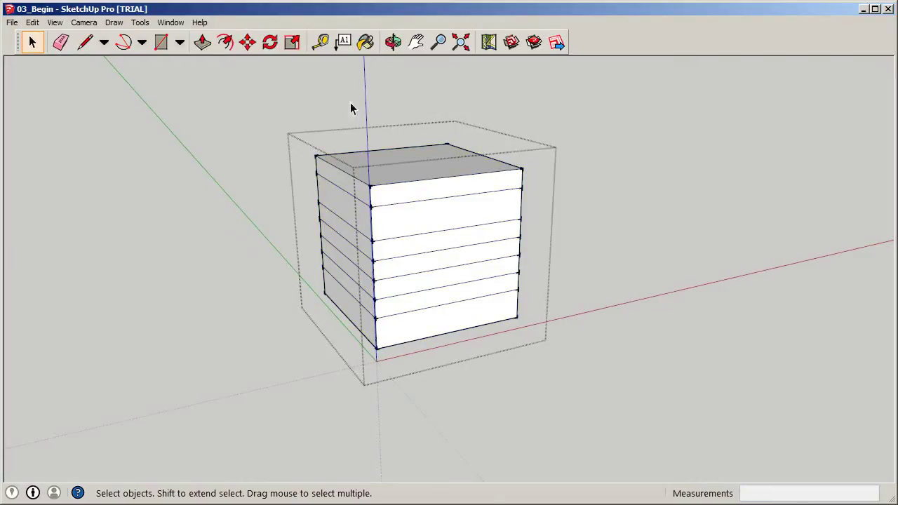
left_click(449, 195)
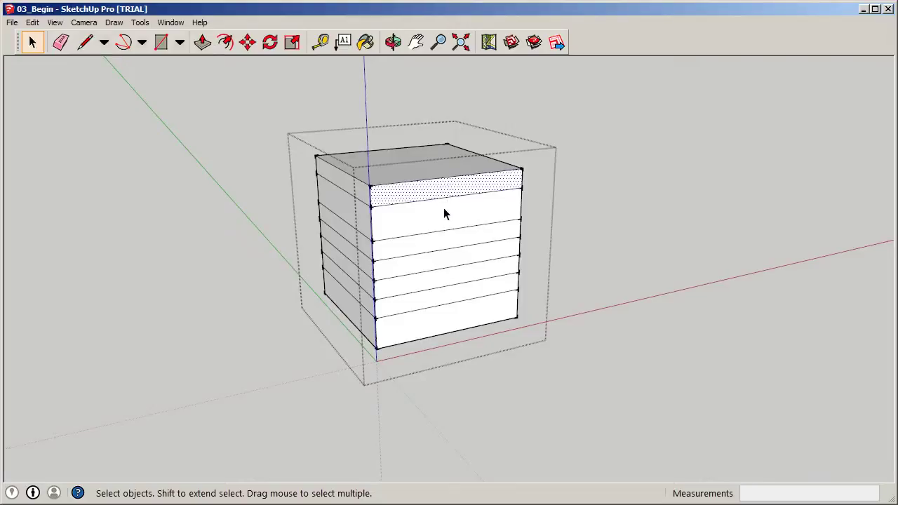
left_click(443, 245)
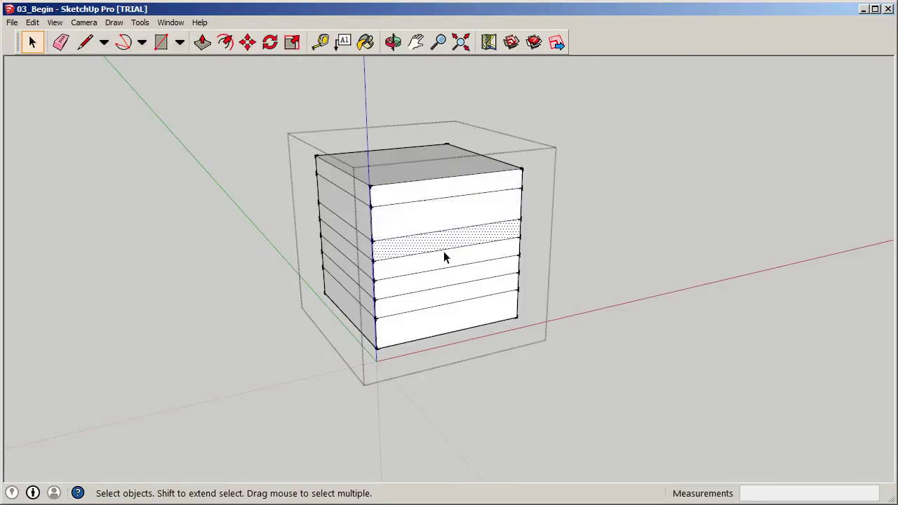
left_click(746, 224)
middle_click_drag(583, 194, 457, 152)
scroll(440, 293, "up", 2)
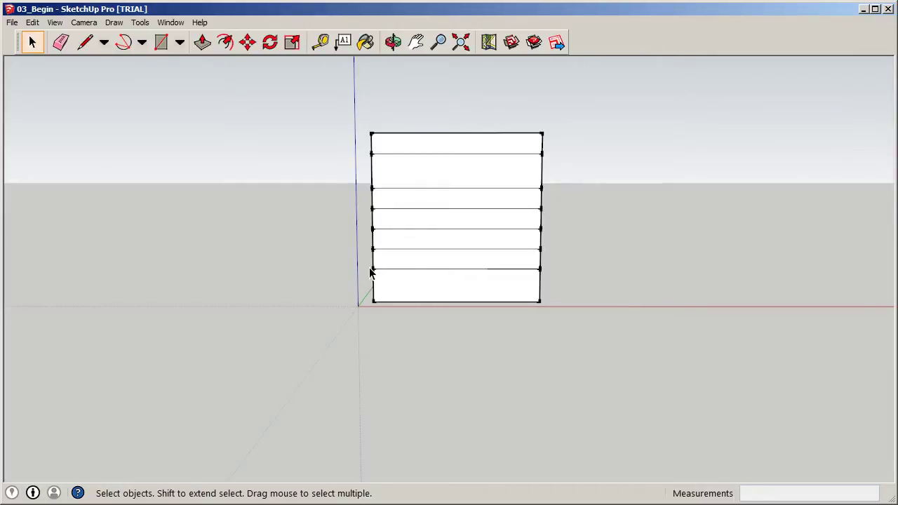
scroll(372, 273, "down", 2)
middle_click_drag(440, 261, 566, 321)
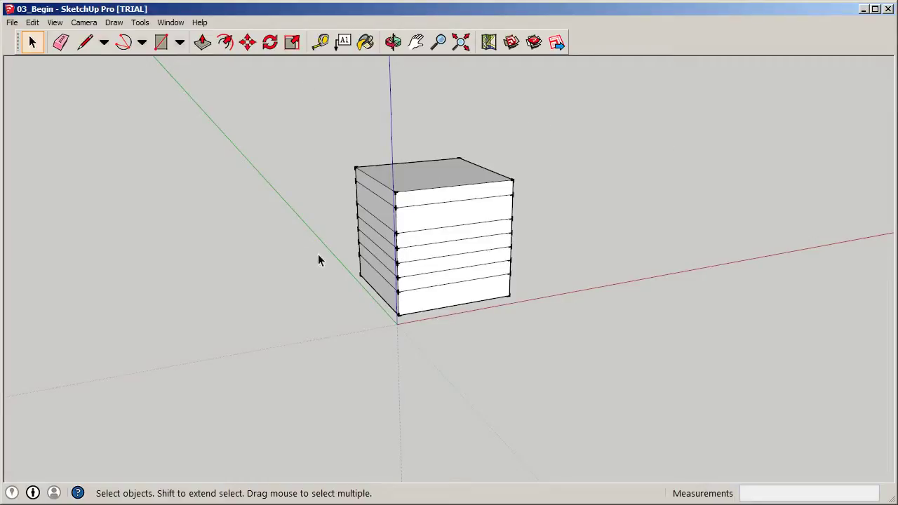
scroll(496, 241, "down", 1)
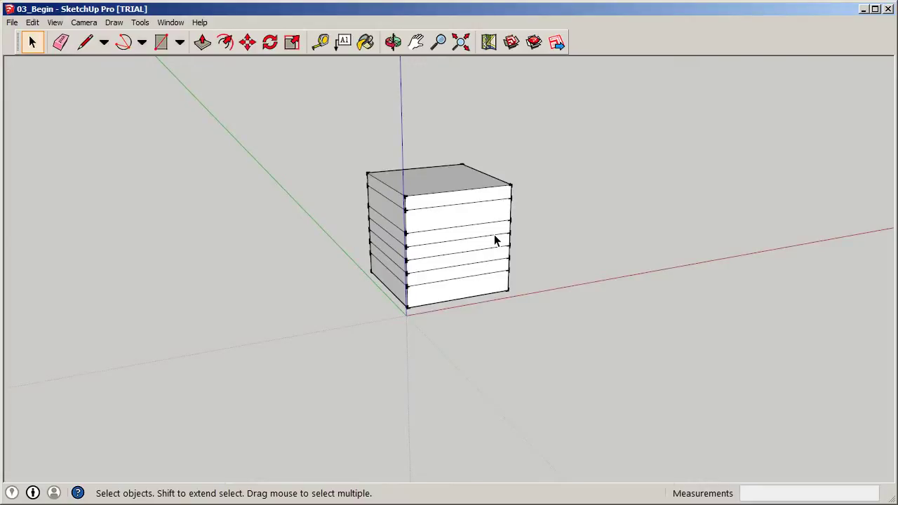
scroll(492, 257, "up", 2)
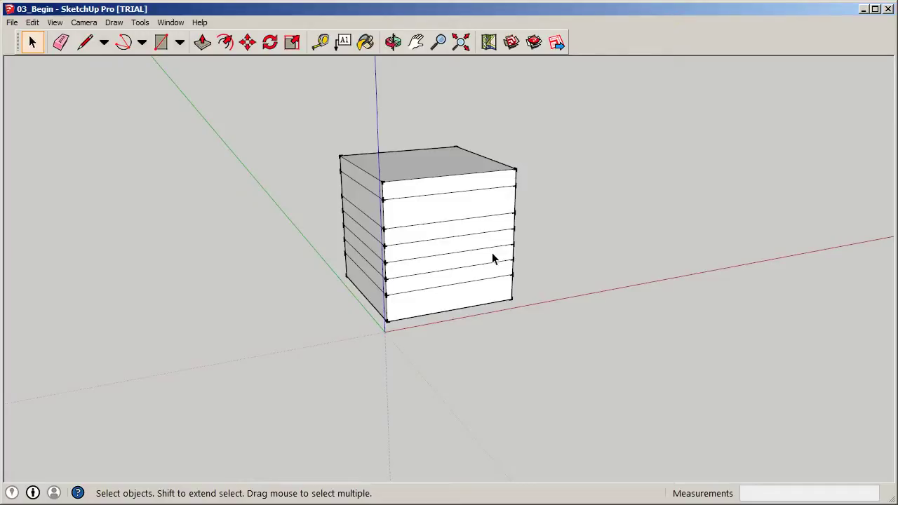
Set the camera to the standard Front view with the cube group open, and close the group
middle_click_drag(498, 256, 400, 196)
double_click(463, 249)
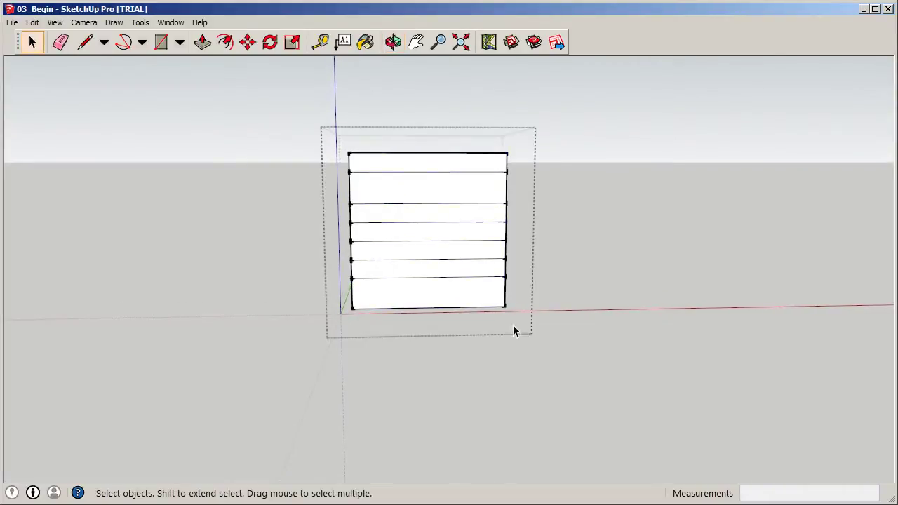
scroll(443, 316, "up", 3)
scroll(443, 323, "down", 2)
middle_click_drag(443, 321, 405, 318)
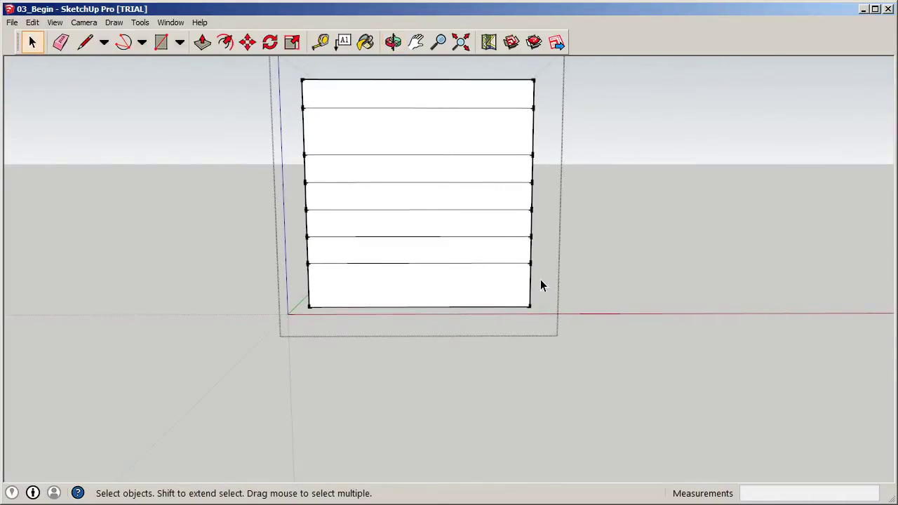
middle_click_drag(471, 387, 419, 370)
key("f")
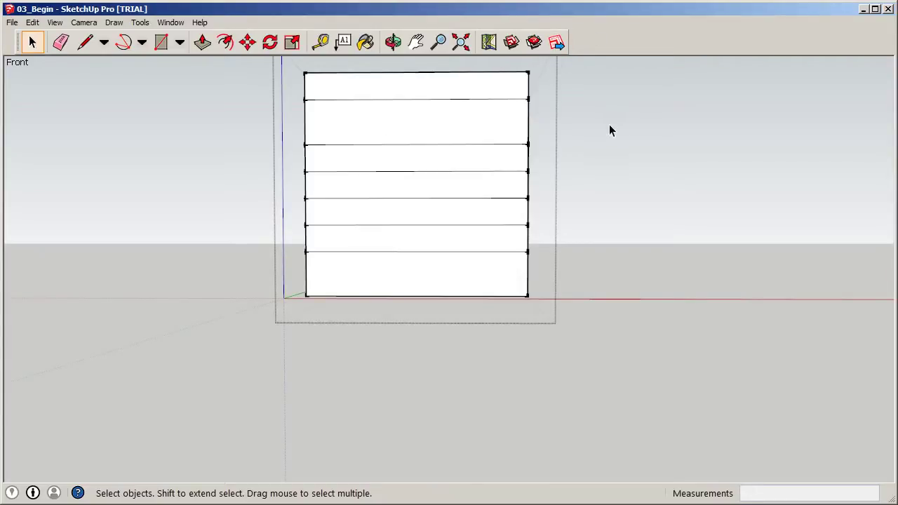
left_click(586, 255)
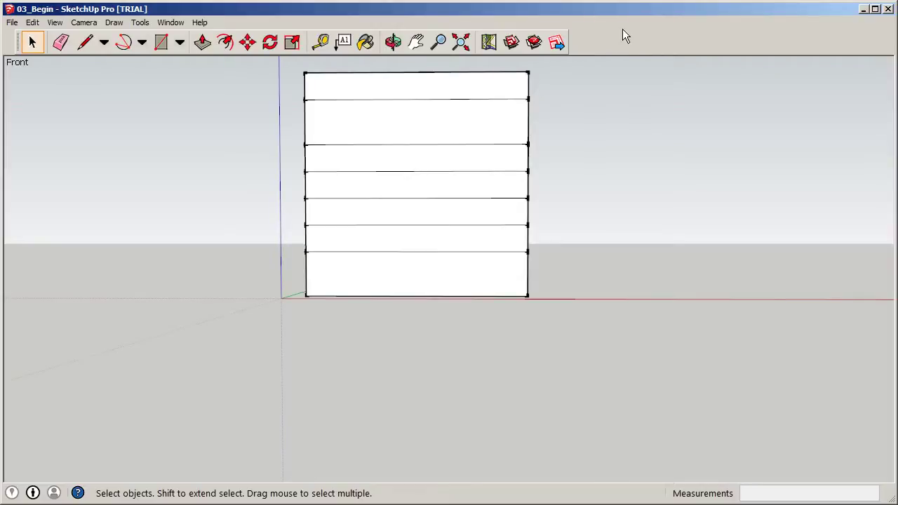
Display the Views and Layers toolsets in the workspace
right_click(603, 35)
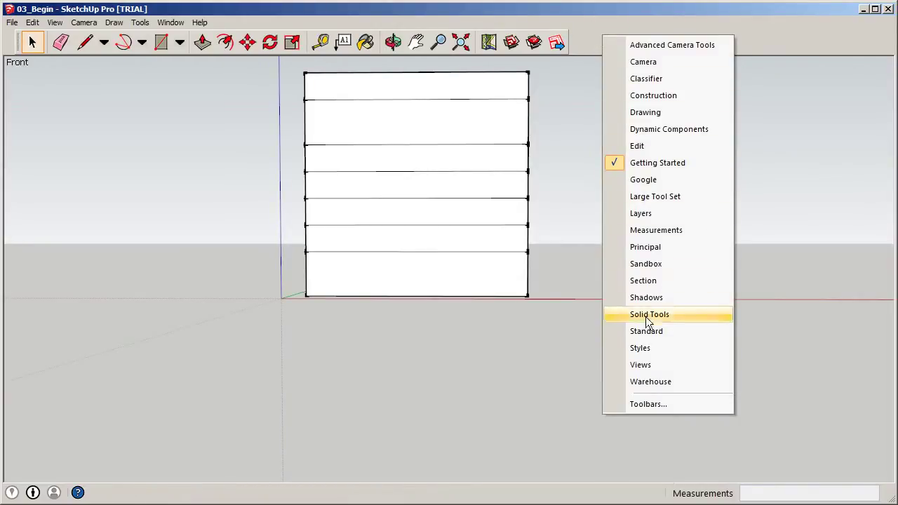
left_click(638, 366)
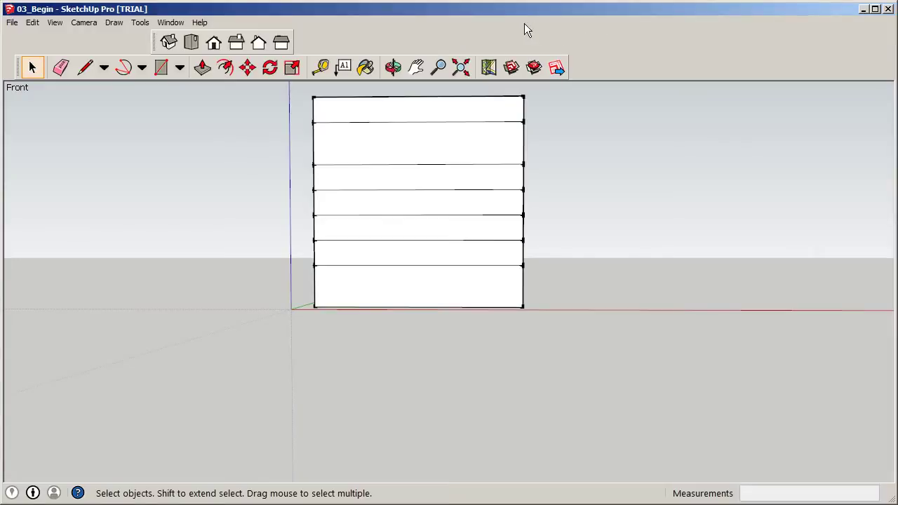
right_click(469, 43)
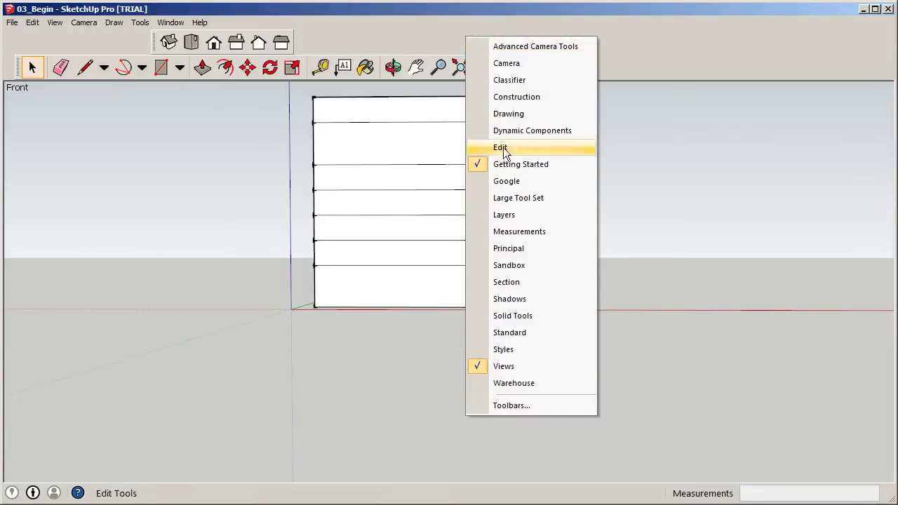
left_click(498, 214)
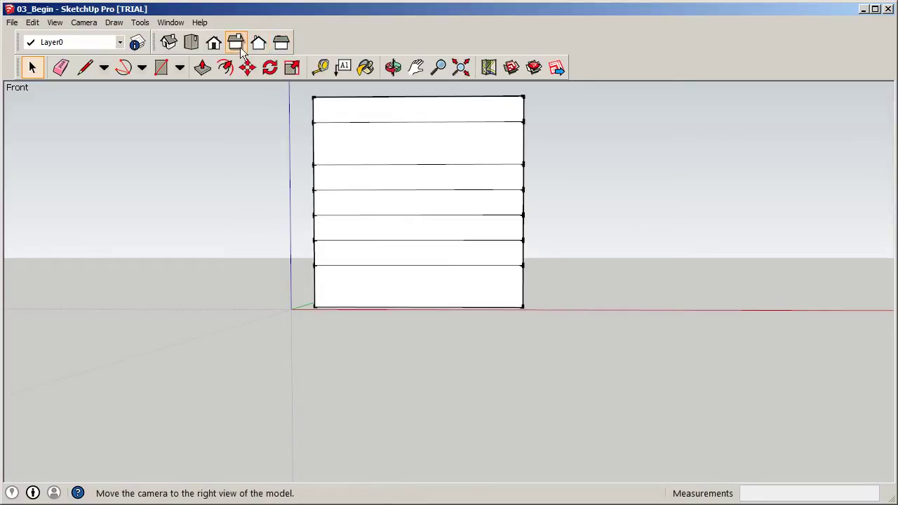
In the standard Front view, open the cube group and select all geometry of the lowest floor band
left_click(218, 45)
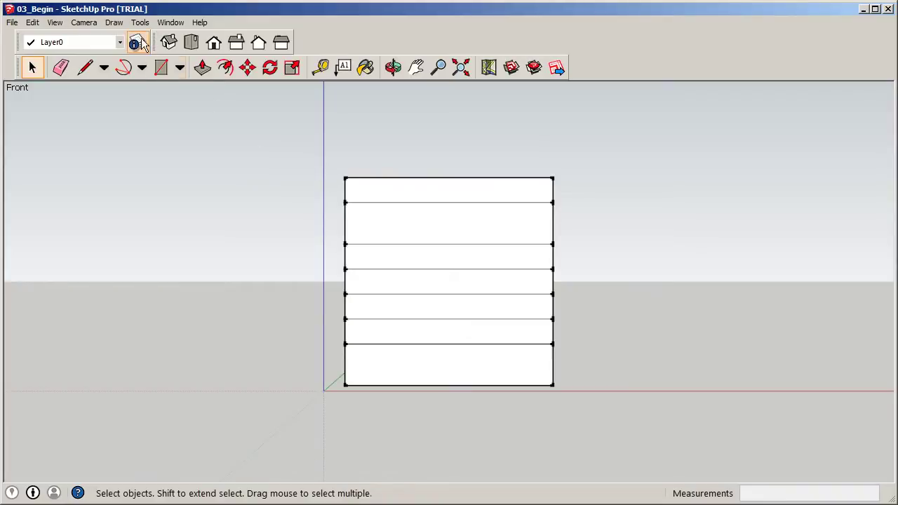
scroll(493, 330, "down", 1)
scroll(383, 358, "up", 2)
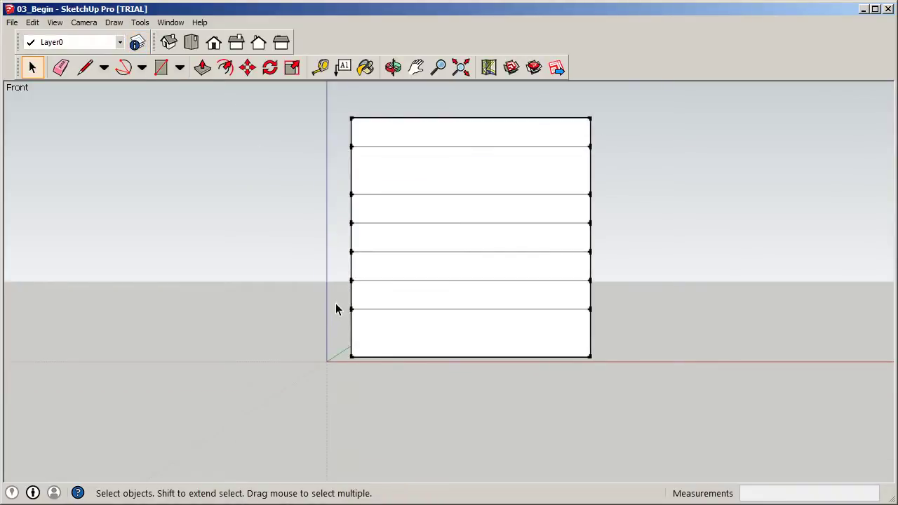
left_click_drag(410, 332, 625, 374)
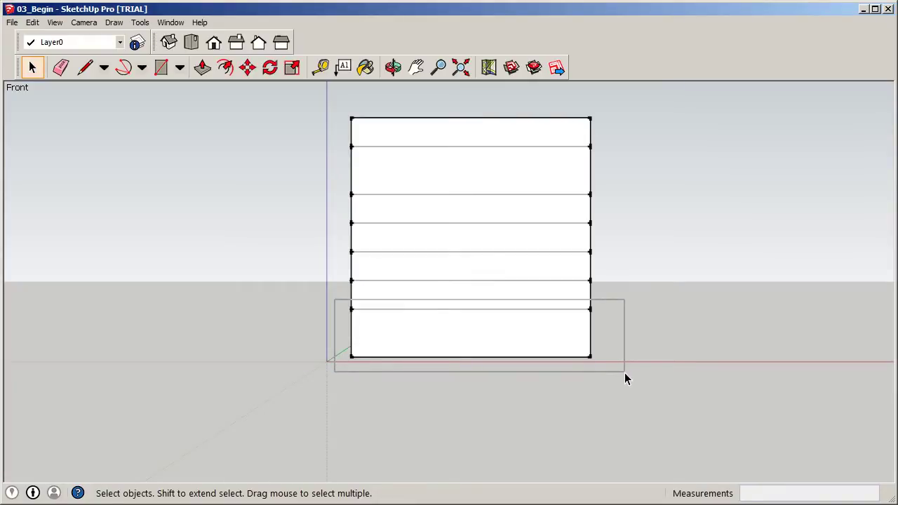
left_click_drag(626, 374, 625, 374)
double_click(497, 273)
left_click_drag(366, 316, 617, 367)
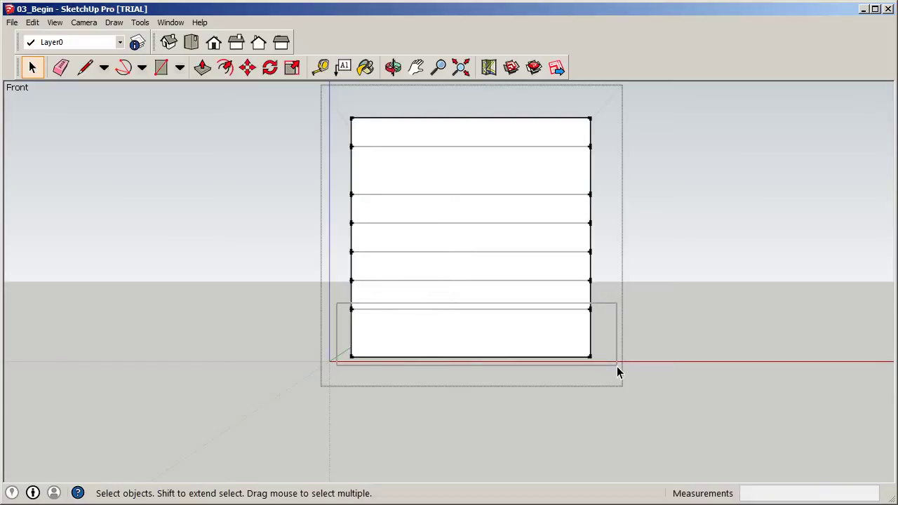
left_click_drag(617, 366, 617, 367)
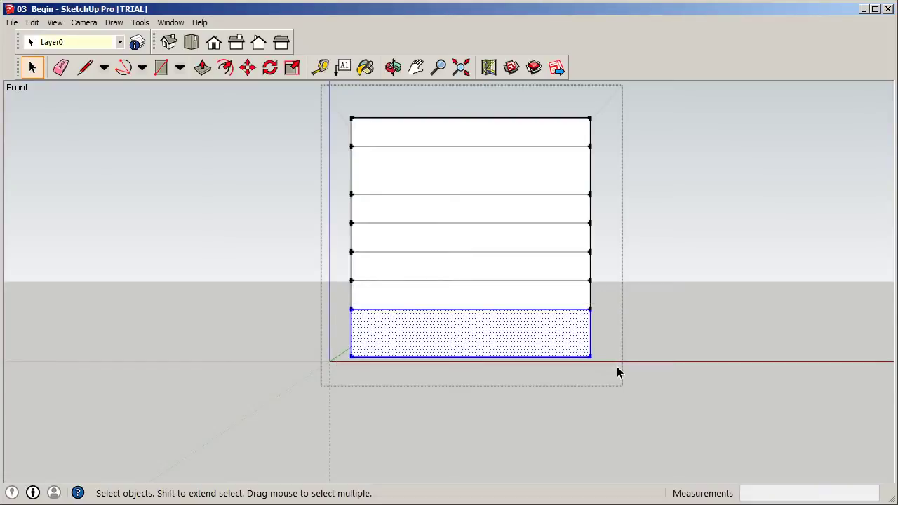
Group the selected geometry of the lowest floor band and convert that group to a component
middle_click_drag(617, 367, 596, 358)
left_click_drag(329, 290, 618, 373)
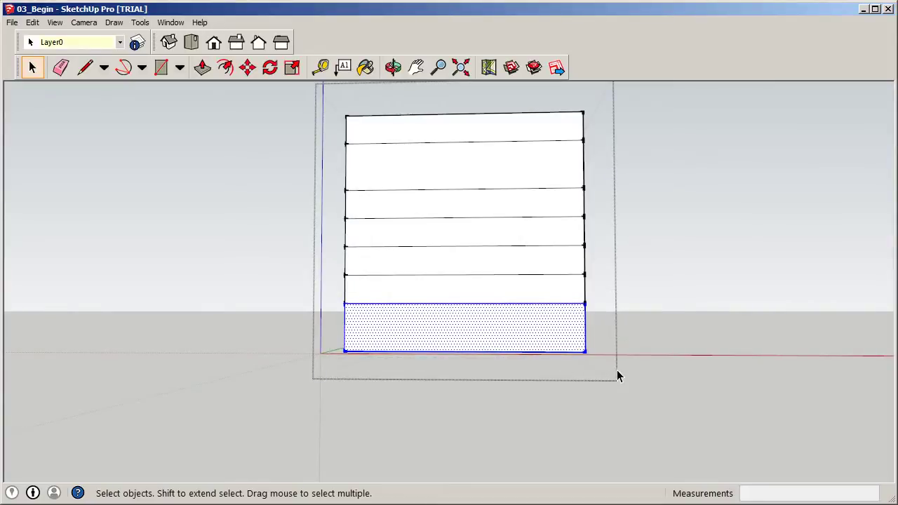
middle_click_drag(611, 376, 325, 401)
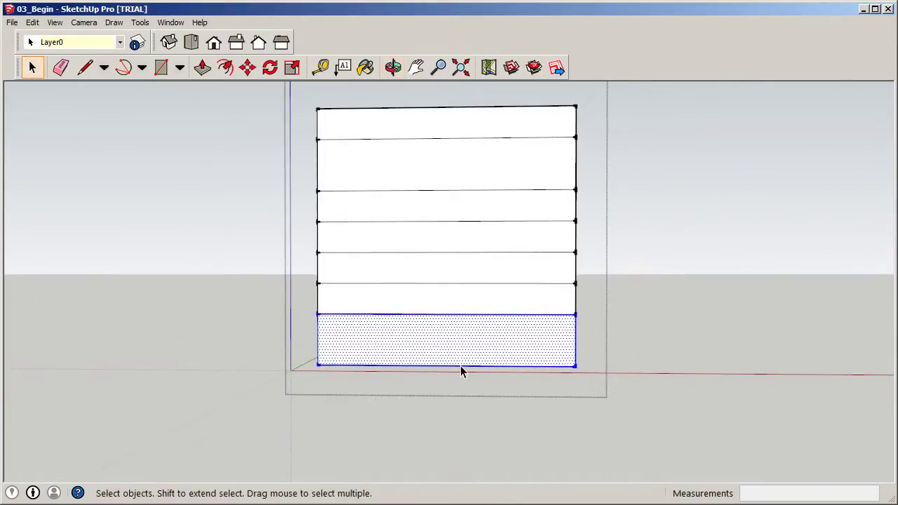
right_click(419, 325)
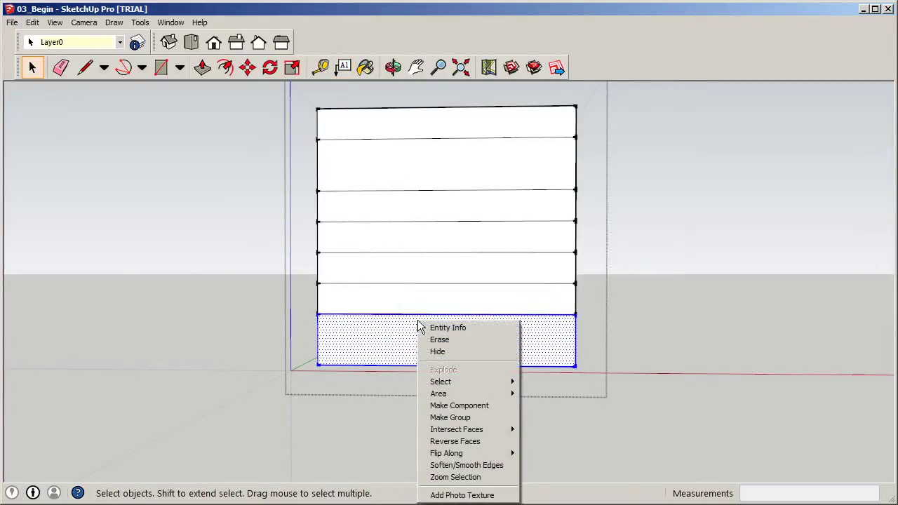
left_click(446, 418)
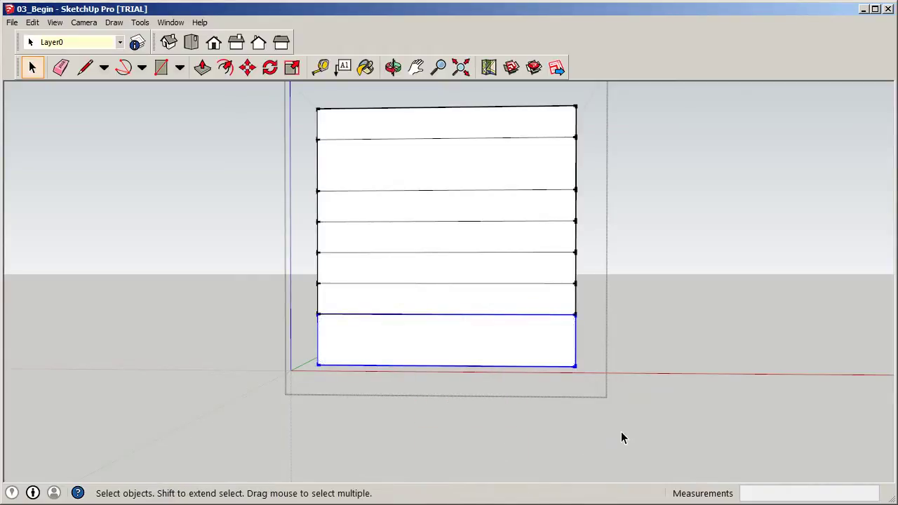
right_click(434, 317)
right_click(397, 323)
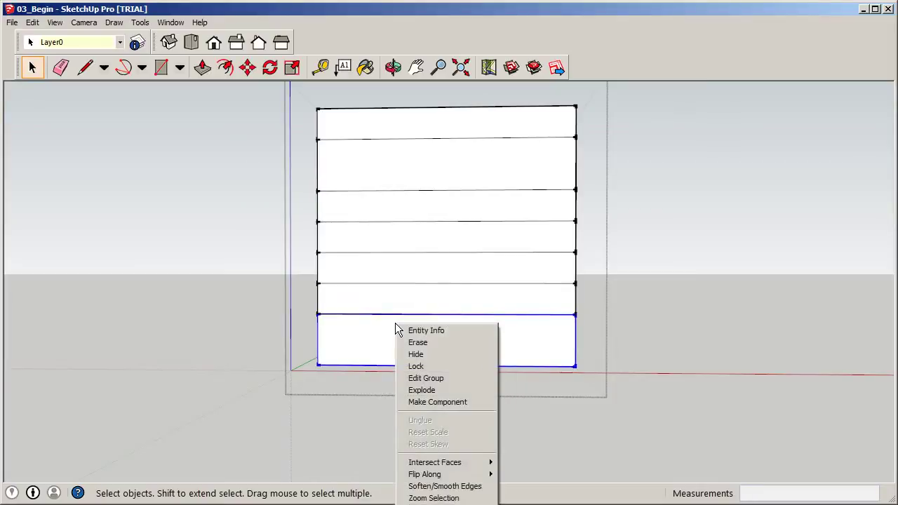
left_click(427, 400)
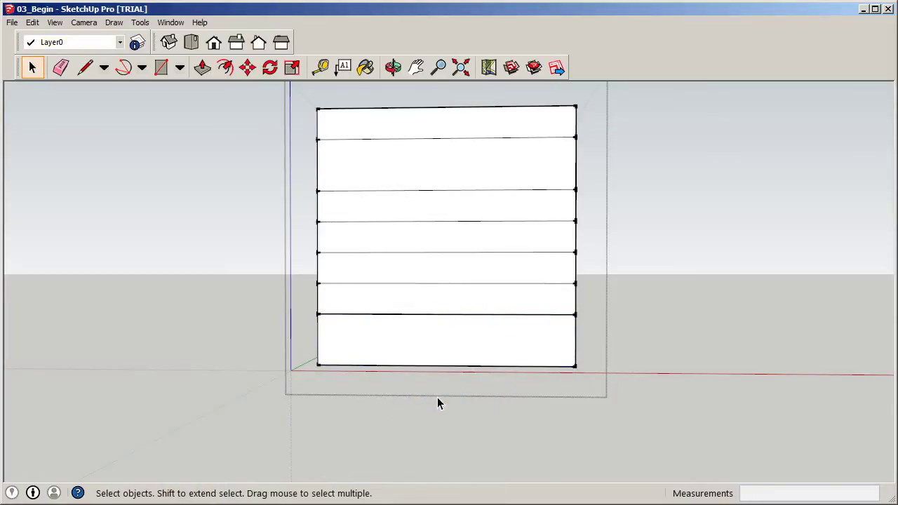
Among the in-model components, rename Group#2 to "Ground Floor" and describe it as "Dining and Retail"
left_click(171, 23)
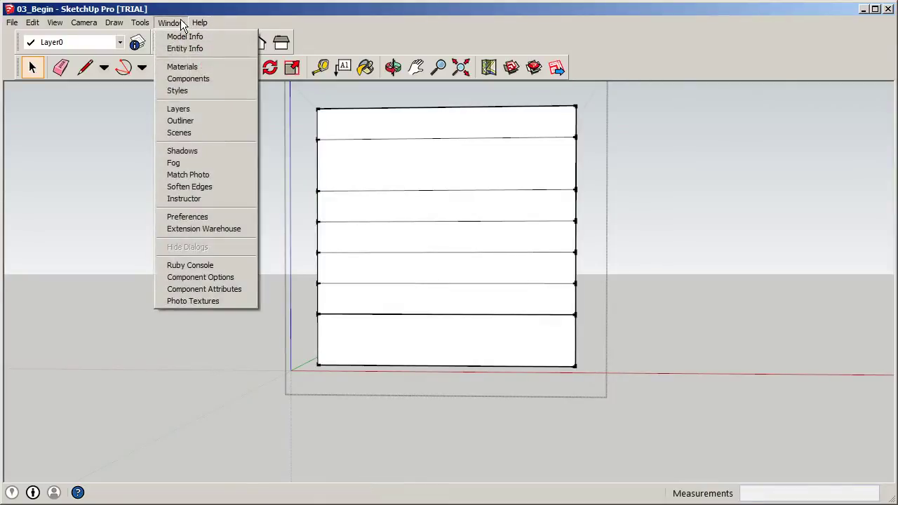
left_click(189, 79)
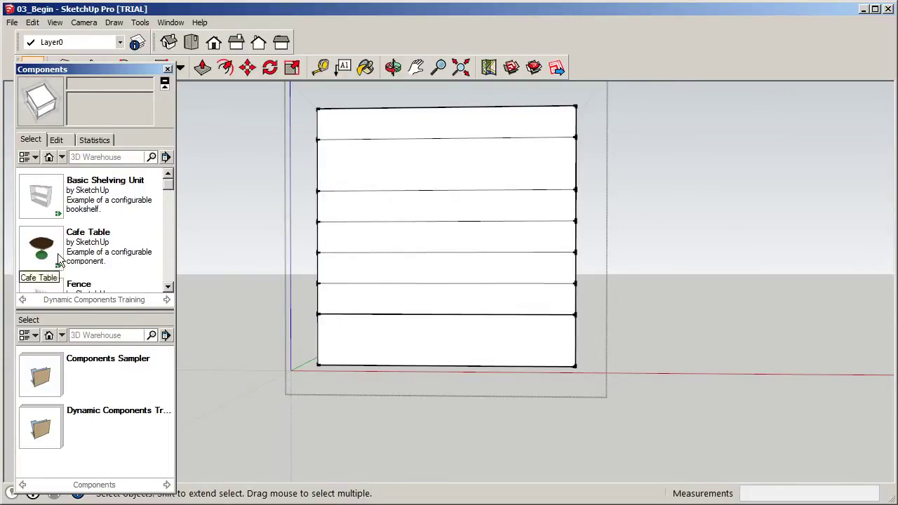
left_click(49, 158)
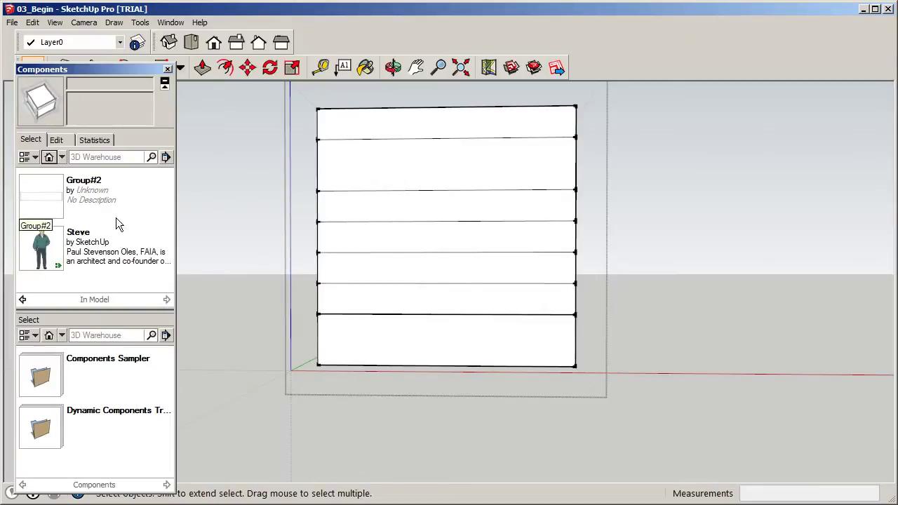
left_click(82, 187)
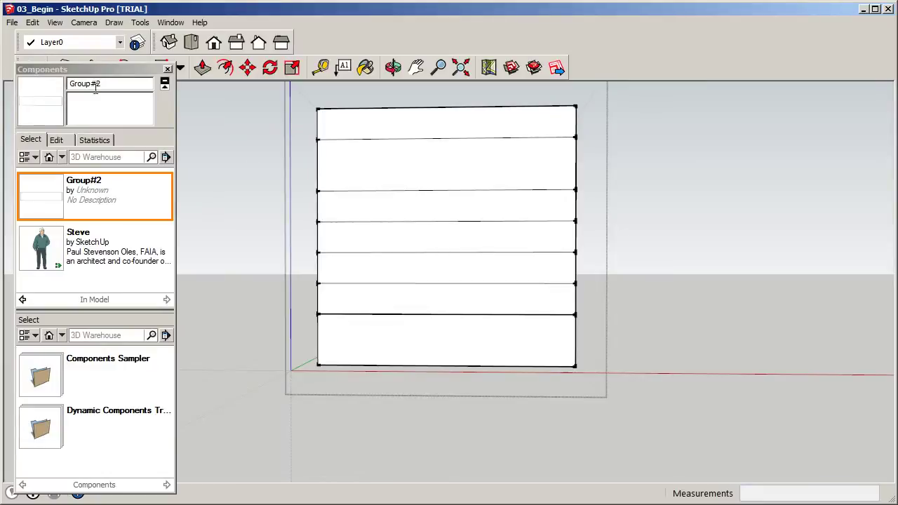
left_click_drag(108, 87, 48, 88)
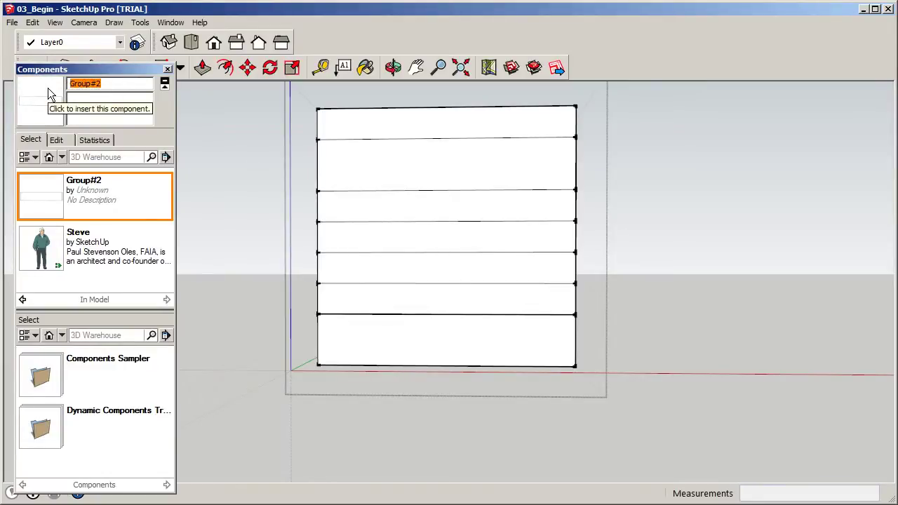
type("Ground Floor")
left_click(87, 99)
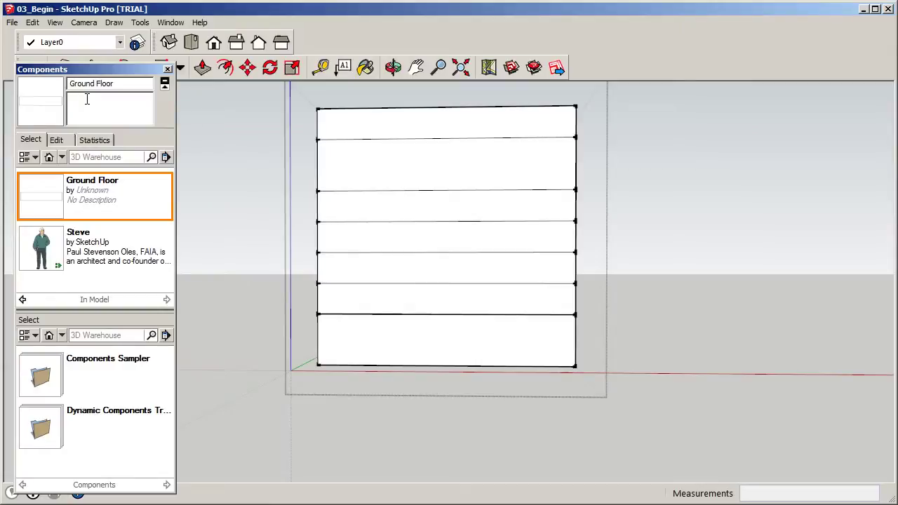
type("Dining and Retail")
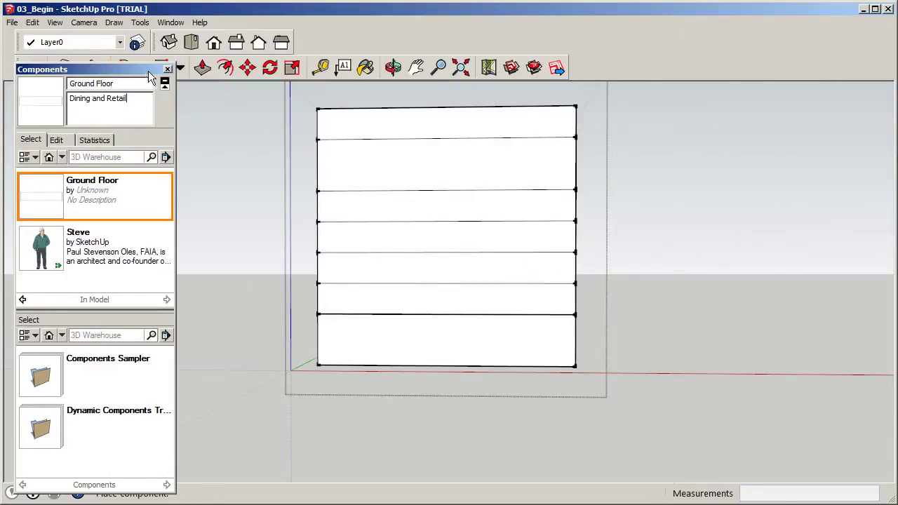
left_click_drag(79, 72, 82, 96)
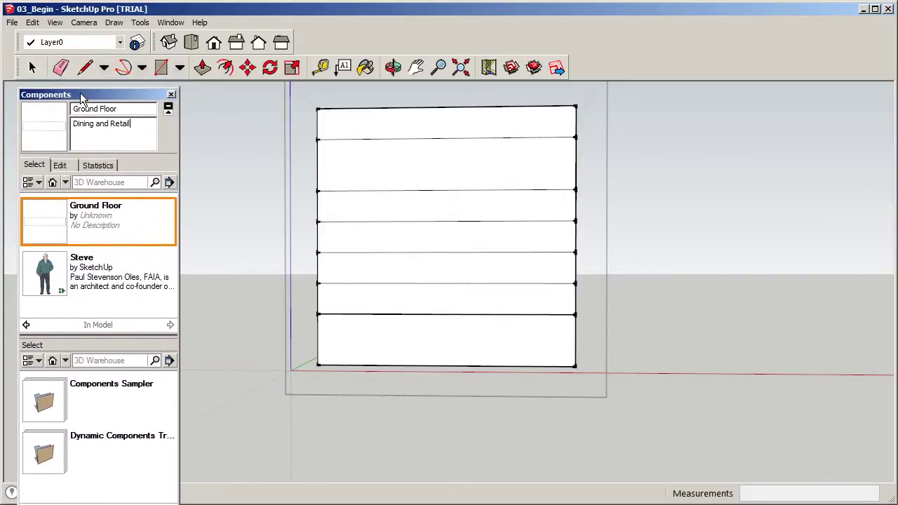
left_click(32, 68)
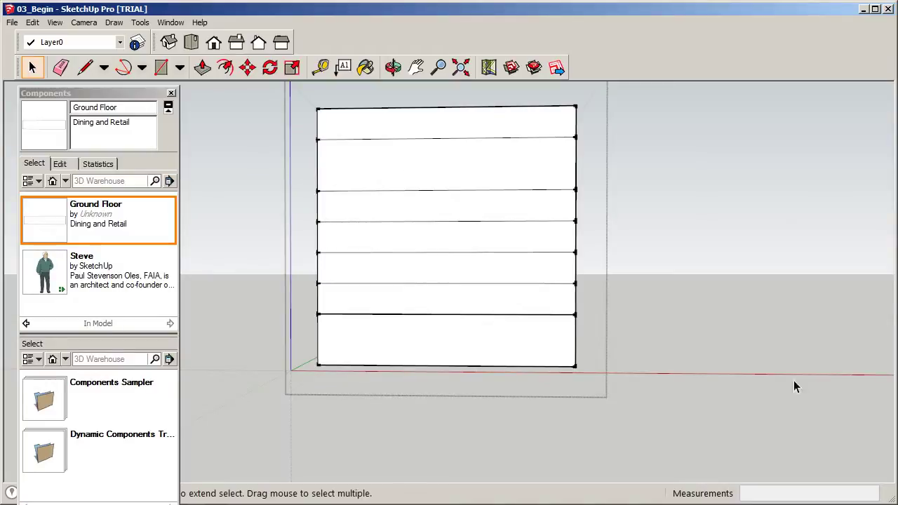
Select the Ground Floor component in the model to check it as a separate object
left_click(771, 294)
double_click(542, 344)
left_click(543, 349)
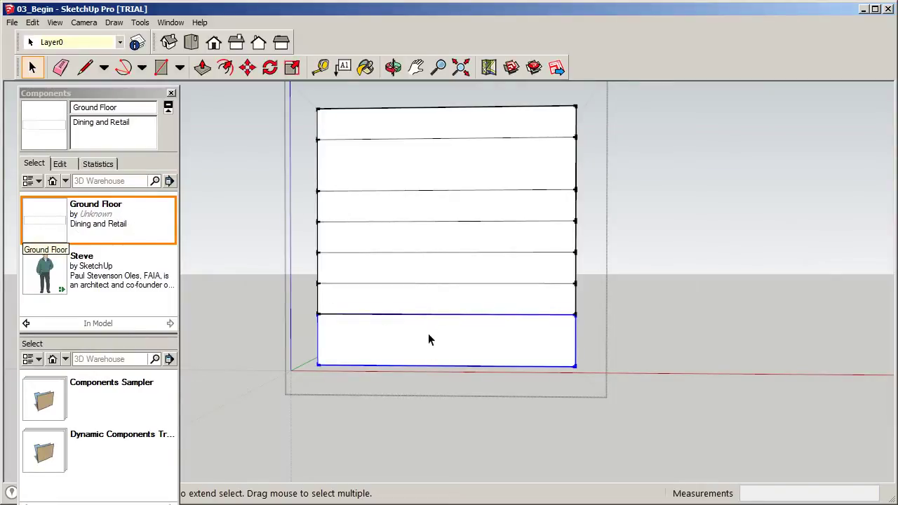
scroll(356, 335, "down", 1)
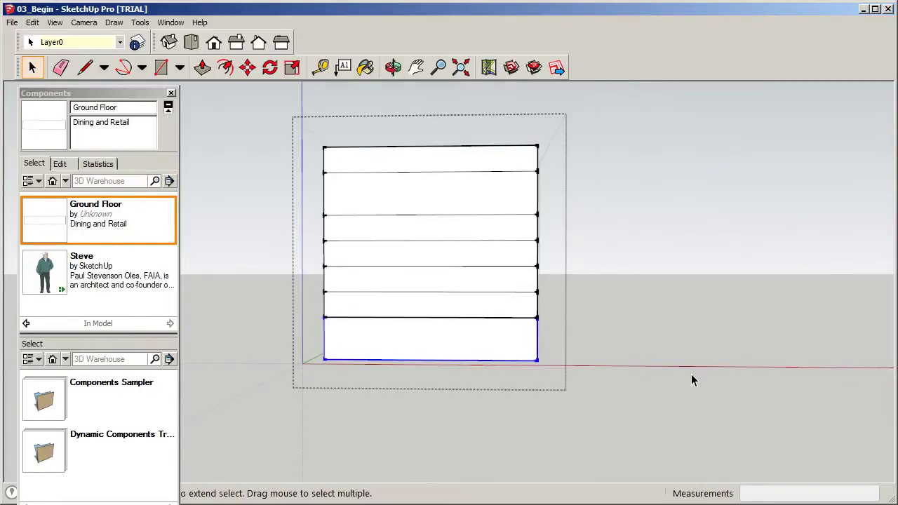
Set the camera to the standard Front view with Parallel Projection, and close the cube group
left_click(211, 43)
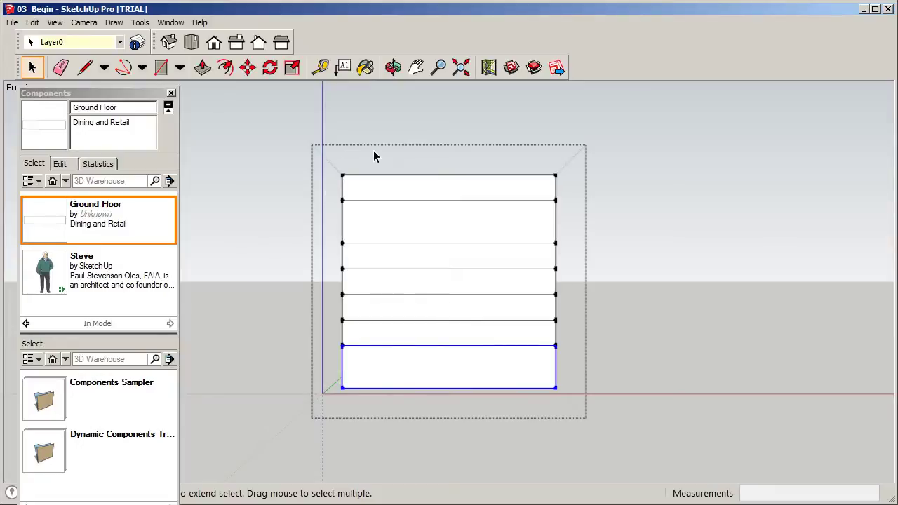
left_click(56, 22)
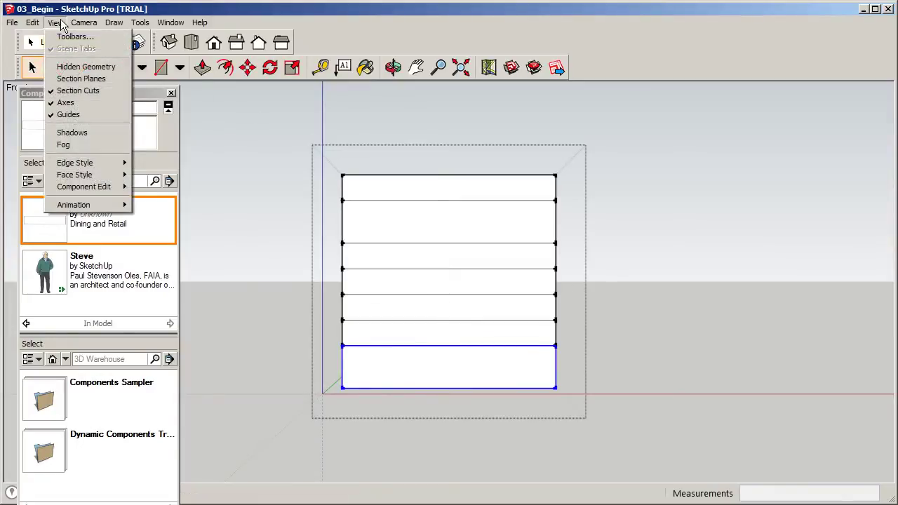
mouse_move(84, 23)
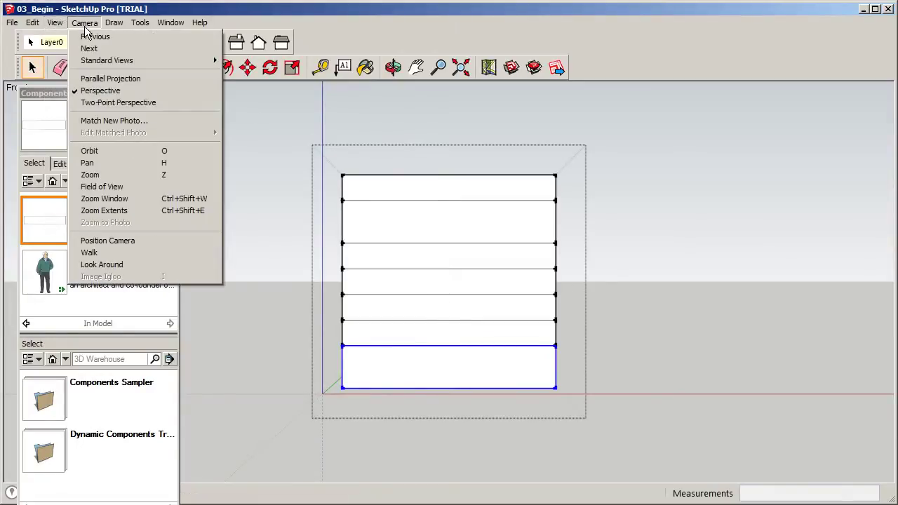
left_click(84, 79)
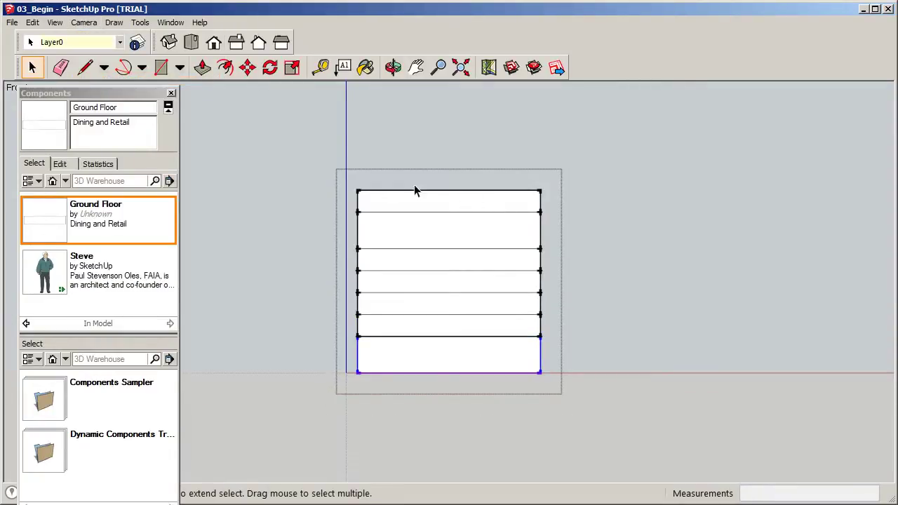
left_click(235, 295)
Reopen the cube group and select all geometry of the floor band directly above the ground floor
scroll(354, 315, "up", 3)
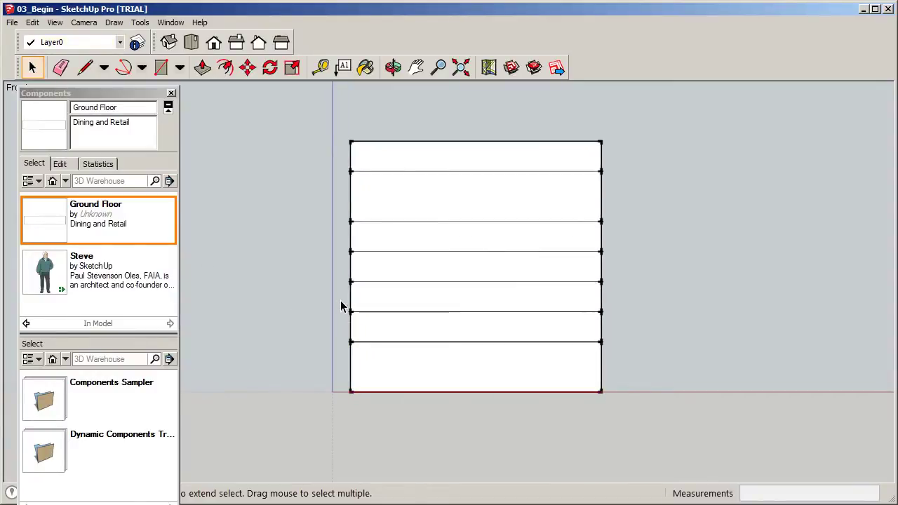
left_click_drag(366, 316, 627, 354)
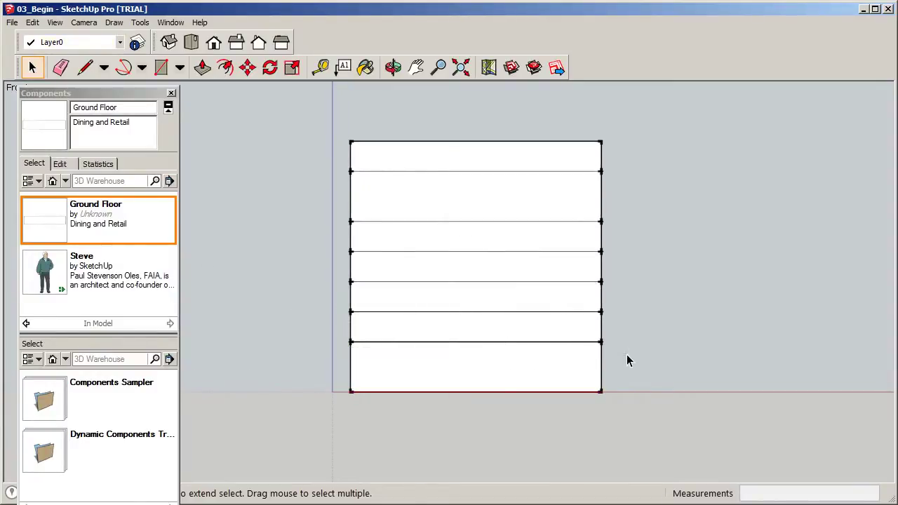
left_click(517, 336)
left_click_drag(339, 306, 613, 353)
middle_click_drag(695, 335, 736, 339)
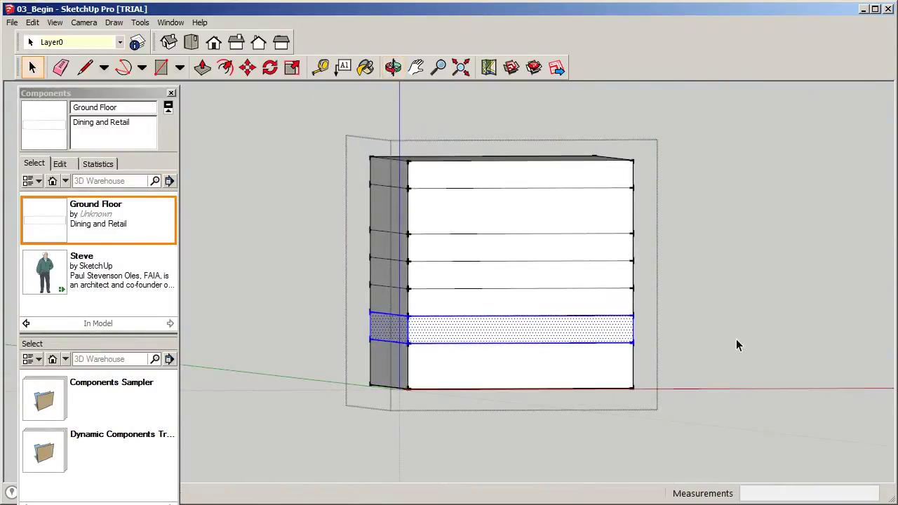
In the standard Front view, group the selected floor band above the ground floor and convert the group into a component
left_click(214, 43)
right_click(438, 332)
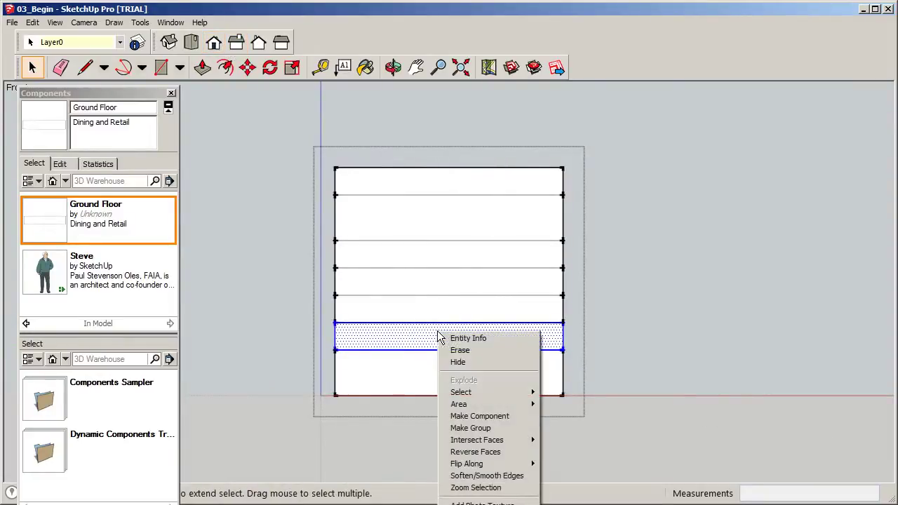
left_click(476, 428)
right_click(472, 327)
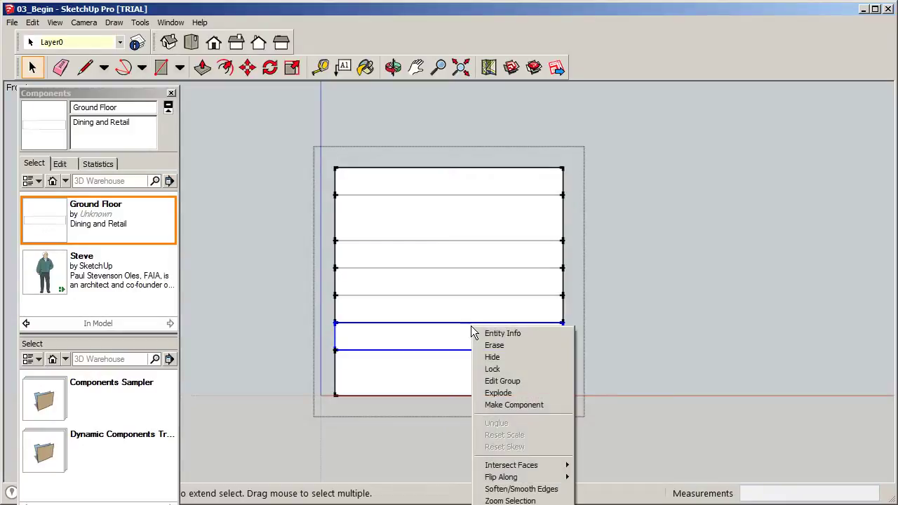
left_click(504, 405)
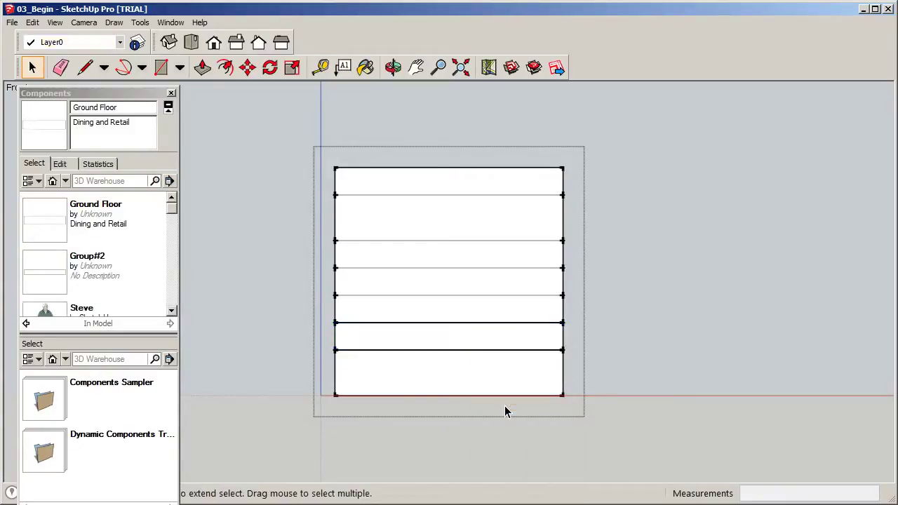
Among the in-model components, rename Group#2 to "Typical Apartment Living"
mouse_move(172, 211)
left_mouse_down()
mouse_move(172, 235)
mouse_move(174, 216)
left_mouse_up()
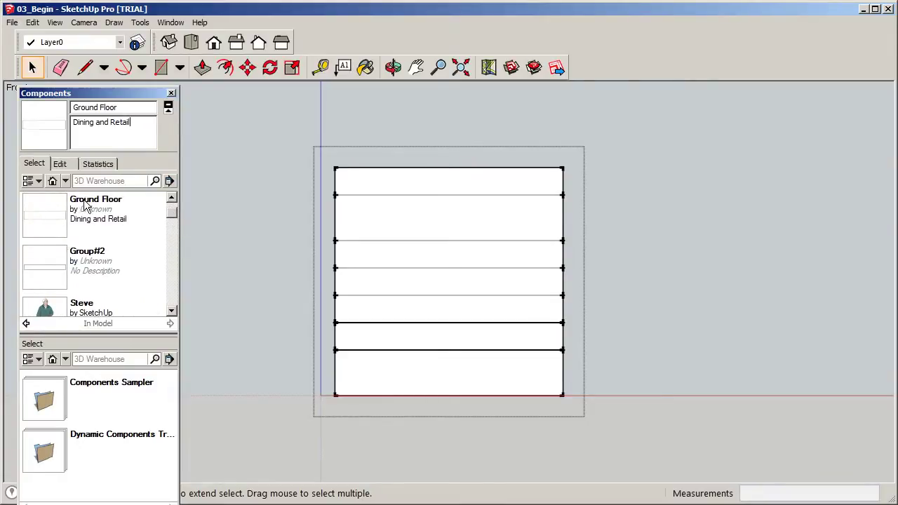
left_click(90, 258)
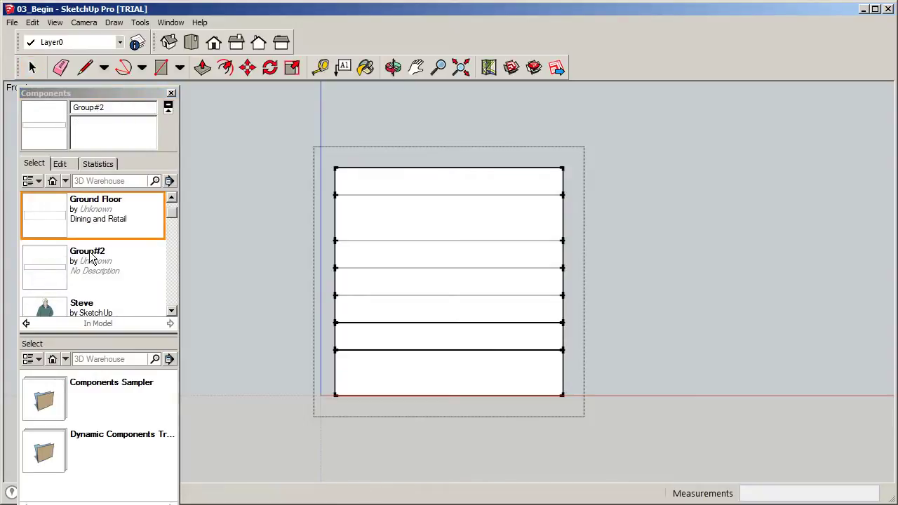
left_click(90, 258)
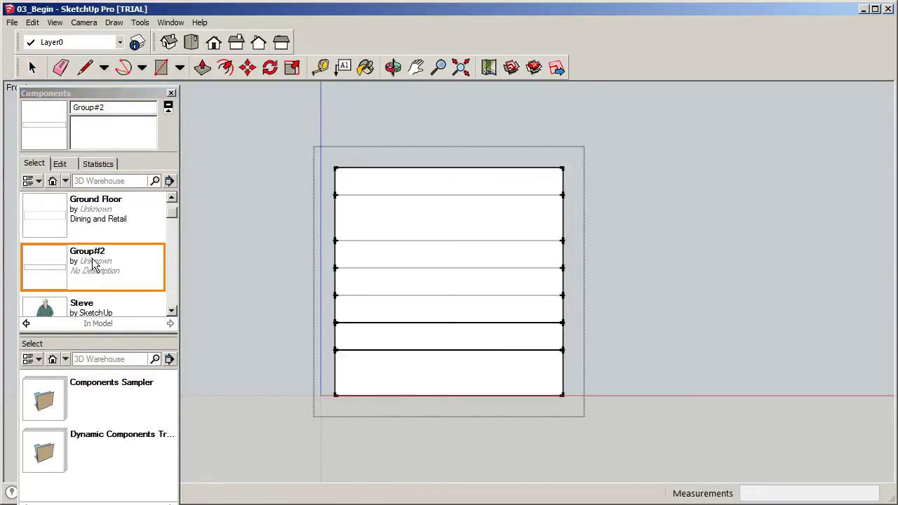
left_click(124, 107)
double_click(124, 107)
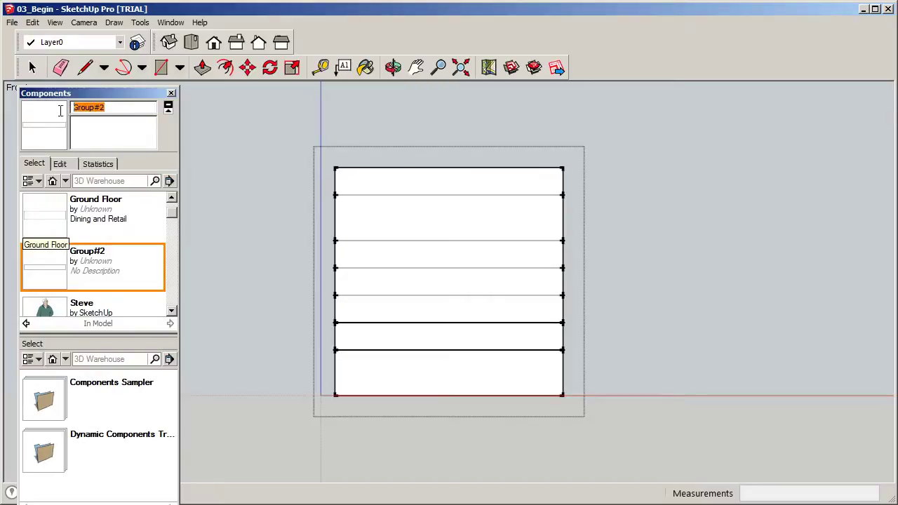
type("Ty")
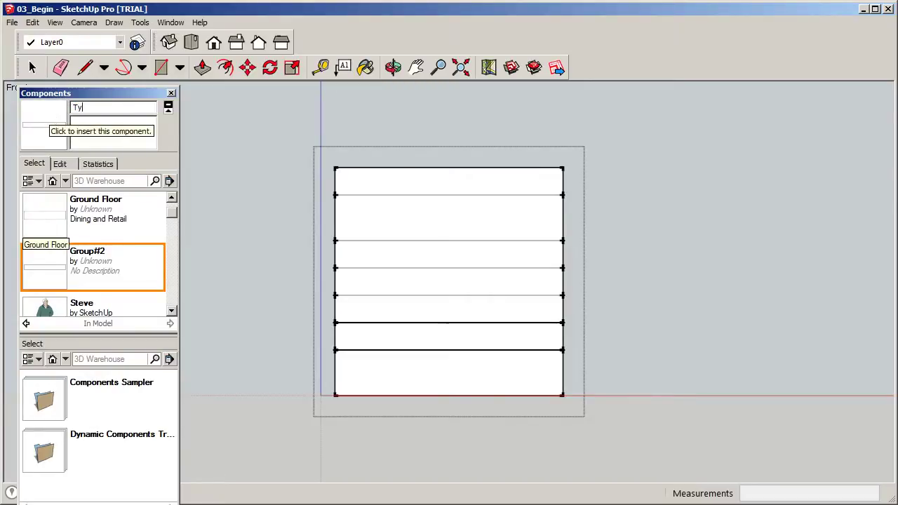
type("pical A")
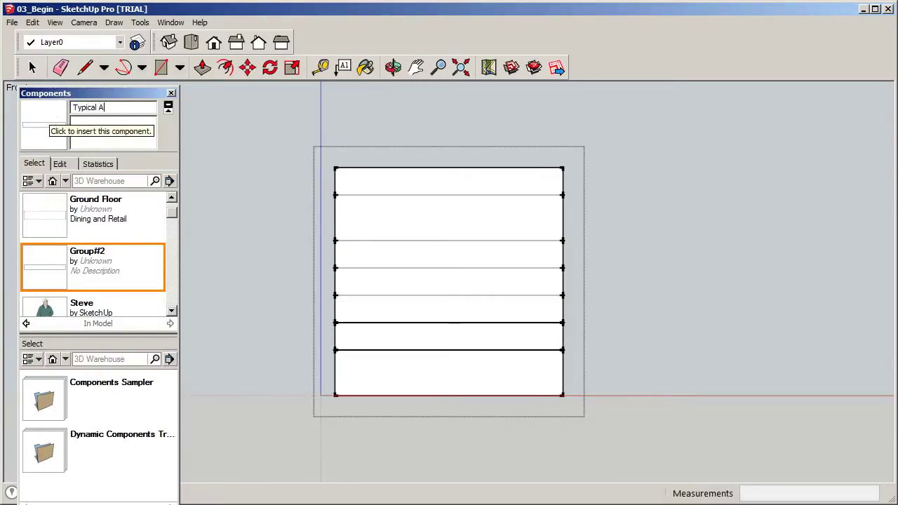
type("partment Living")
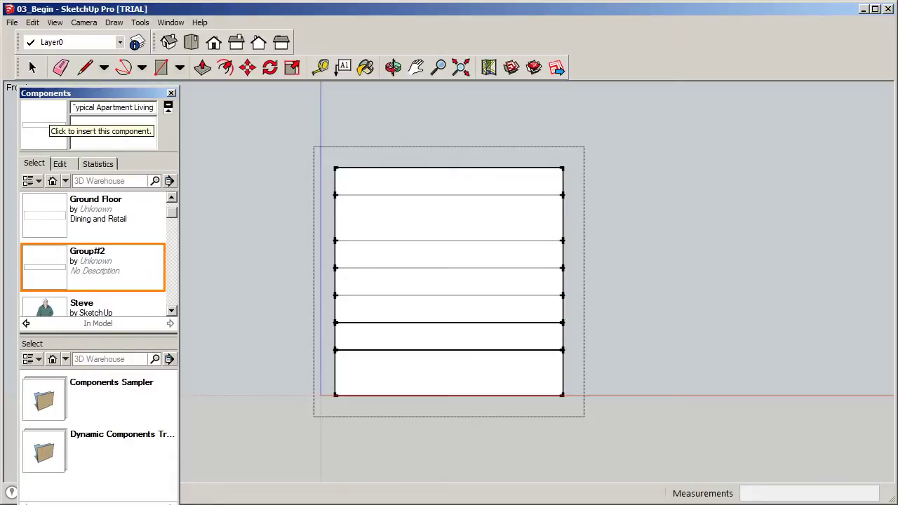
Describe the Typical Apartment Living component as "1, 2 and 3 bedroom Apartments"
left_click(86, 130)
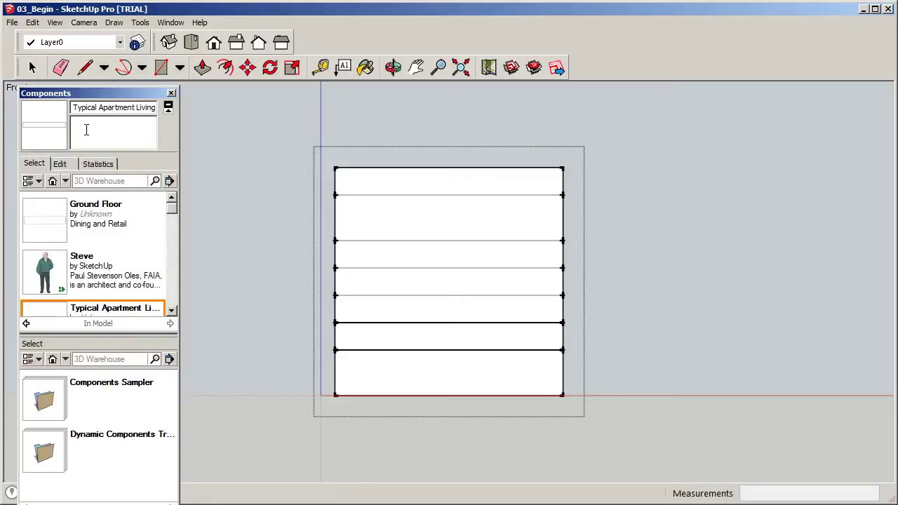
type("I")
key("BackSpace")
key("BackSpace")
type("1, 2 and 3 bedroom Apartments")
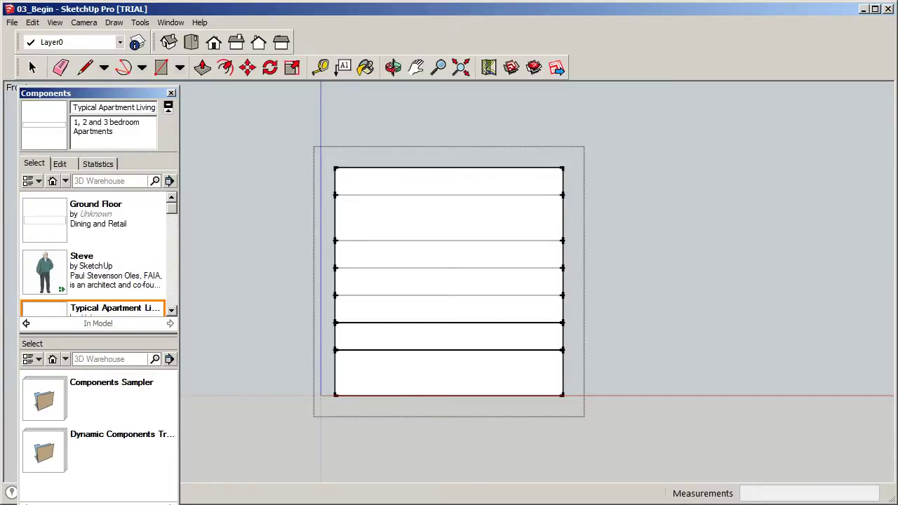
Select the apartment floor and ground floor components in turn to check that they are separate objects
left_click(32, 68)
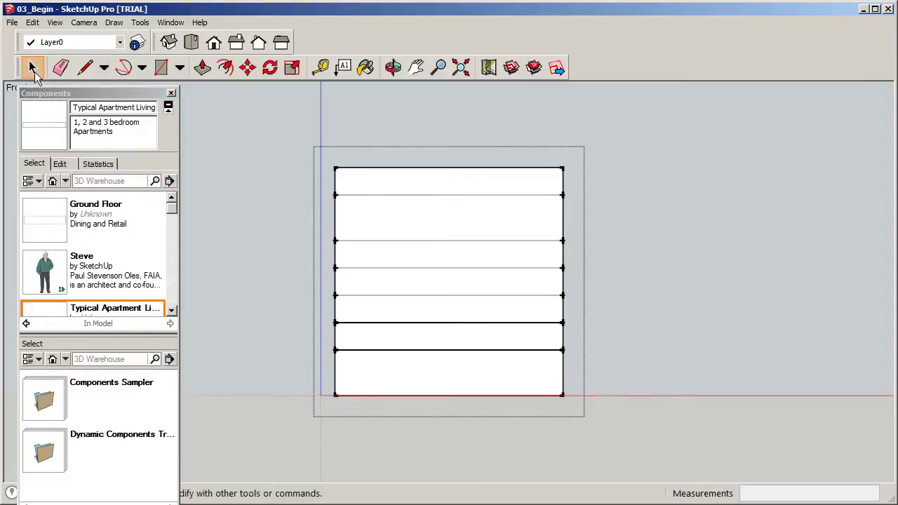
left_click(367, 337)
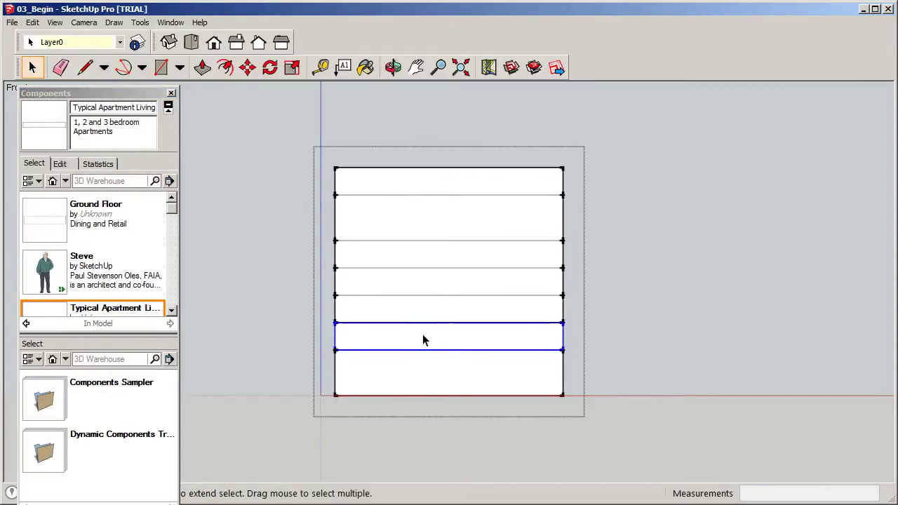
left_click(369, 371)
left_click(377, 335)
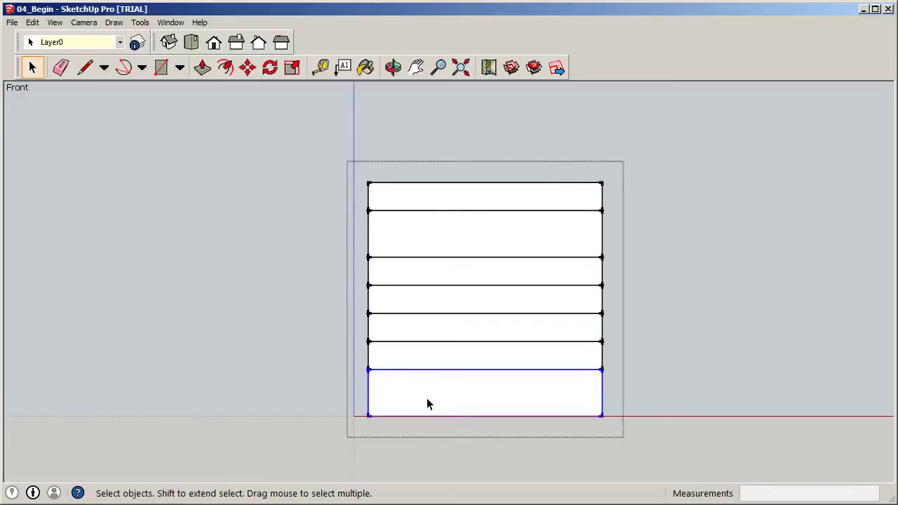
Show Entity Info for the ground floor and examine the entity type and definition name of each floor band up to the top
right_click(415, 379)
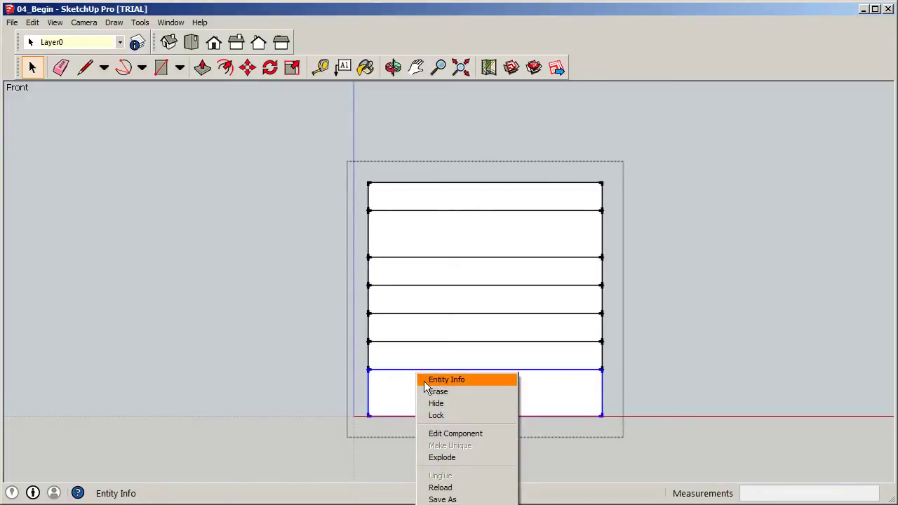
left_click(429, 381)
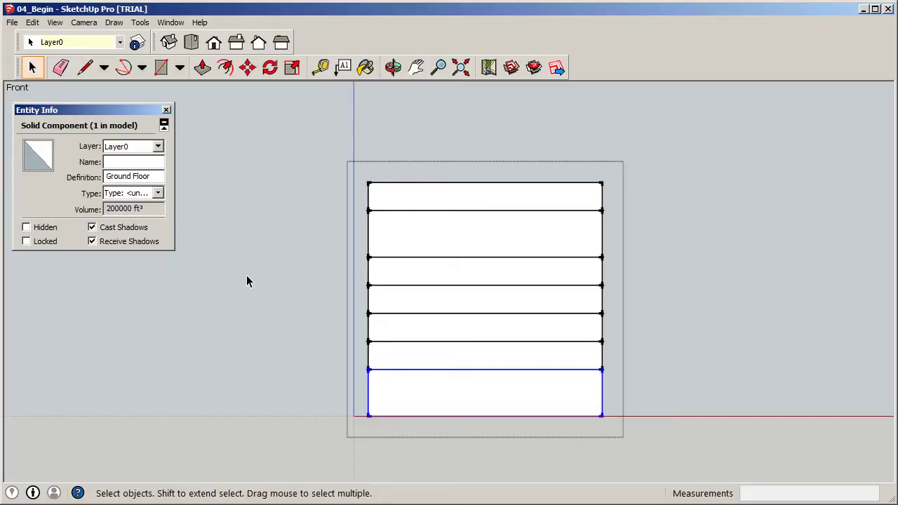
left_click(425, 351)
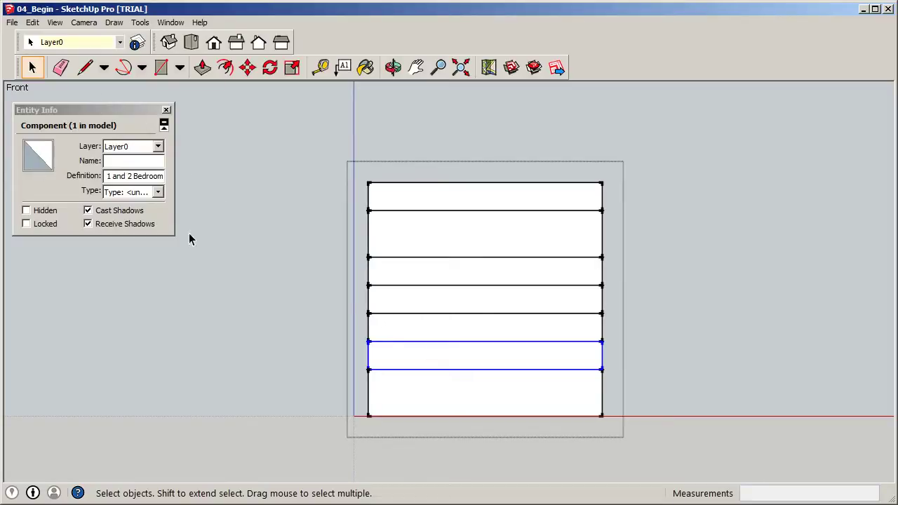
left_click(401, 335)
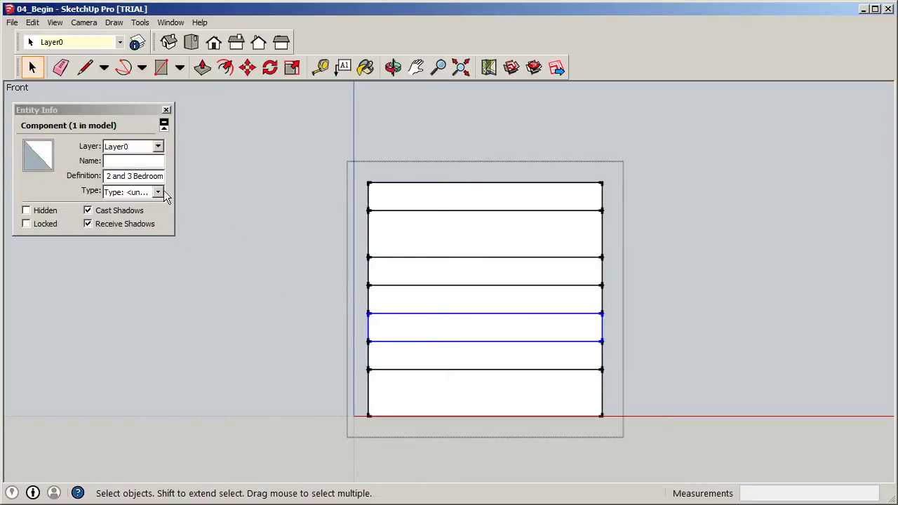
left_click(412, 351)
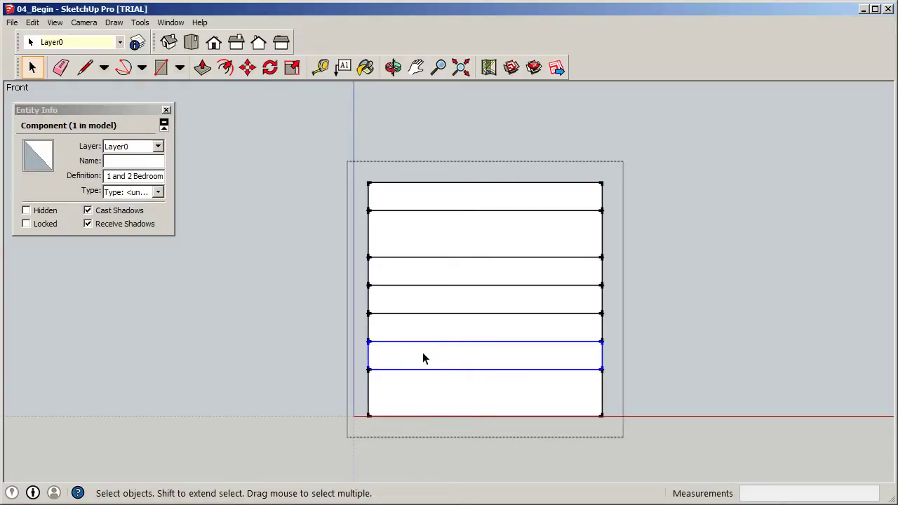
left_click(429, 332)
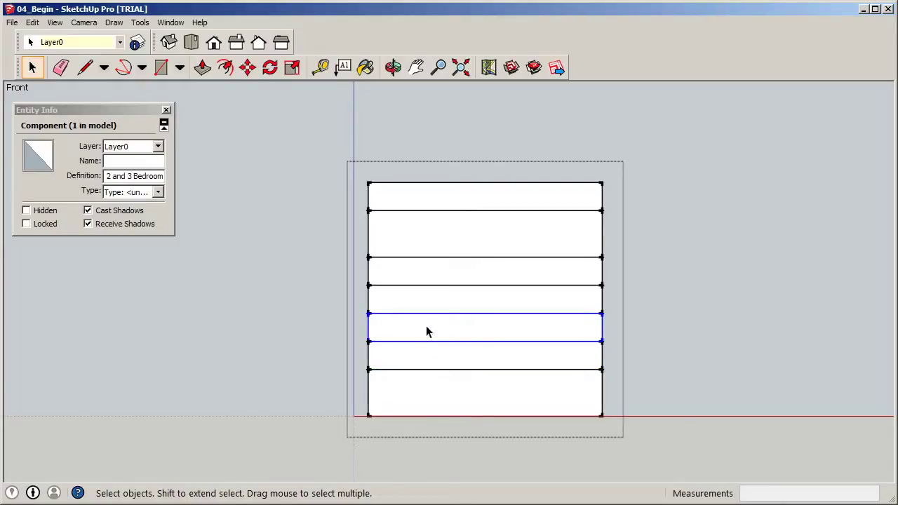
left_click(440, 300)
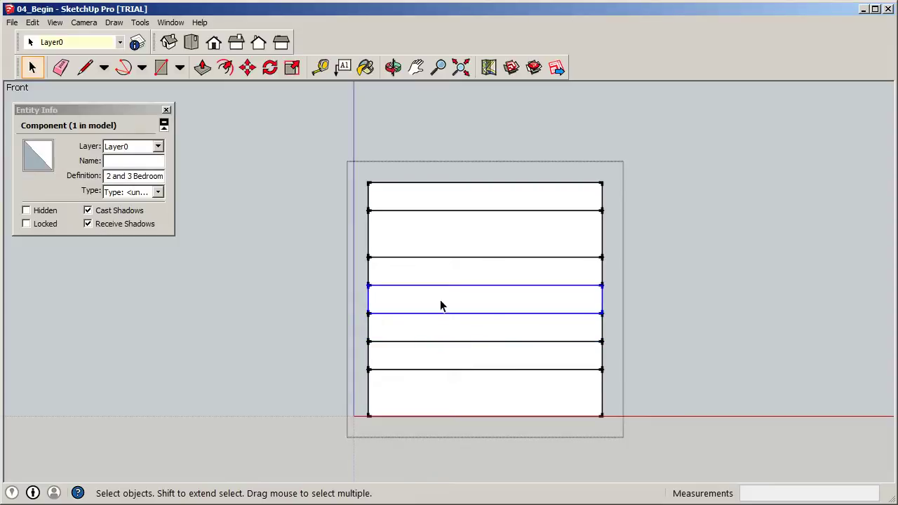
left_click(431, 268)
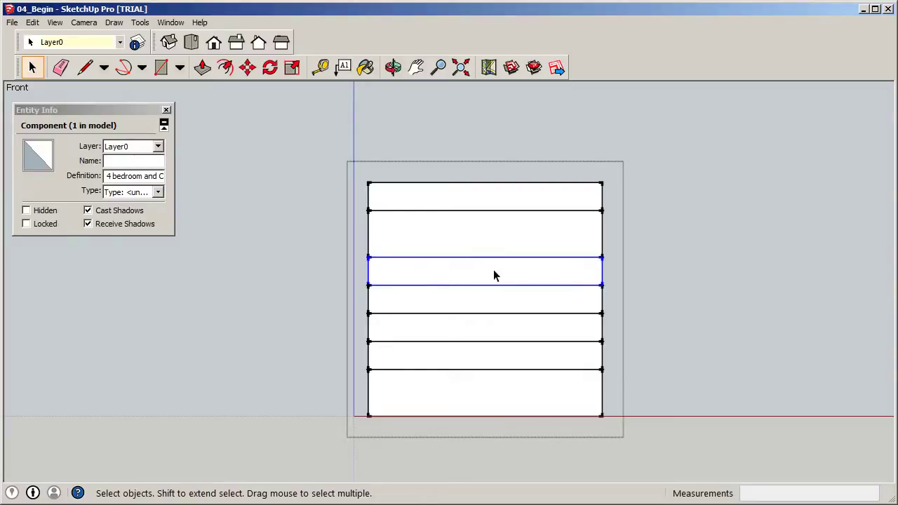
left_click(483, 238)
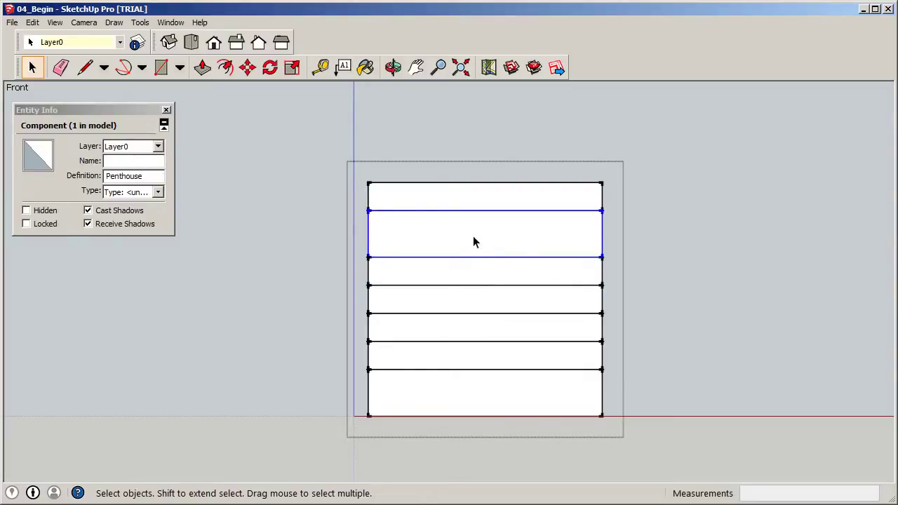
left_click(474, 195)
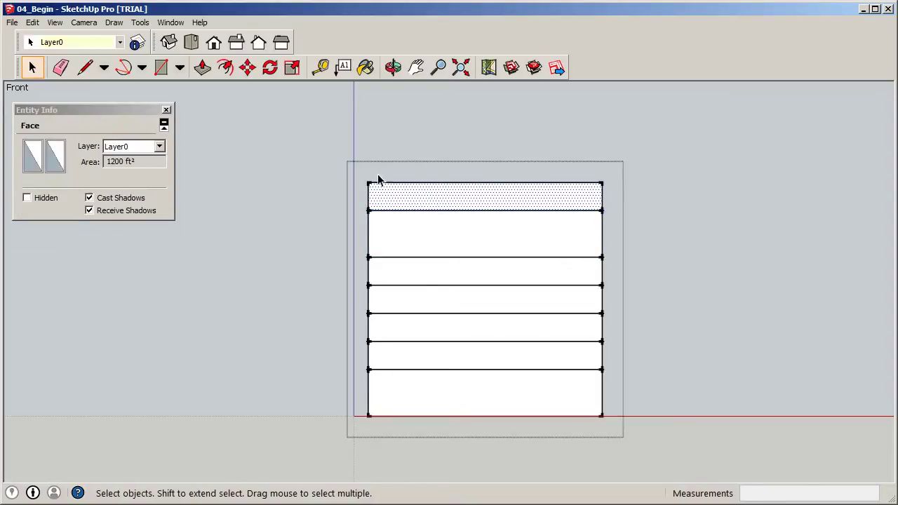
Select all geometry of the topmost band, group it, convert the group into a component, and close the cube group
left_click_drag(358, 172, 614, 225)
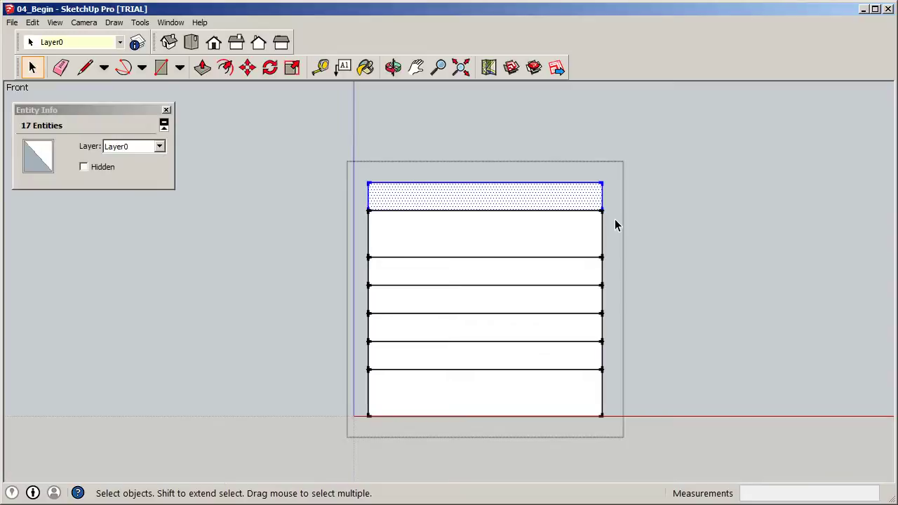
right_click(516, 196)
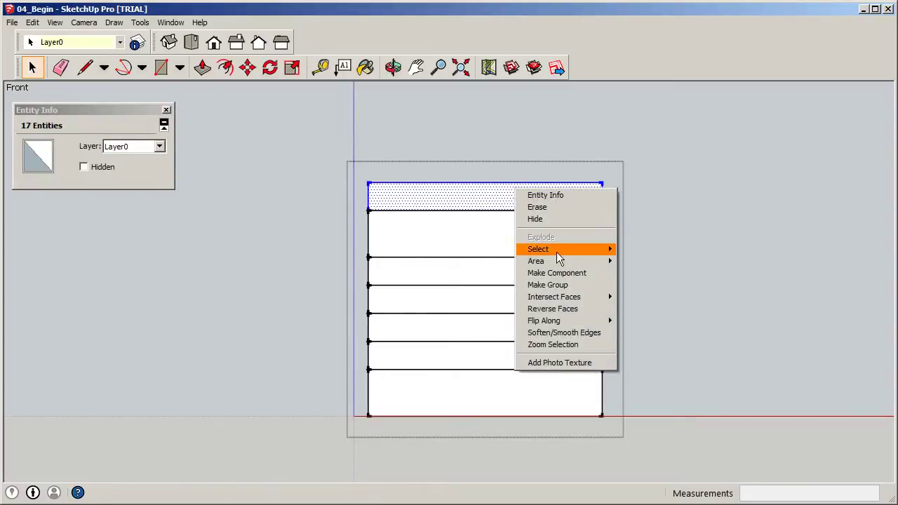
left_click(555, 285)
right_click(487, 185)
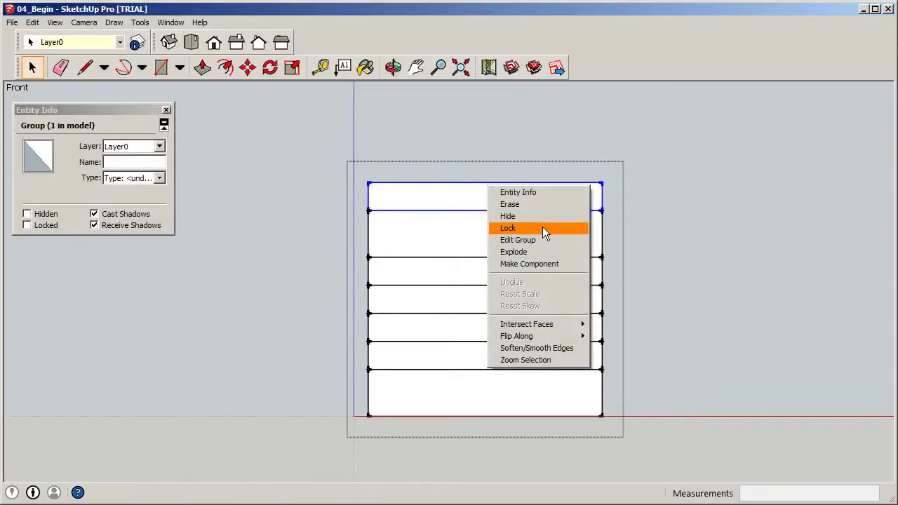
left_click(320, 190)
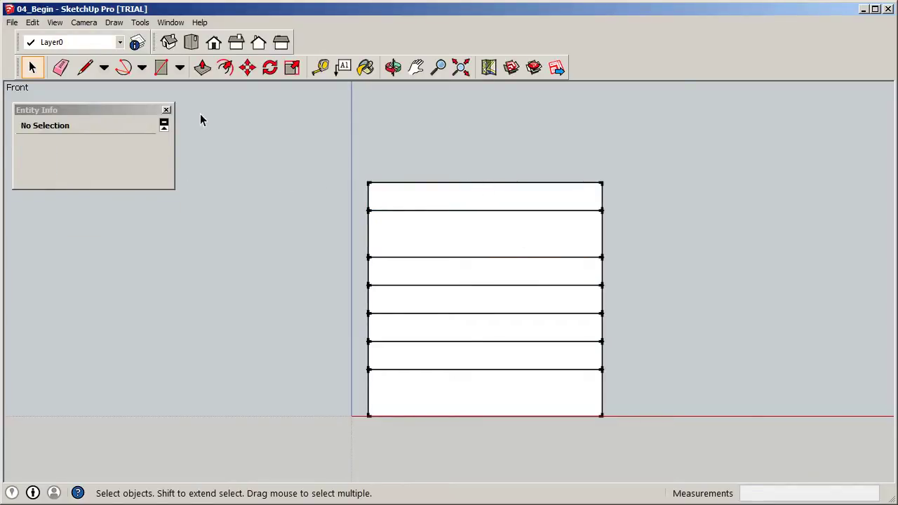
Close Entity Info, open the Components browser, and reopen the cube group with the topmost band selected
left_click(167, 110)
left_click(176, 23)
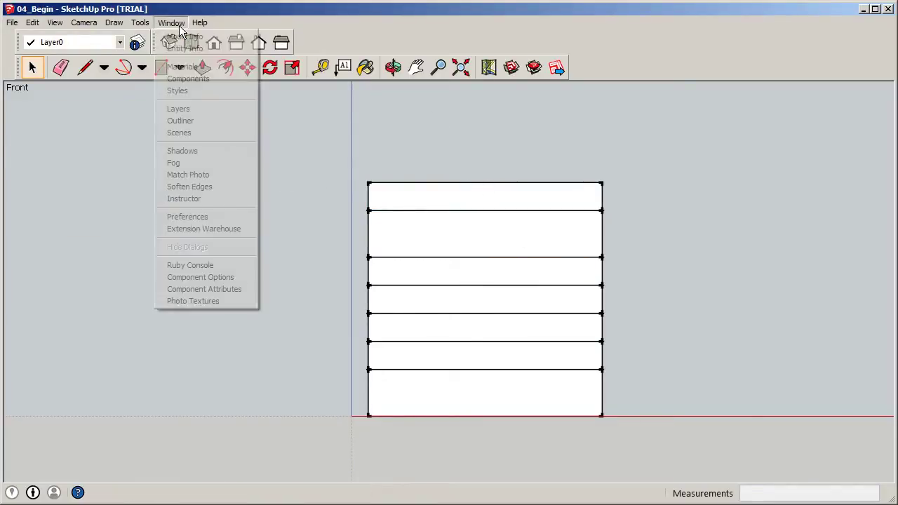
left_click(179, 80)
left_click(412, 199)
double_click(412, 194)
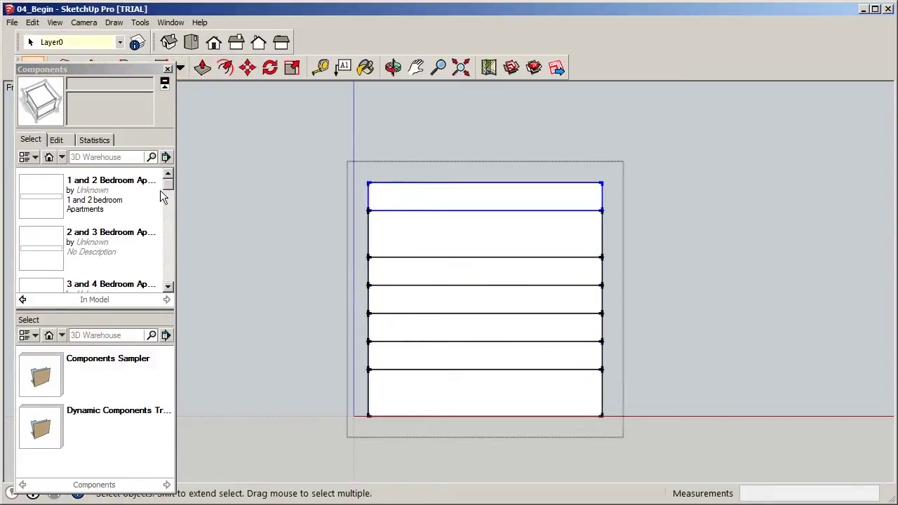
Among the in-model components, rename Group#2 to "Roofing and Mechanical"
scroll(174, 201, "down", 1)
left_click_drag(174, 201, 179, 251)
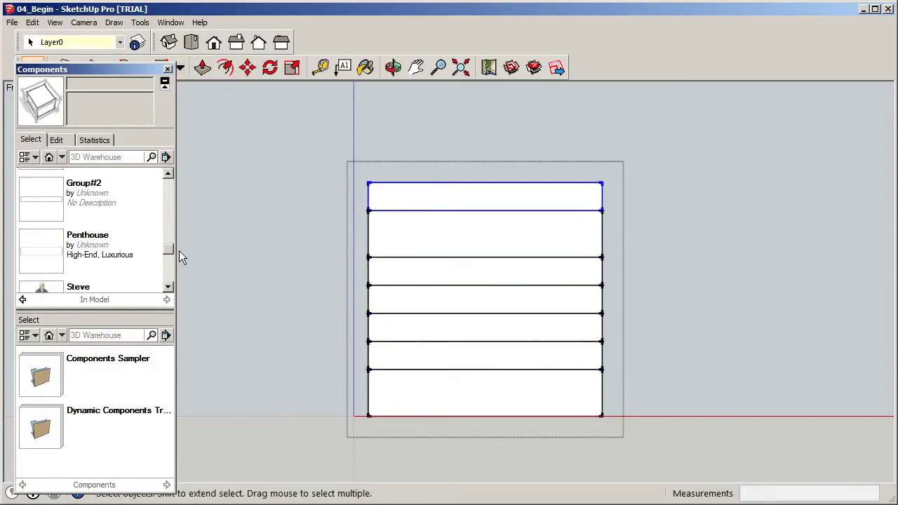
left_click(94, 190)
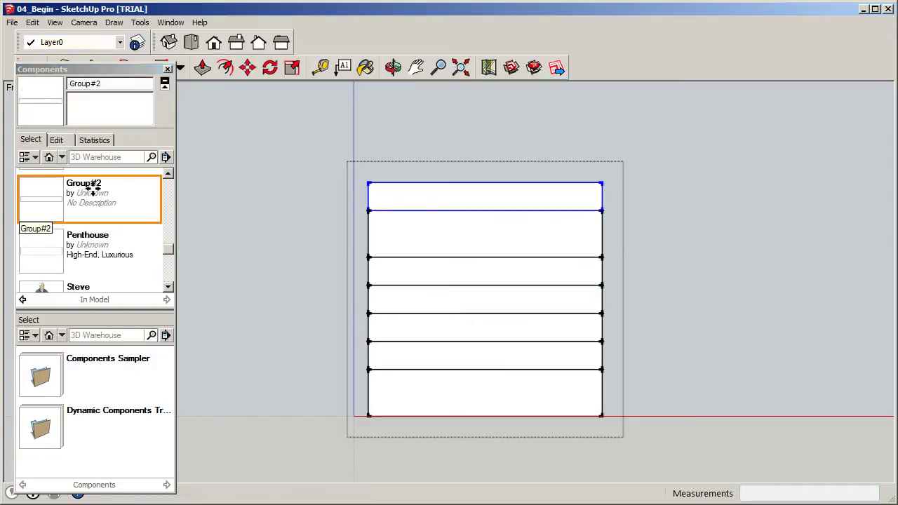
left_click(118, 84)
type("Roofing and Mechanical")
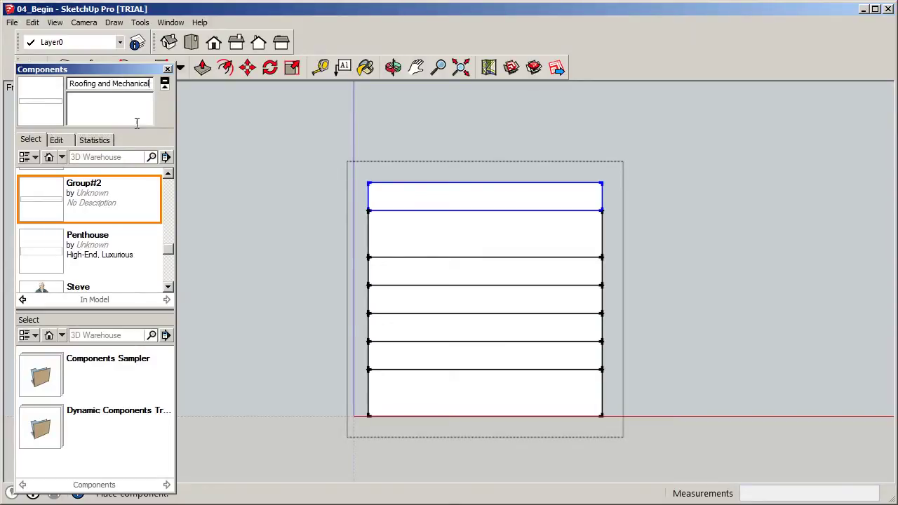
left_click(42, 203)
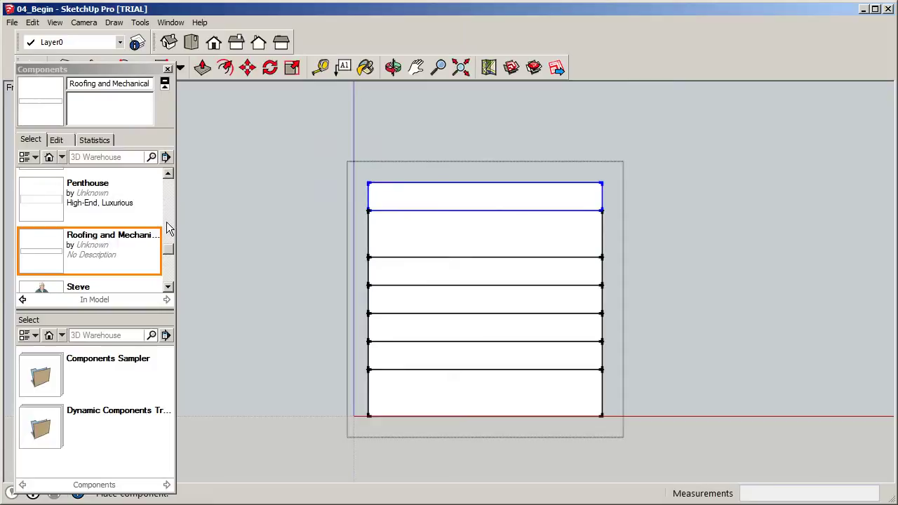
Close the Components browser and leave the cube group
left_click(168, 70)
left_click(32, 67)
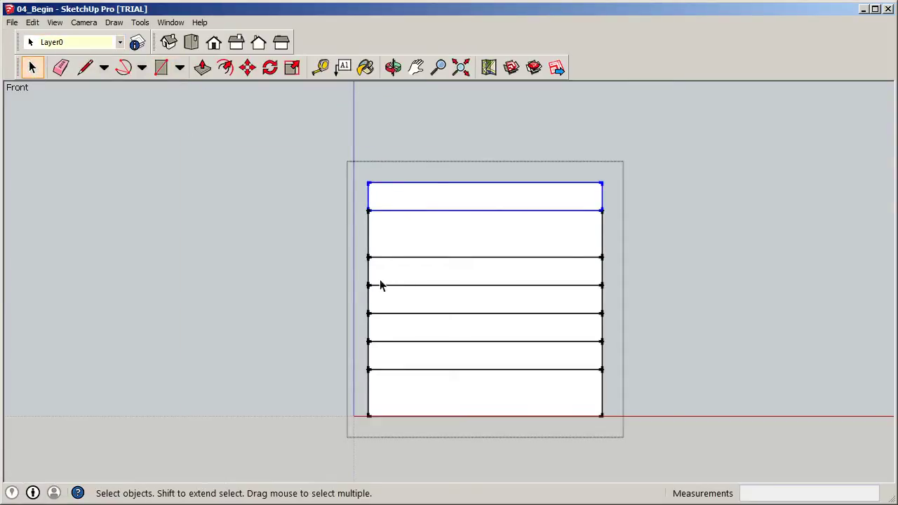
scroll(359, 231, "down", 2)
left_click(513, 185)
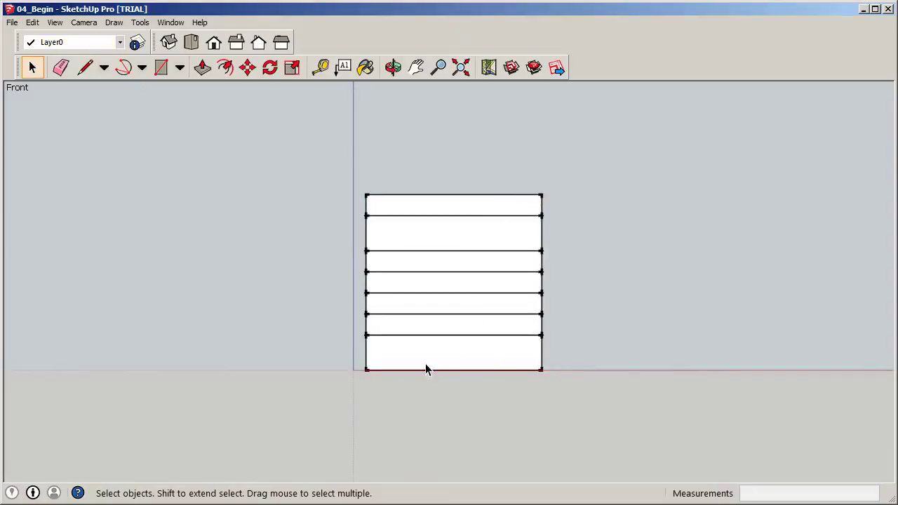
Reopen the cube group and examine the Entity Info of the ground floor and of the band directly above it
scroll(427, 370, "up", 1)
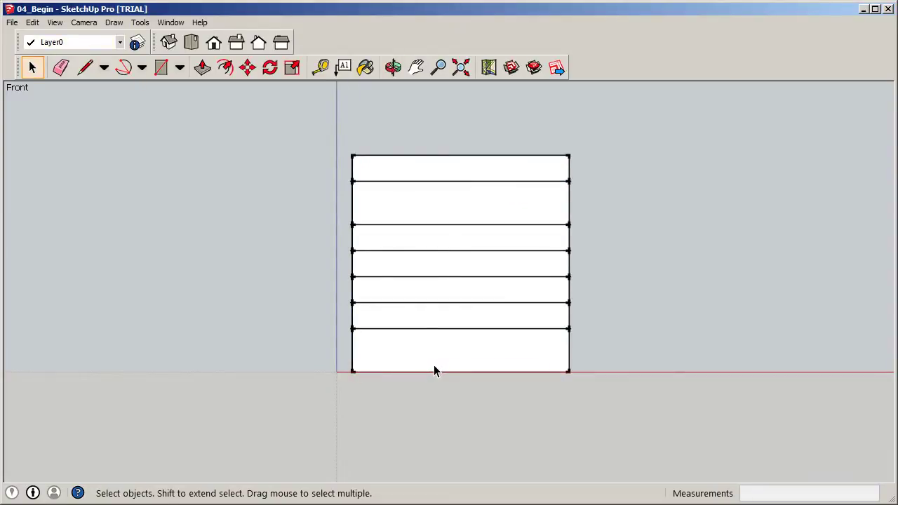
triple_click(423, 355)
left_click(422, 353)
right_click(423, 335)
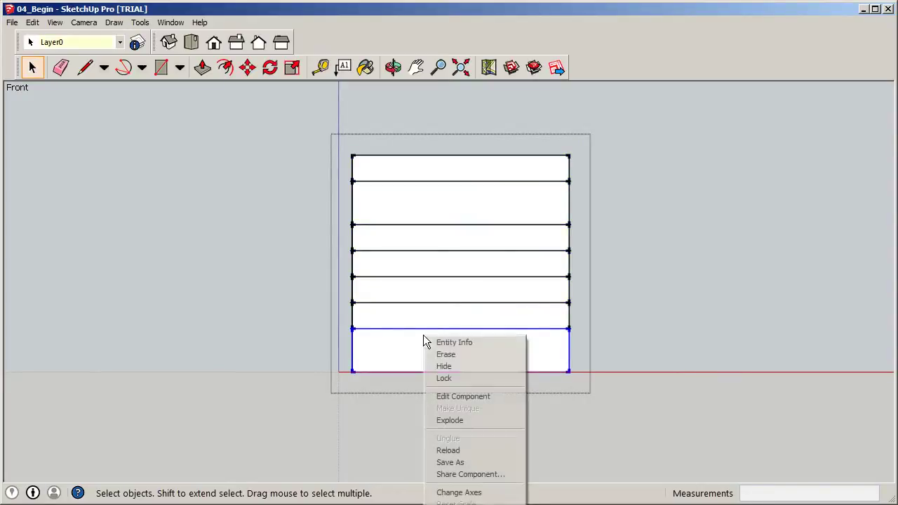
left_click(463, 341)
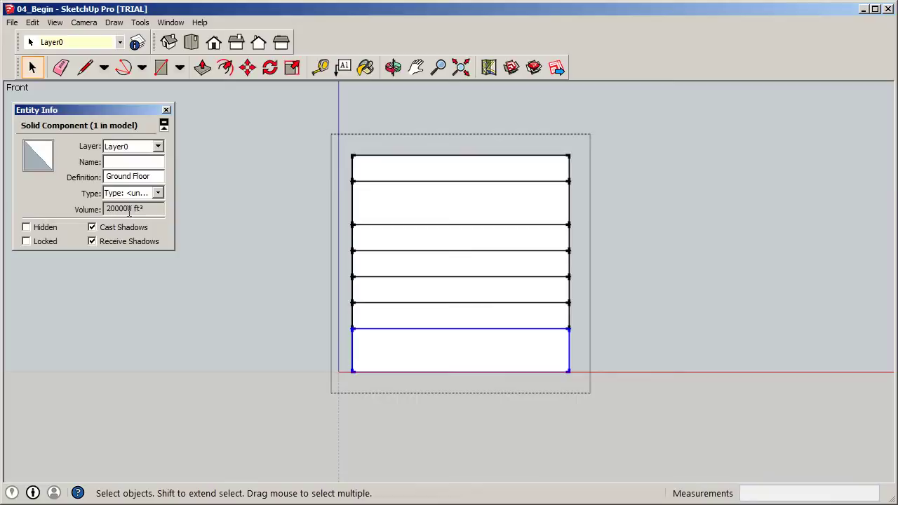
left_click(382, 310)
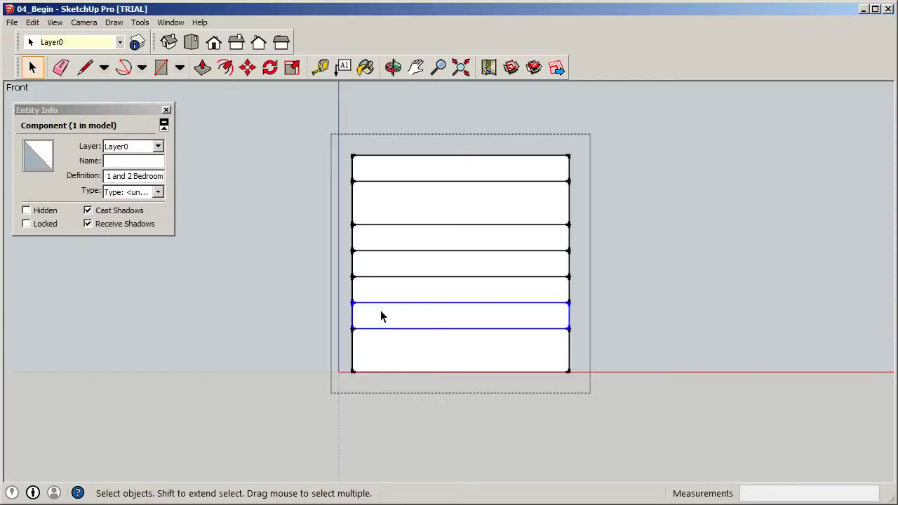
Draw a 100' by 100' rectangle across the underside of the 1 and 2 Bedroom band, inside the cube group
key("o")
left_click_drag(375, 285, 546, 353)
key("space")
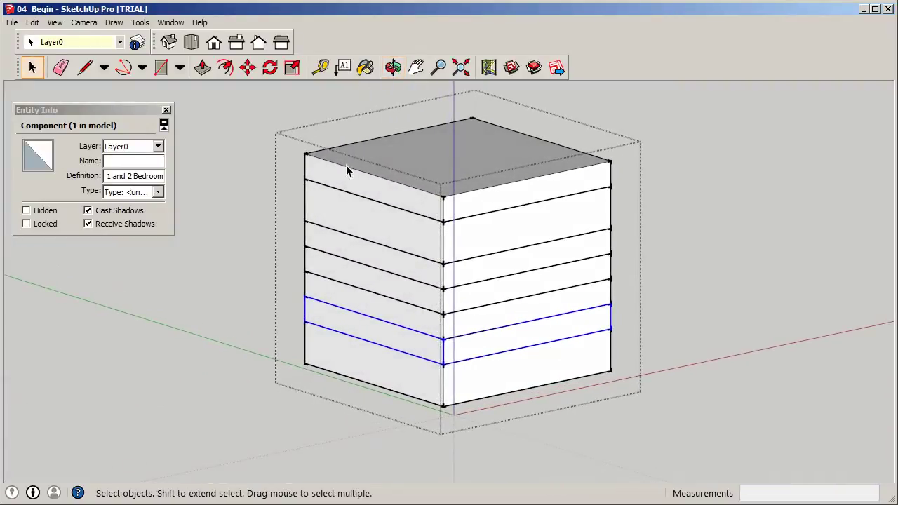
left_click(162, 69)
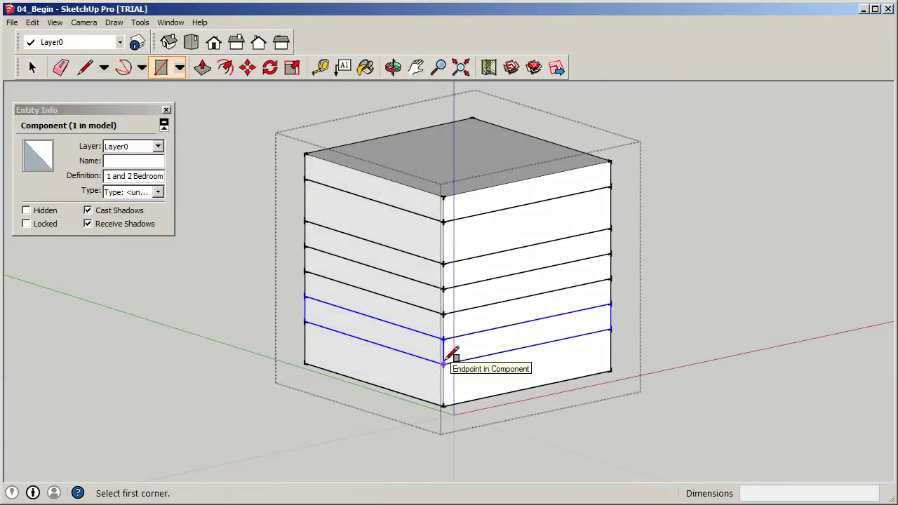
left_click(305, 321)
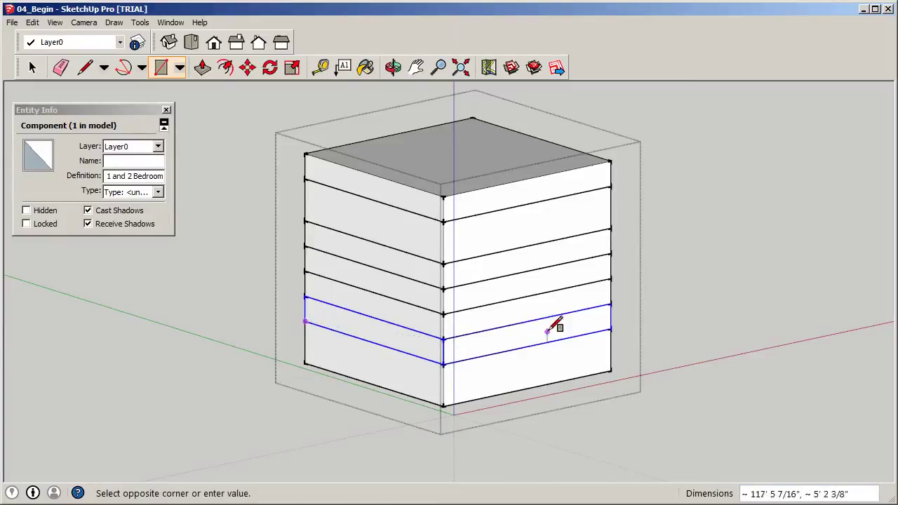
left_click(610, 328)
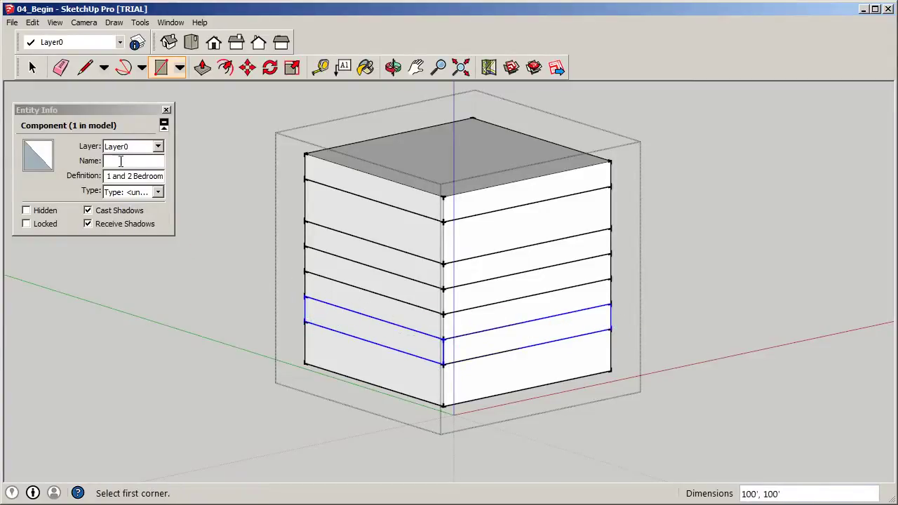
left_click(31, 68)
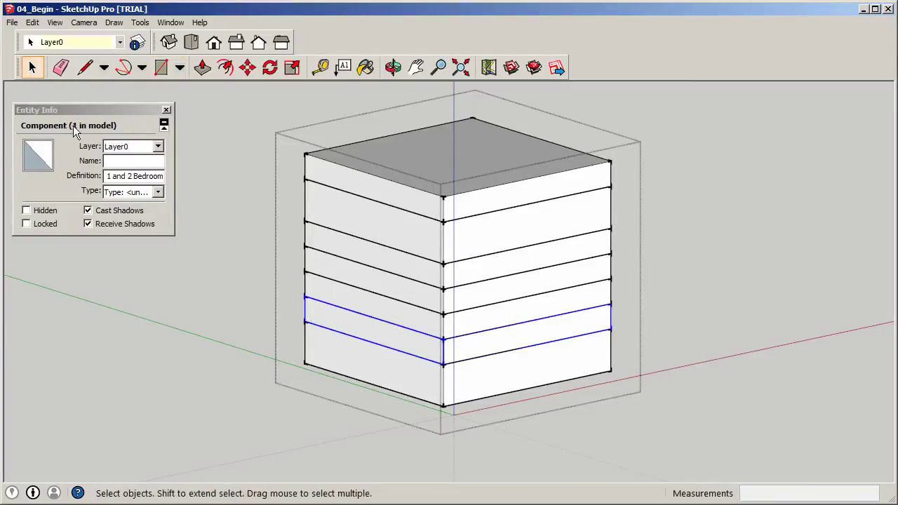
Open the band above the ground floor for editing, cap its underside with a 100' by 100' rectangle, and close the component
double_click(414, 354)
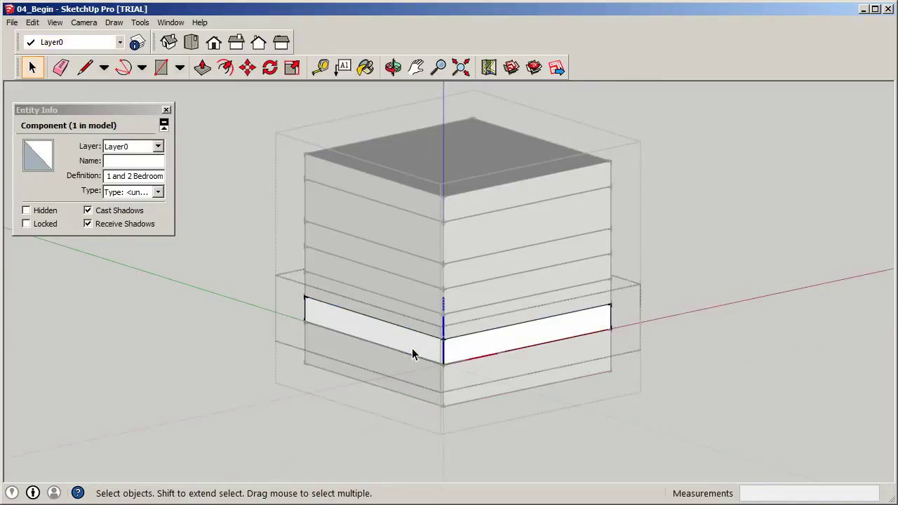
left_click(166, 109)
left_click(160, 66)
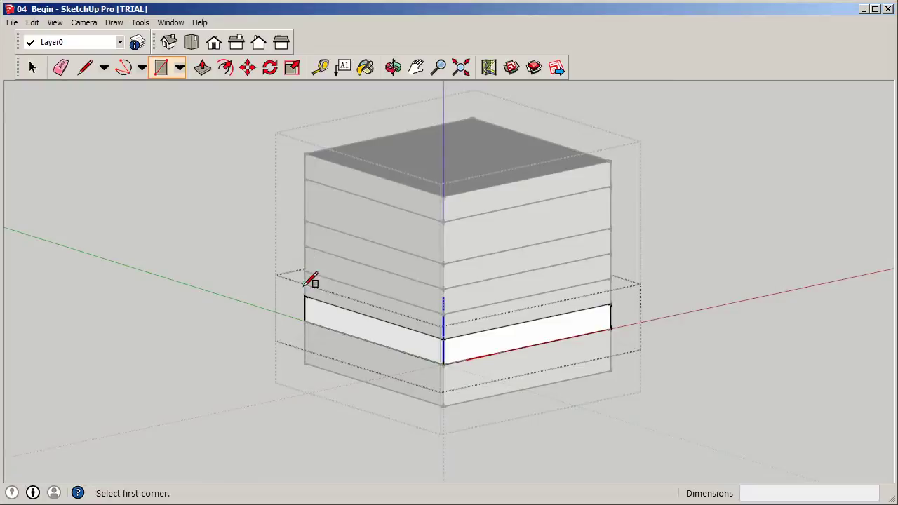
left_click(305, 321)
left_click(611, 328)
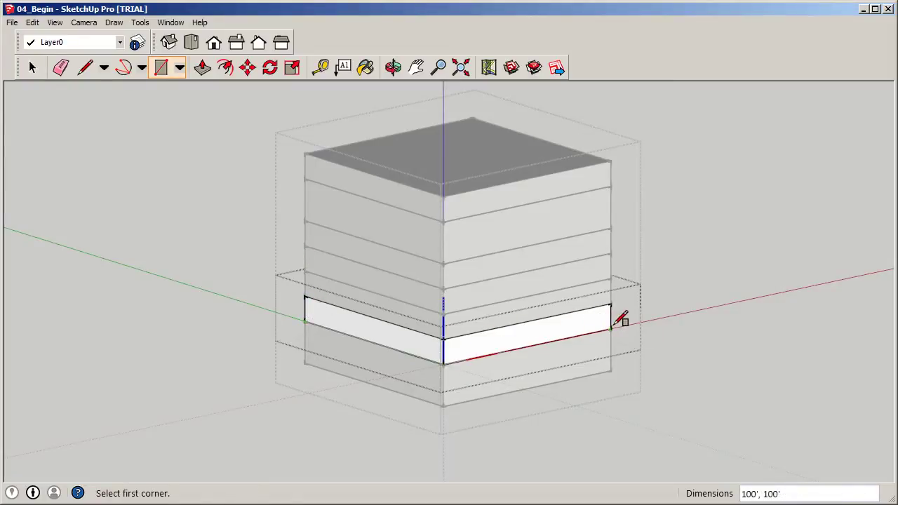
left_click(31, 67)
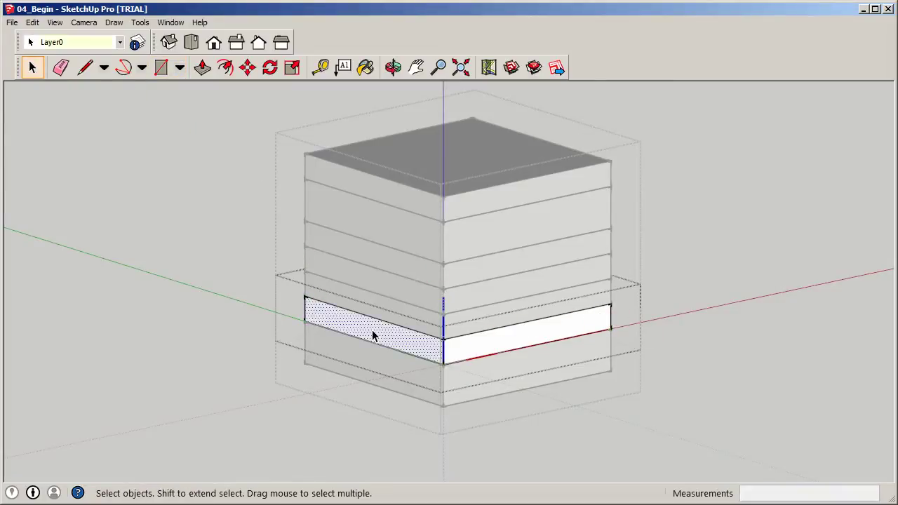
left_click(673, 377)
Check in Entity Info whether the band above the ground floor is a solid component with a volume, and close the cube group
triple_click(590, 330)
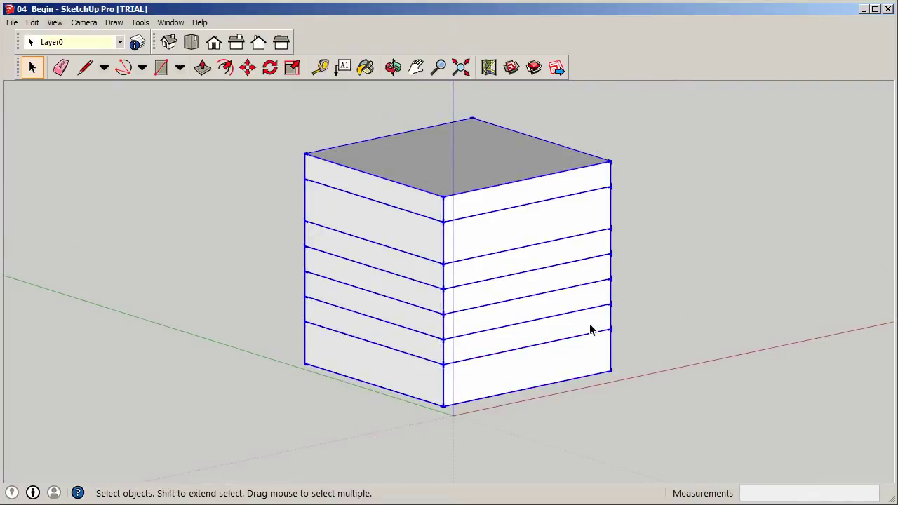
double_click(590, 328)
left_click(581, 325)
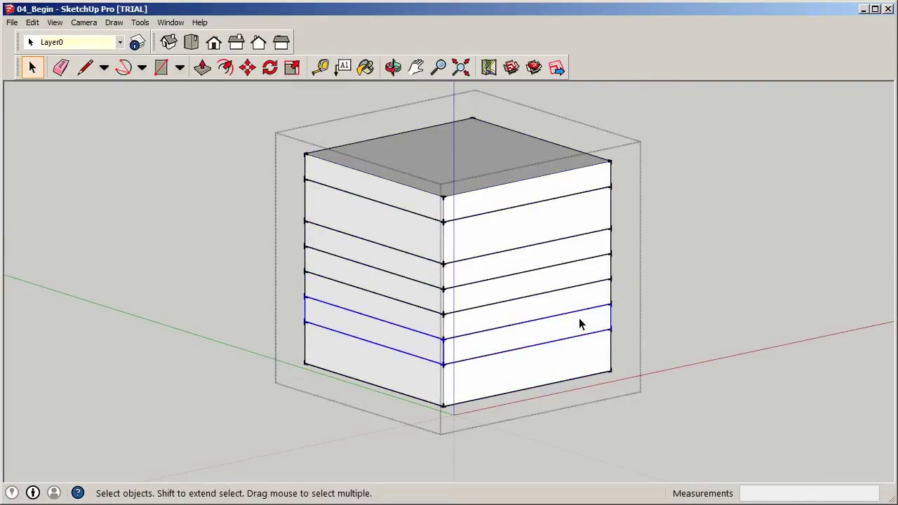
right_click(580, 324)
left_click(593, 322)
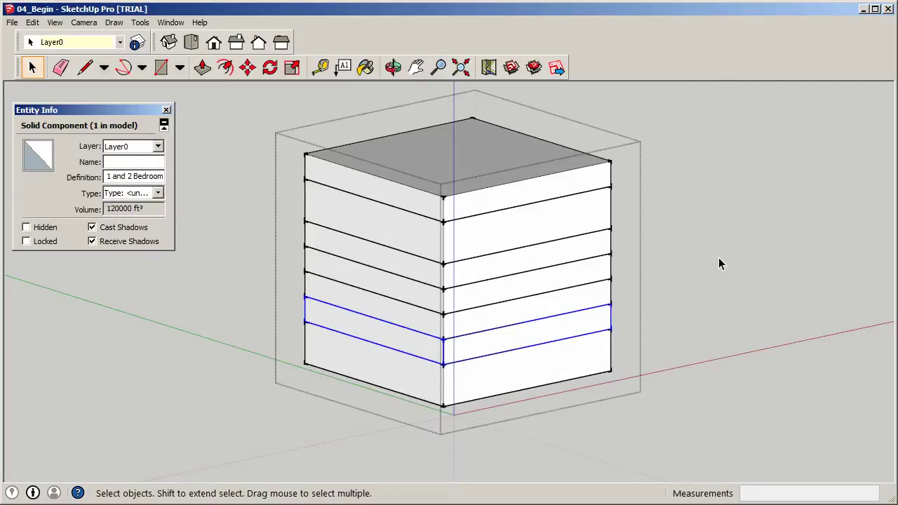
left_click(166, 111)
left_click(185, 133)
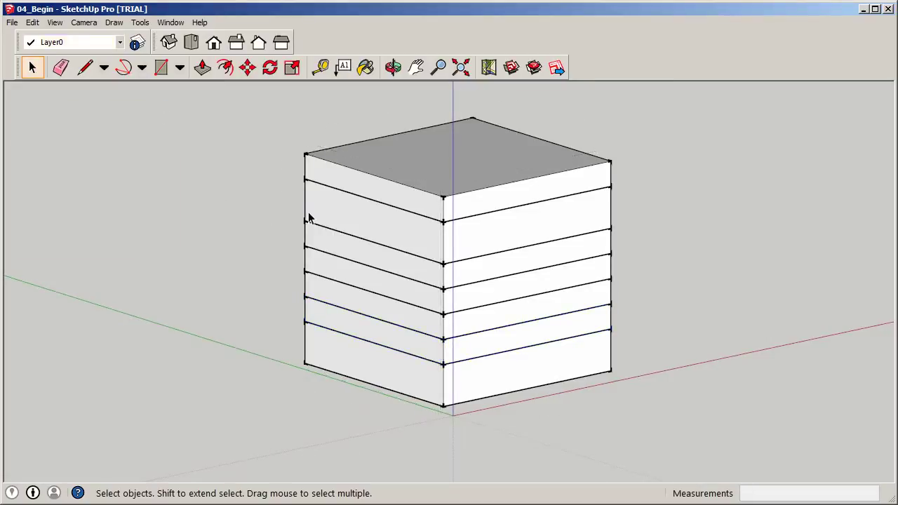
Inside the cube group, select all the floor bands above the ground floor together
scroll(307, 218, "down", 2)
scroll(415, 215, "down", 3)
middle_click_drag(421, 255, 358, 291)
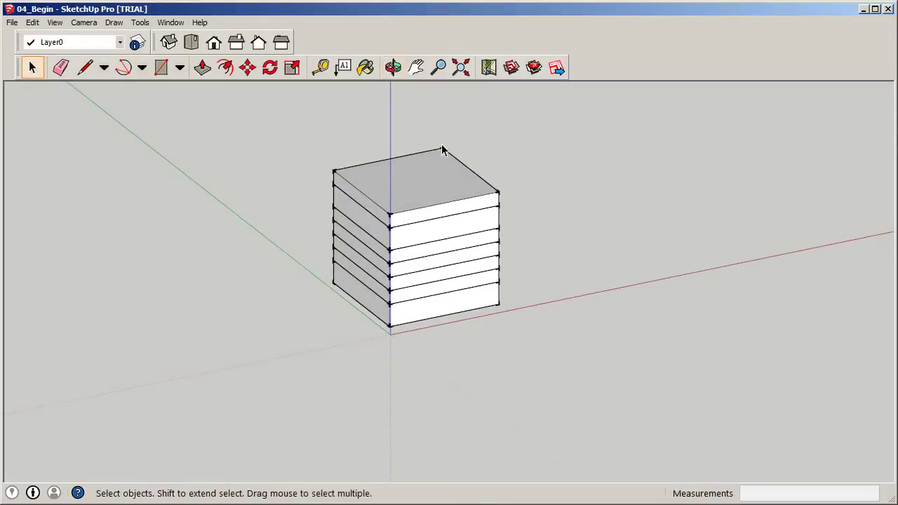
scroll(442, 282, "up", 2)
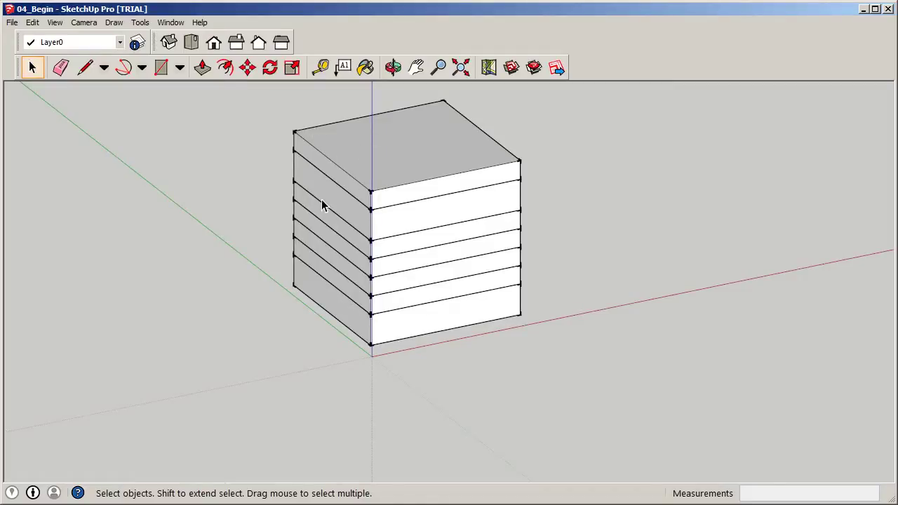
scroll(281, 261, "down", 3)
middle_click_drag(365, 248, 424, 308)
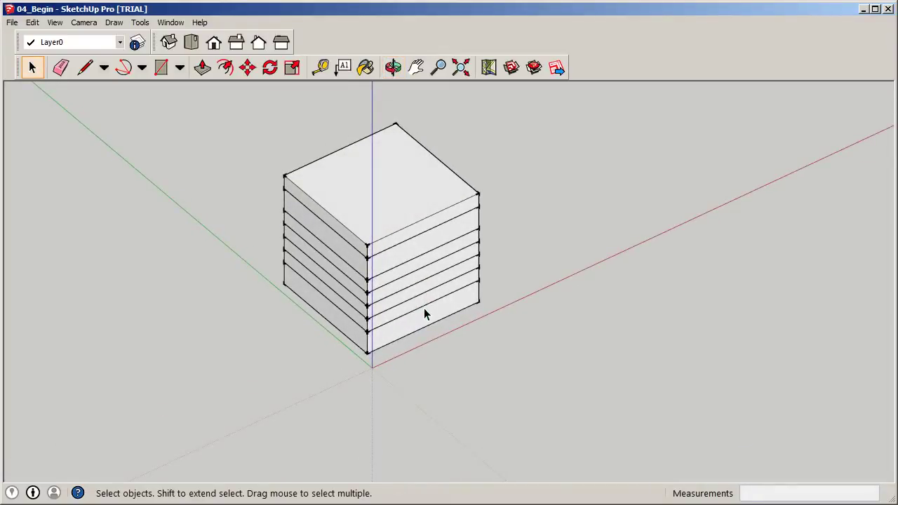
left_click(426, 309)
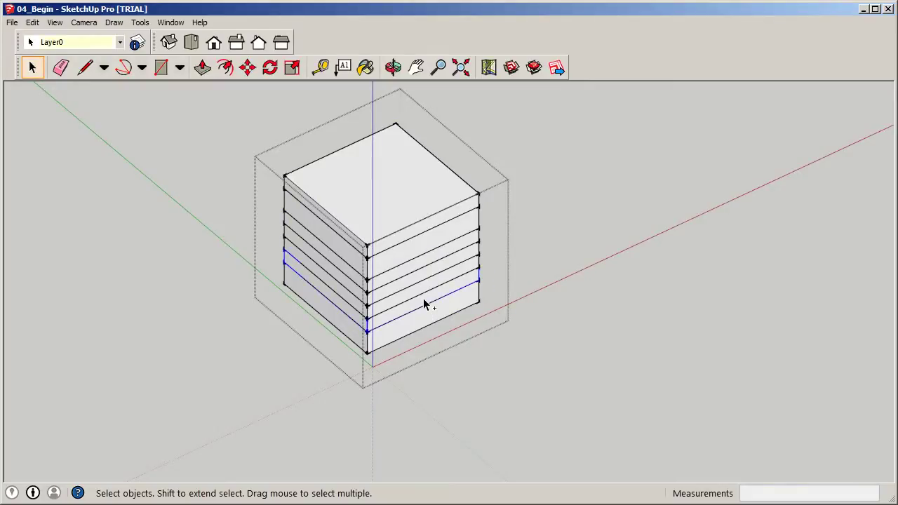
left_click(424, 293, "ctrl")
left_click(424, 283, "ctrl")
left_click(423, 278, "ctrl")
left_click(423, 270, "ctrl")
double_click(421, 223, "ctrl")
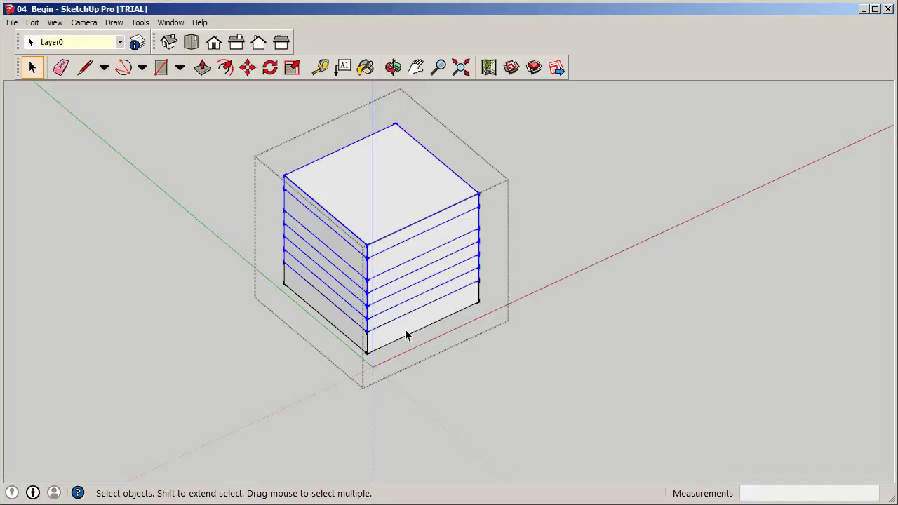
Draw a diagonal line about 141' 5" long across the cube's top face from corner to opposite corner
middle_click_drag(393, 203, 463, 240)
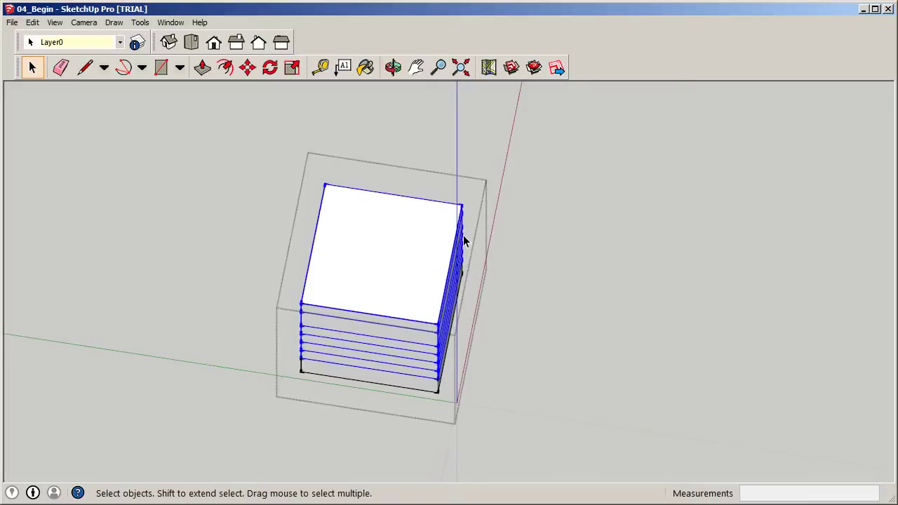
left_click(269, 67)
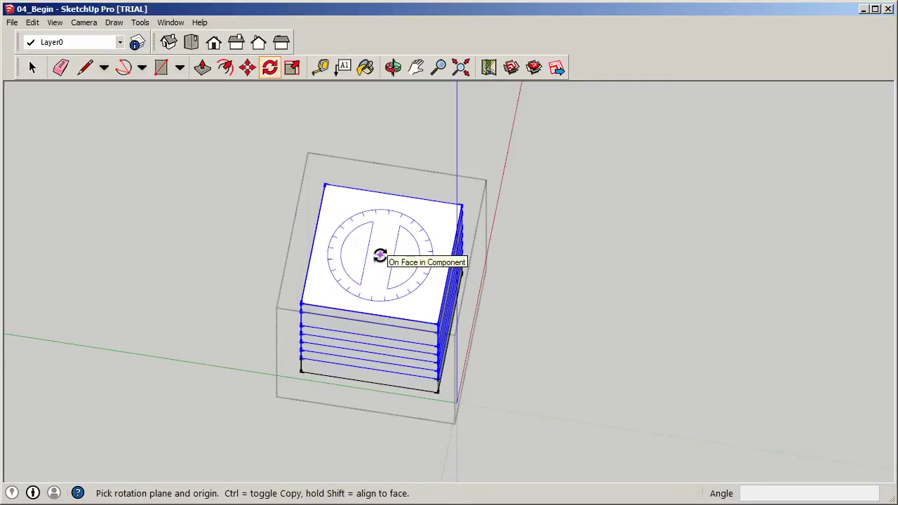
left_click(85, 66)
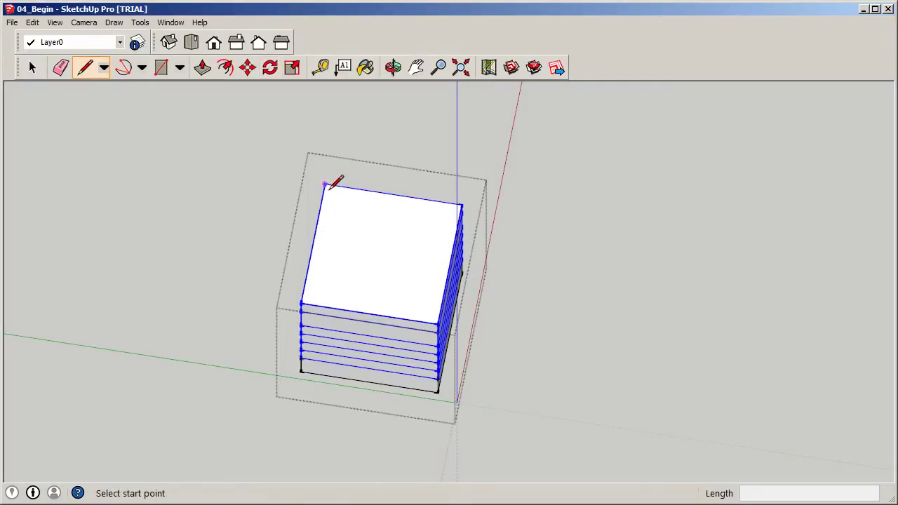
left_click(325, 185)
left_click(438, 323)
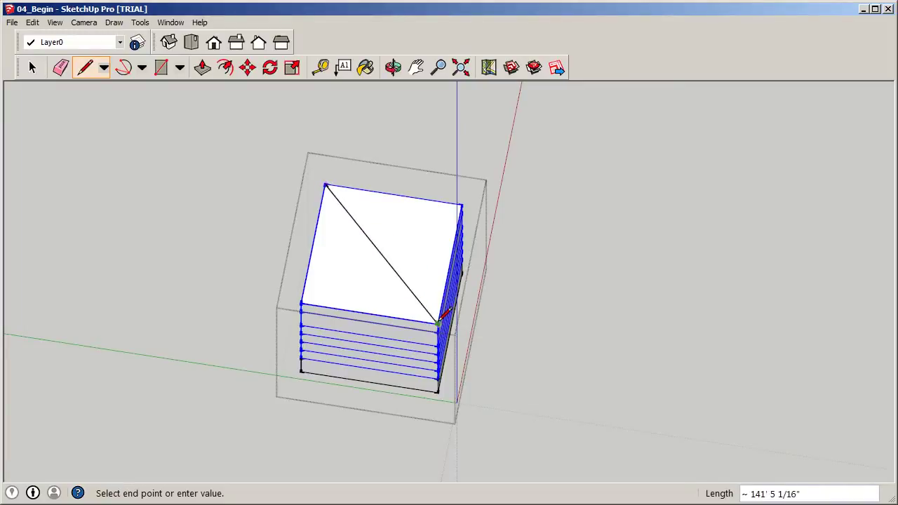
left_click(32, 67)
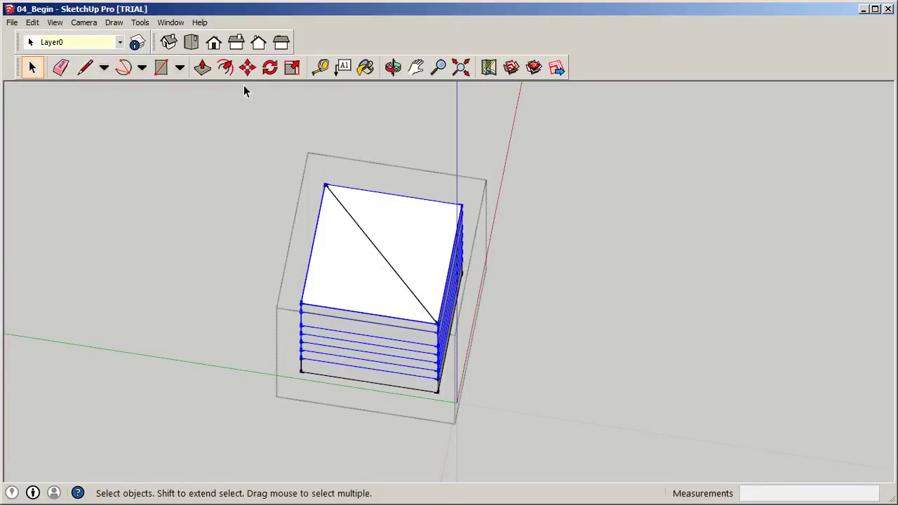
Rotate the selected upper bands 15 degrees about the midpoint of the diagonal on the top face, and leave the group
left_click(269, 67)
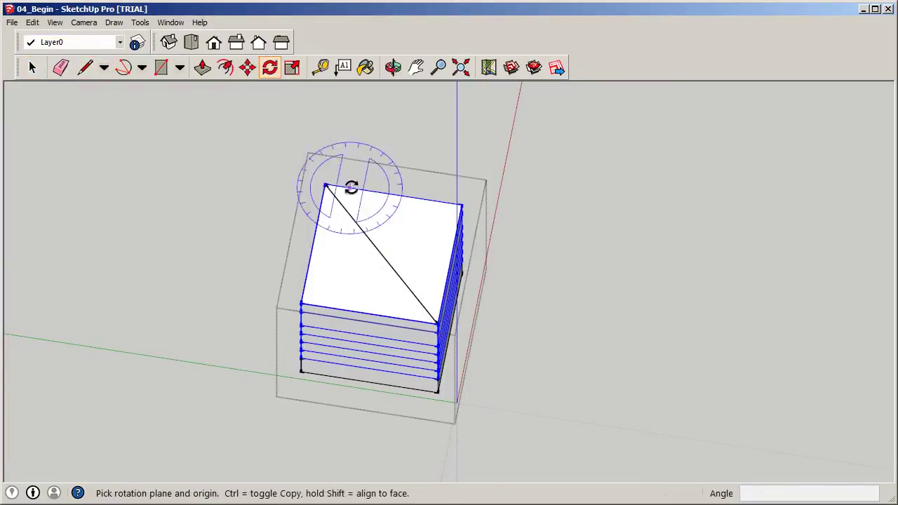
left_click(379, 254)
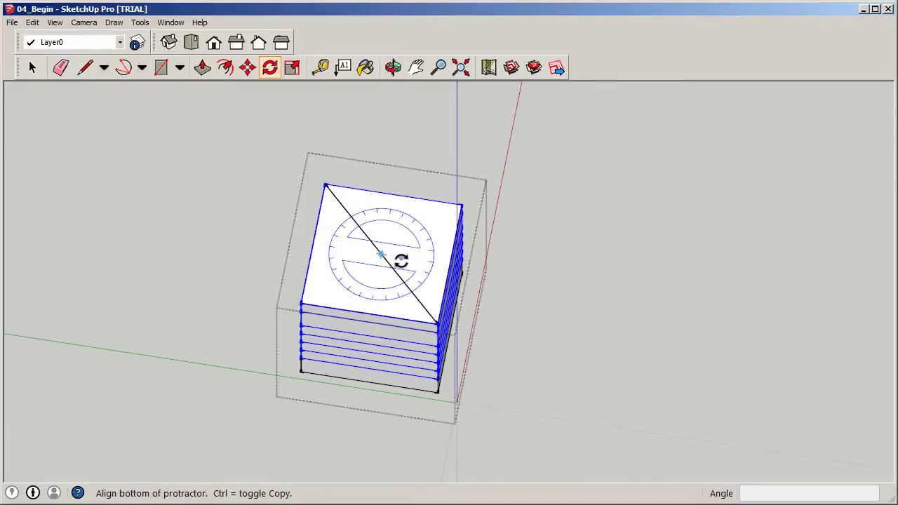
left_click(629, 307)
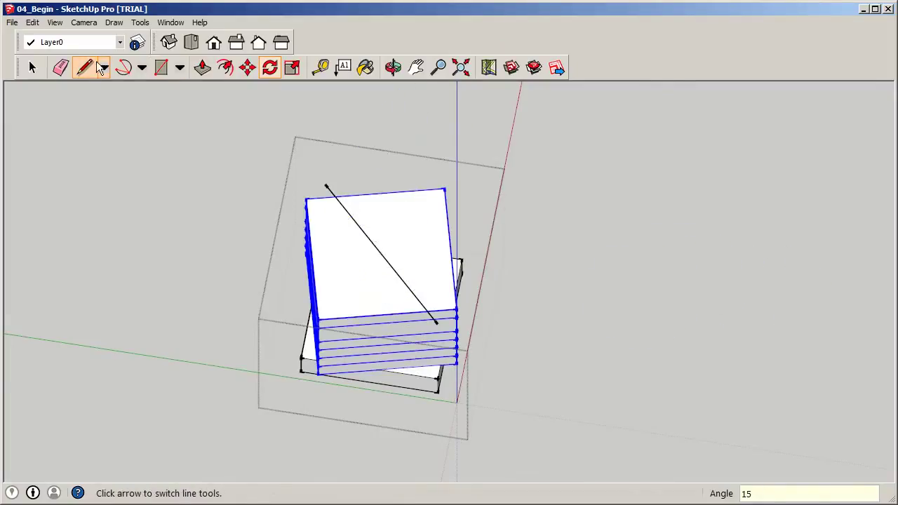
left_click(31, 66)
left_click(587, 341)
Inside the cube group, select the top five floor bands together, leaving out the lowest twisted band and the ground floor
middle_click_drag(587, 341, 518, 299)
scroll(425, 355, "up", 2)
scroll(351, 351, "down", 2)
middle_click_drag(320, 349, 353, 373)
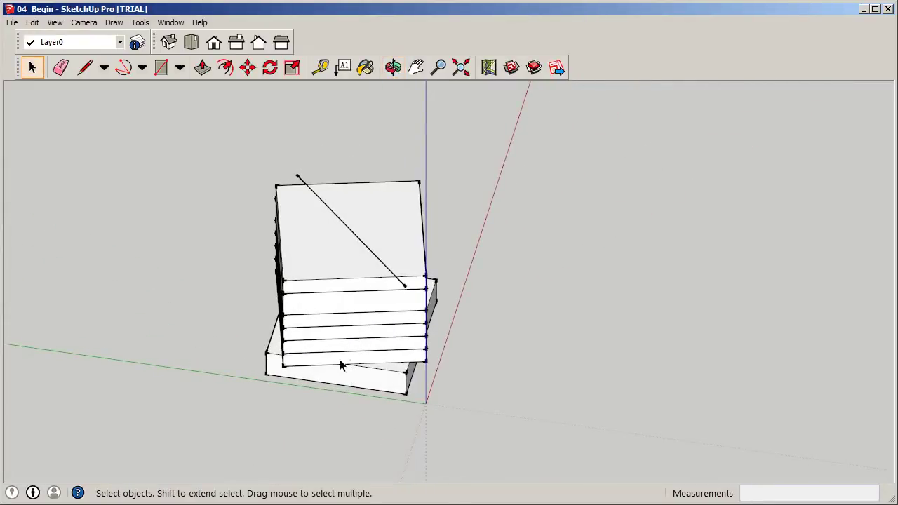
scroll(358, 343, "up", 2)
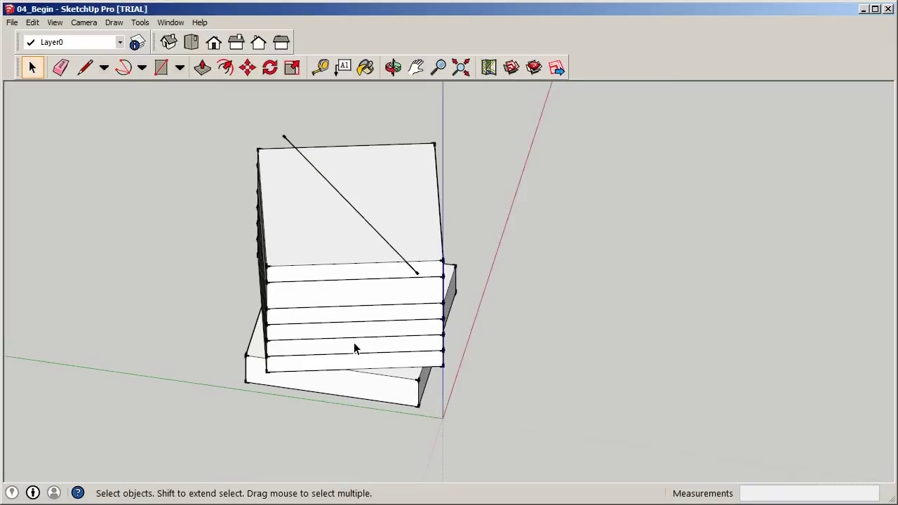
double_click(354, 345)
left_click(354, 344)
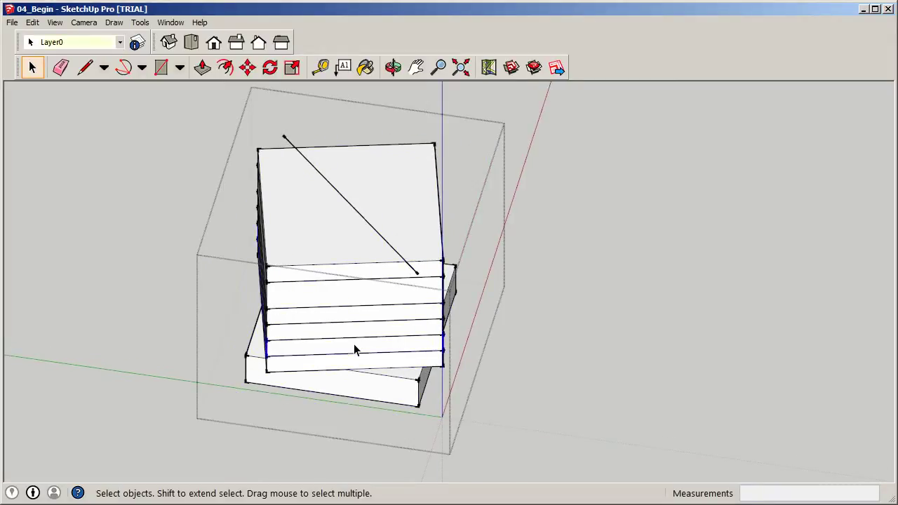
left_click(354, 336, "ctrl")
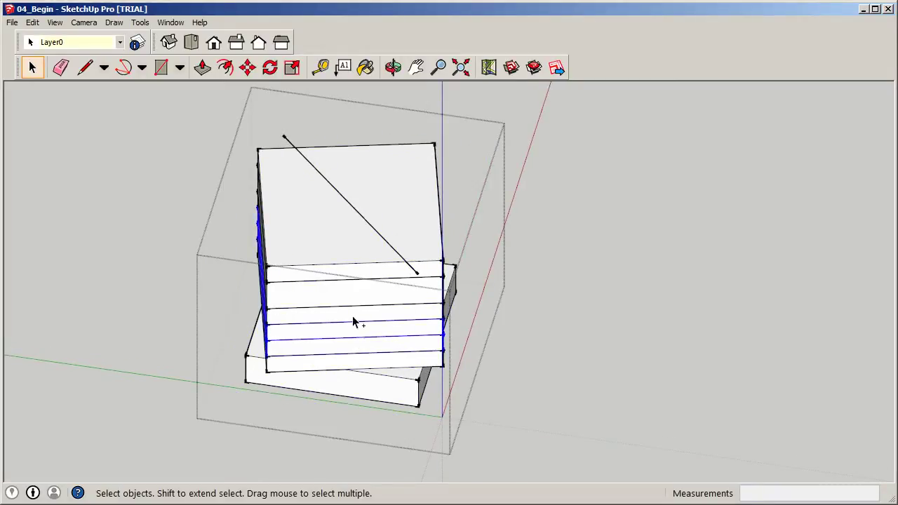
left_click(353, 314, "ctrl")
left_click(372, 274, "ctrl")
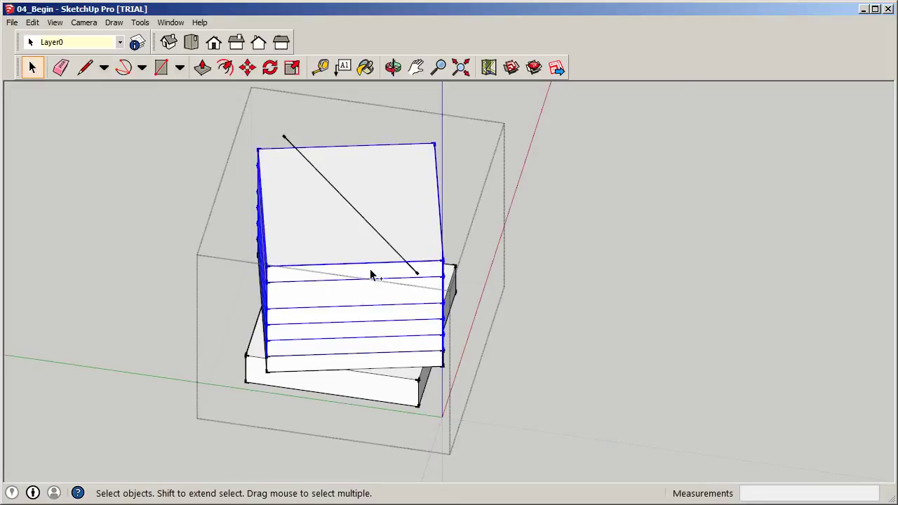
Rotate the selected top five bands 15 degrees about the midpoint of the diagonal line on the top face
left_click(269, 67)
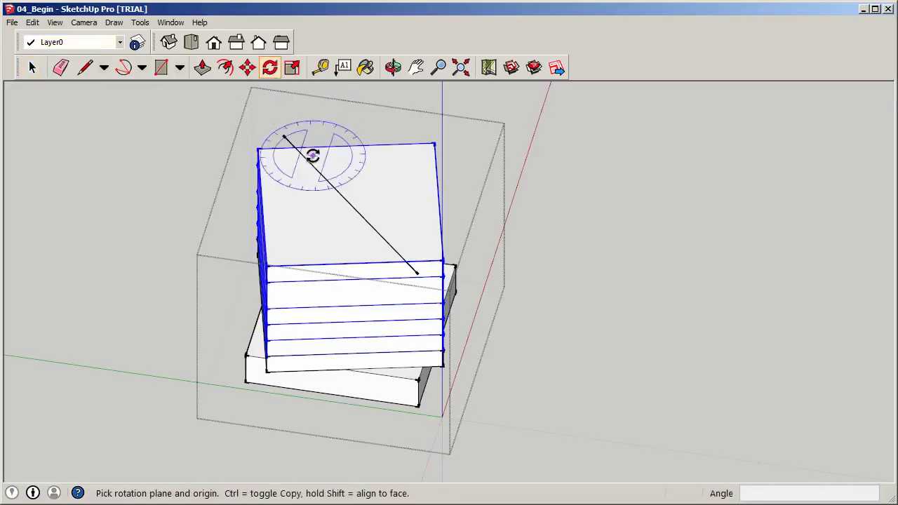
left_click(349, 204)
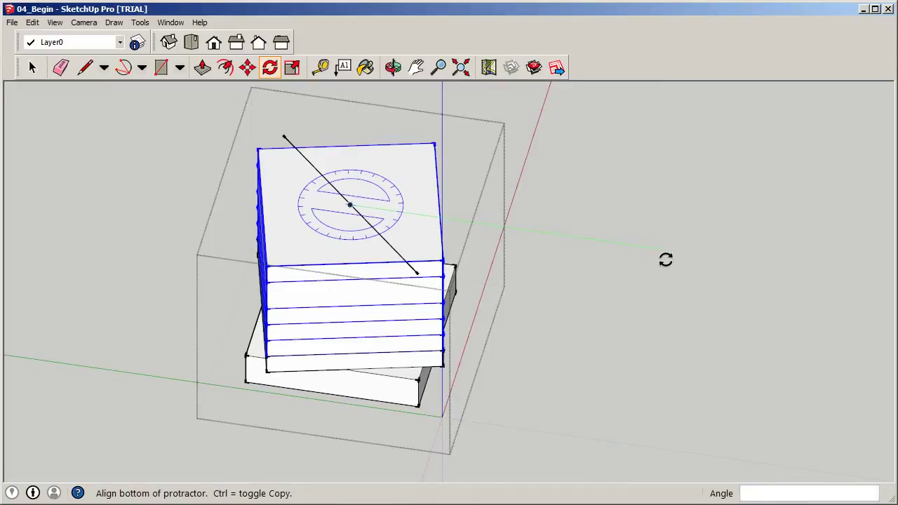
left_click(666, 260)
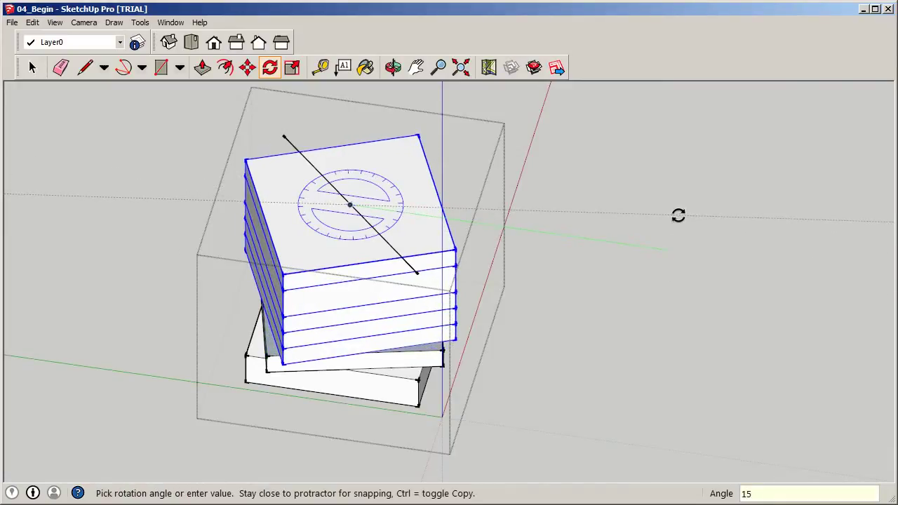
key("Return")
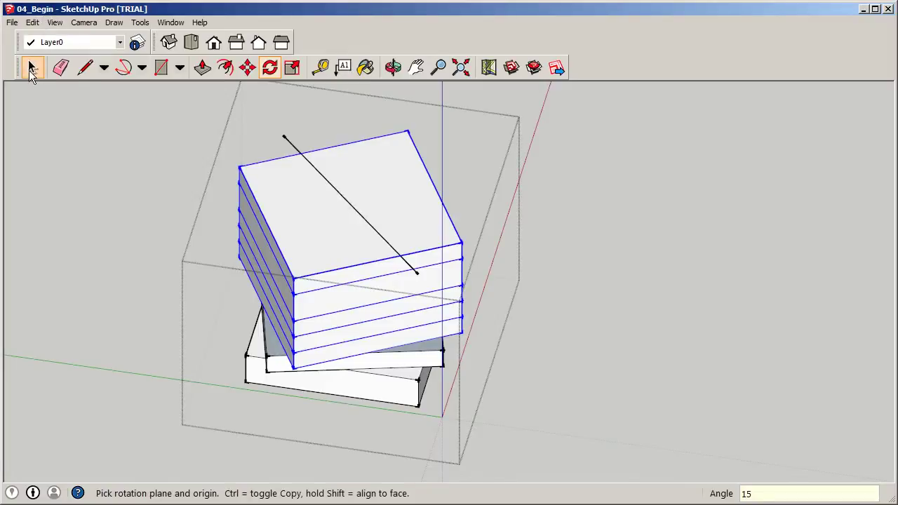
Select the top four floor bands and rotate them 15 degrees about the midpoint of the diagonal line
left_click(30, 68)
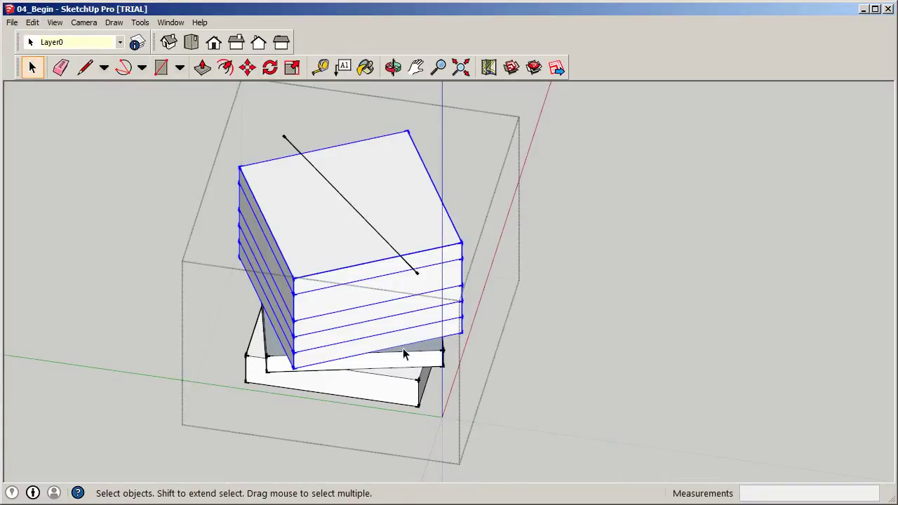
left_click(363, 334)
left_click(349, 281, "ctrl")
left_click(350, 273, "ctrl")
left_click(270, 67)
left_click(350, 205)
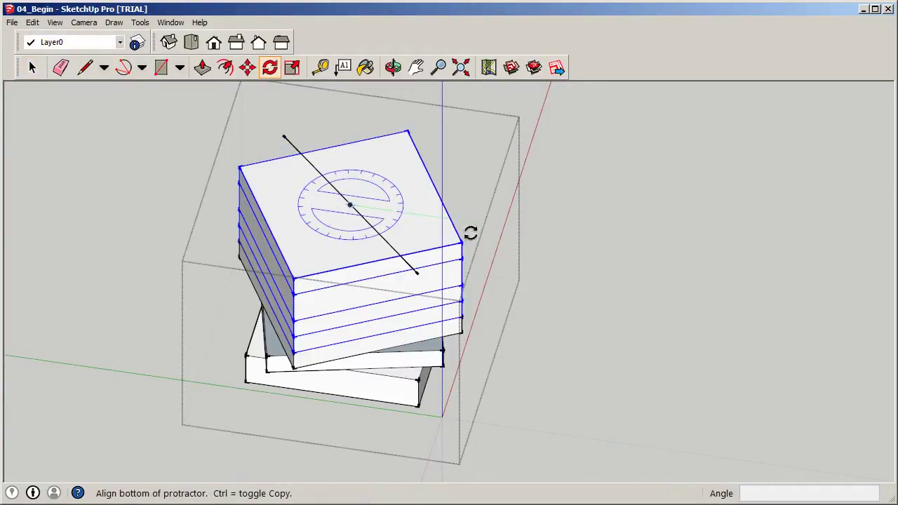
left_click(695, 265)
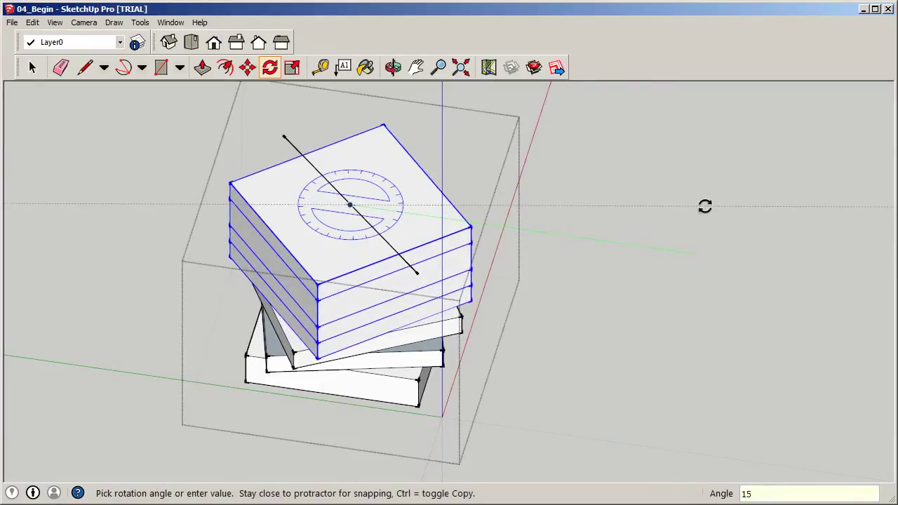
key("Return")
Select the top three floor bands and rotate them 15 degrees about the midpoint of the diagonal line
left_click(32, 67)
left_click(365, 325)
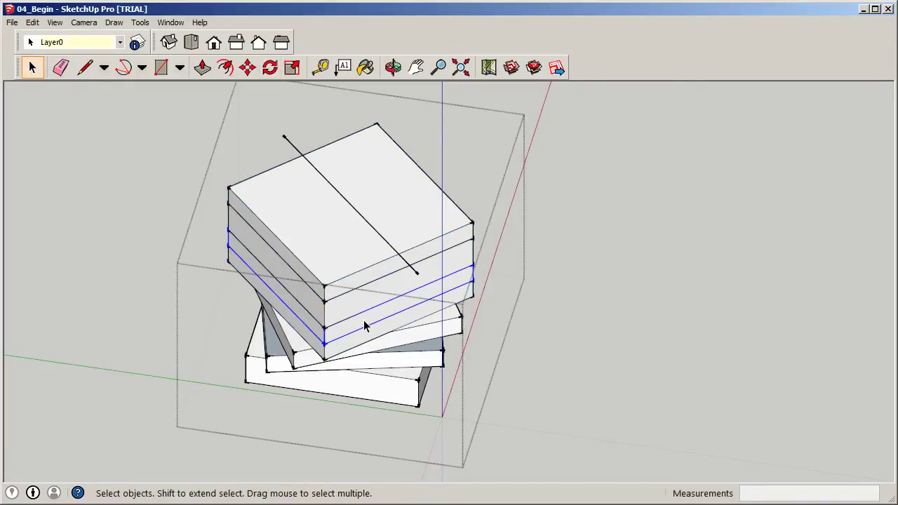
left_click(358, 307, "shift")
left_click(375, 279, "shift")
left_click(270, 67)
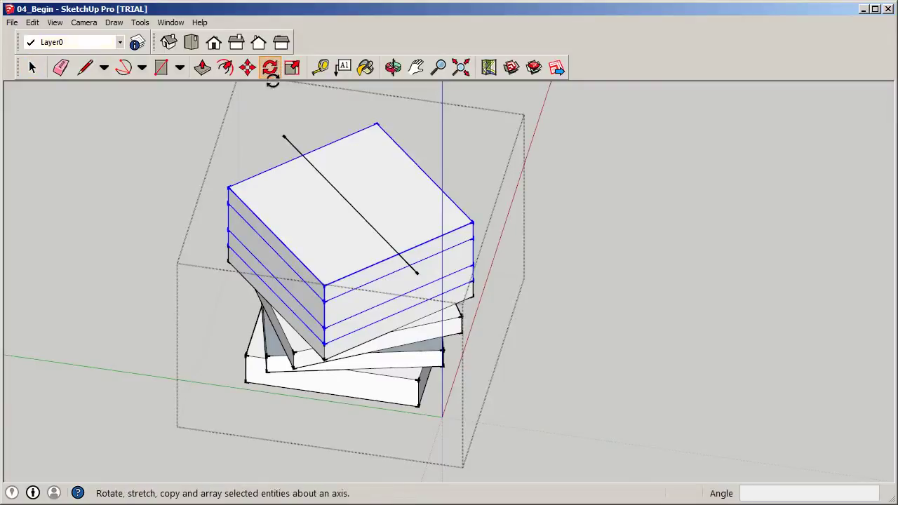
left_click(351, 204)
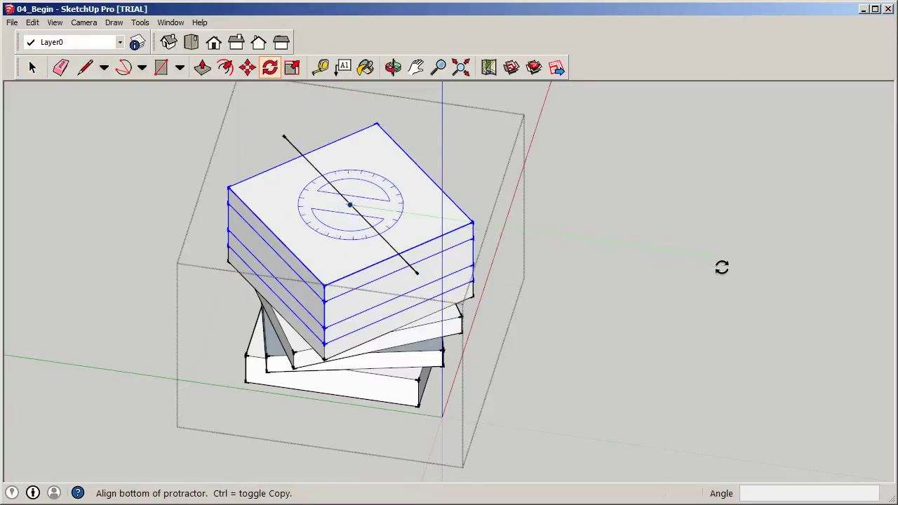
left_click(722, 265)
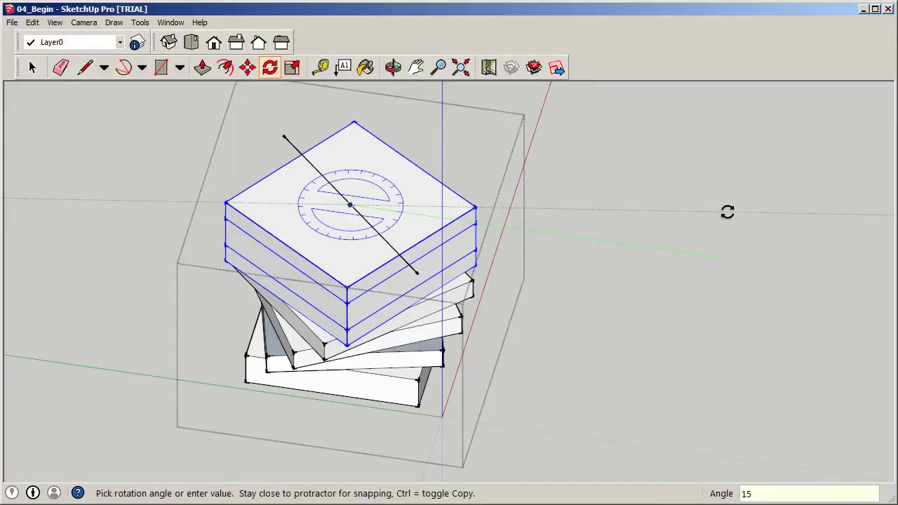
type("15")
key("Return")
Select the top two floor bands and rotate them 15 degrees about the midpoint of the diagonal line
left_click(32, 67)
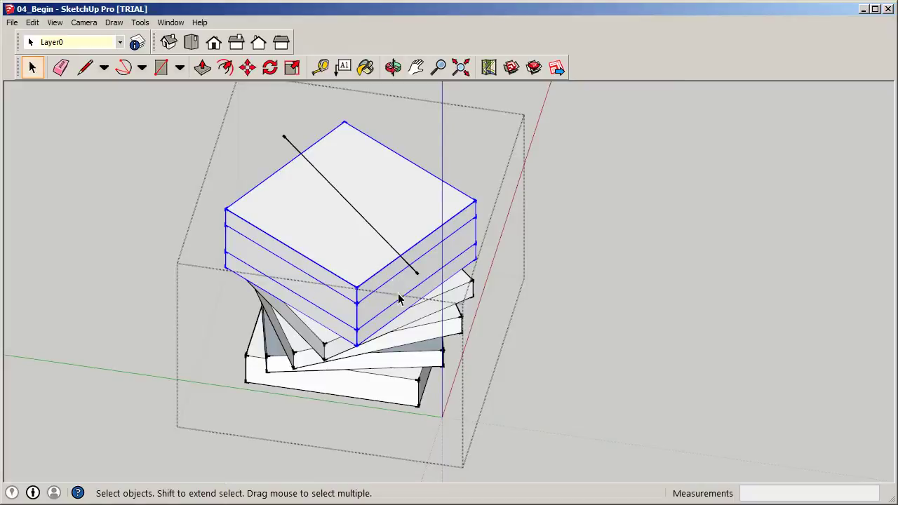
left_click(394, 295, "shift")
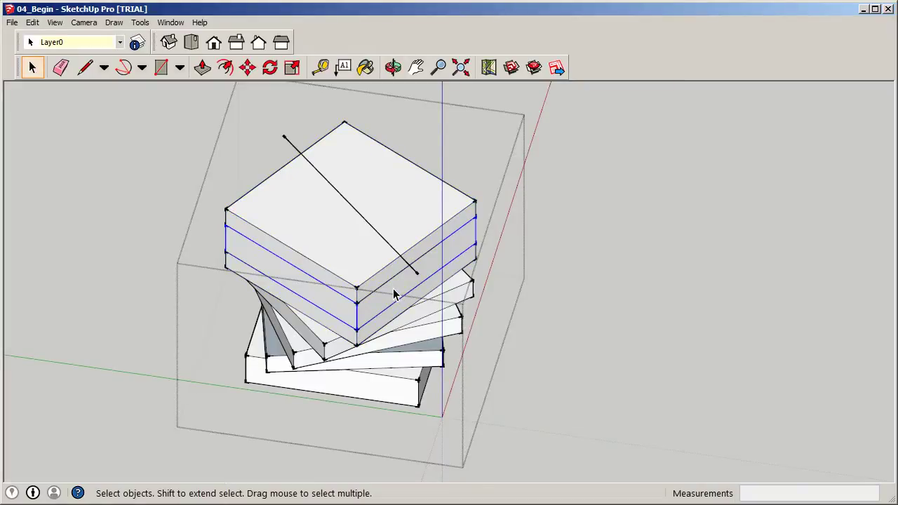
left_click(391, 276, "shift")
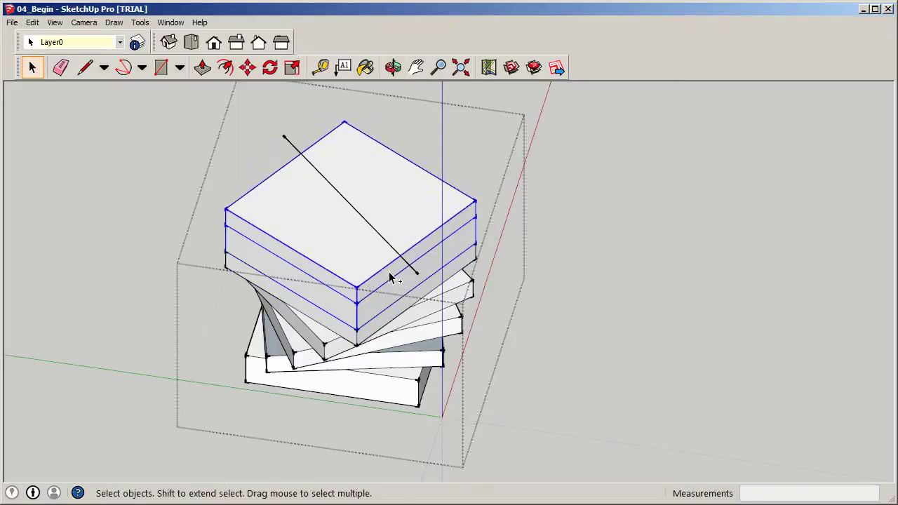
left_click(270, 66)
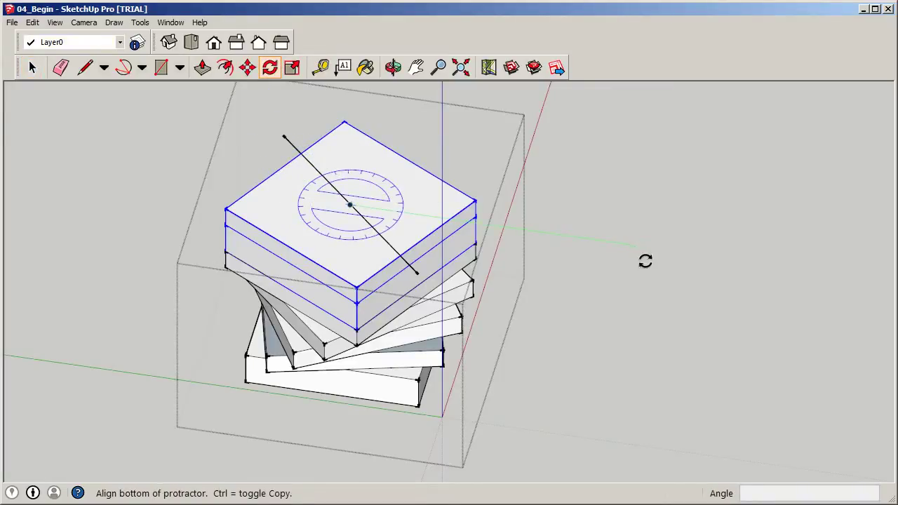
left_click(644, 259)
key("Return")
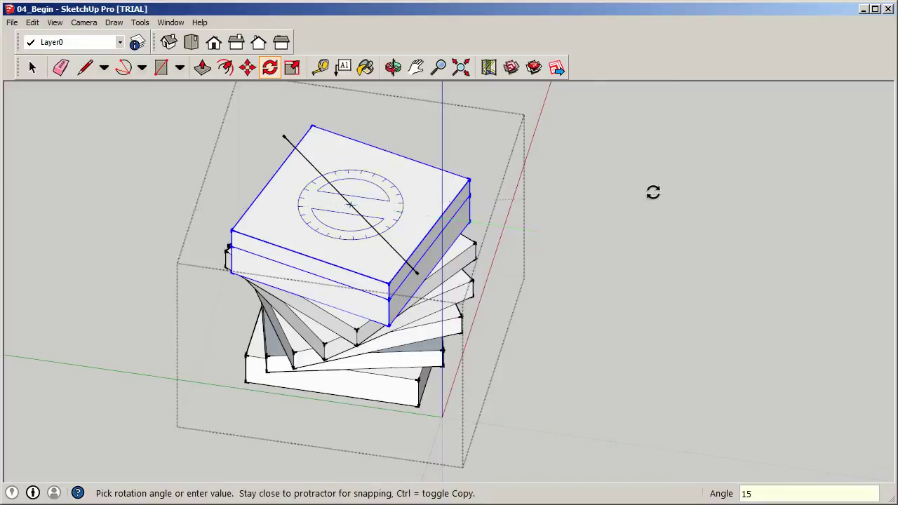
Erase the diagonal line from the top face and leave the cube group
left_click(32, 67)
left_click(339, 194)
right_click(339, 194)
left_click(370, 204)
scroll(309, 255, "down", 2)
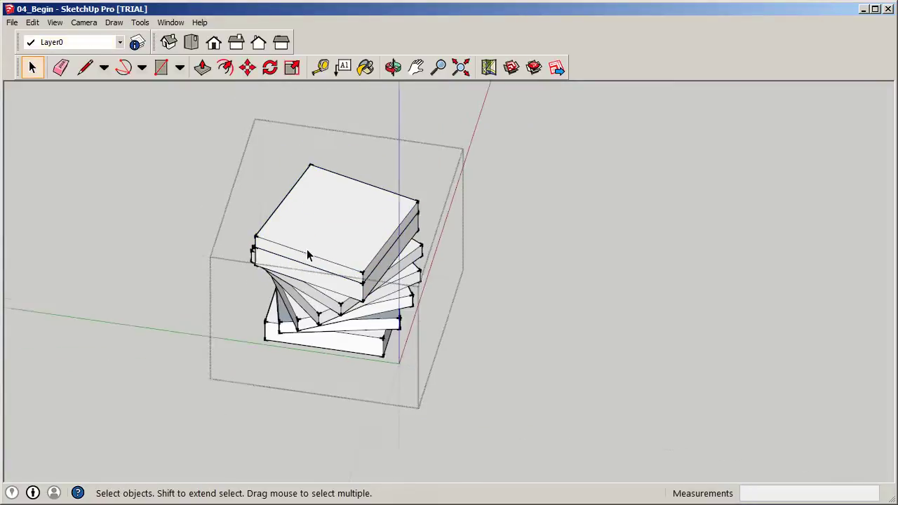
scroll(309, 255, "down", 2)
Examine the twisted stack of floors from several sides, including the overhangs between neighbouring bands
middle_click_drag(556, 353, 180, 286)
scroll(482, 215, "up", 2)
middle_click_drag(159, 241, 646, 234)
scroll(461, 344, "up", 2)
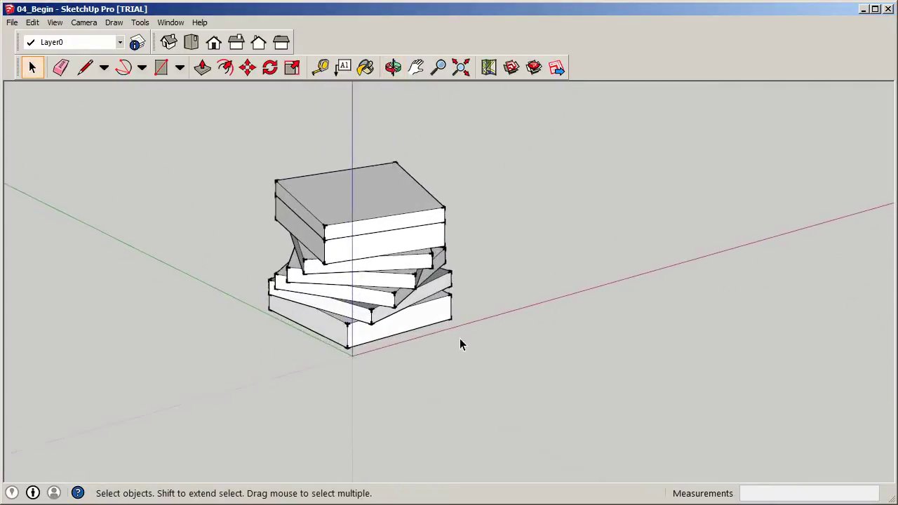
scroll(356, 274, "up", 3)
middle_click_drag(356, 274, 424, 254)
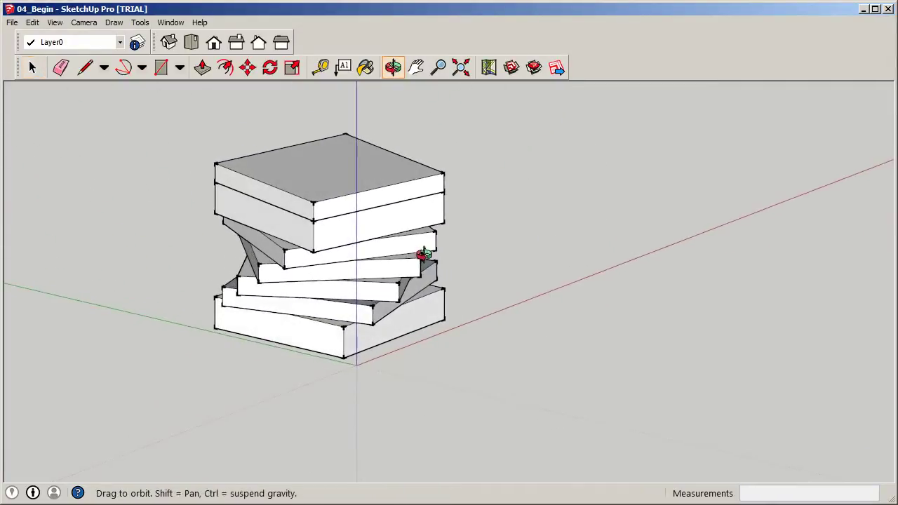
scroll(425, 256, "up", 2)
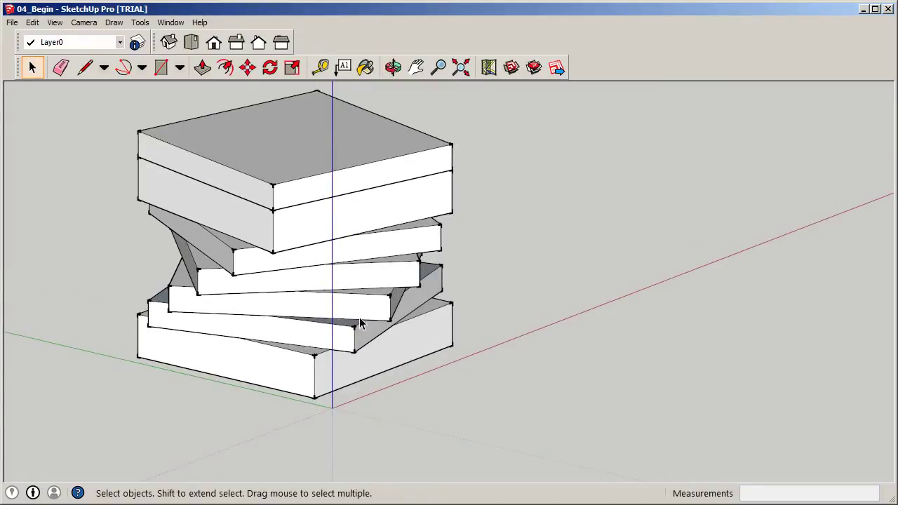
scroll(353, 351, "up", 2)
scroll(238, 316, "down", 1)
middle_click_drag(233, 321, 265, 291)
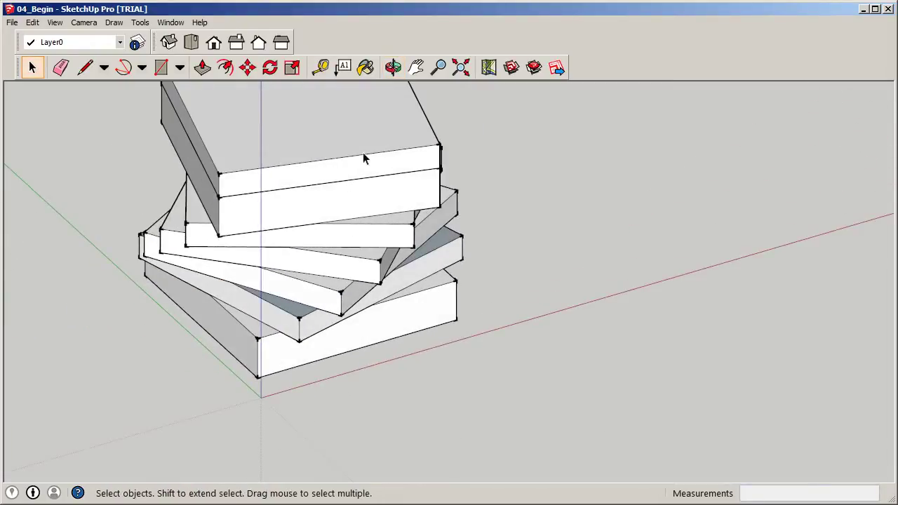
scroll(378, 256, "up", 2)
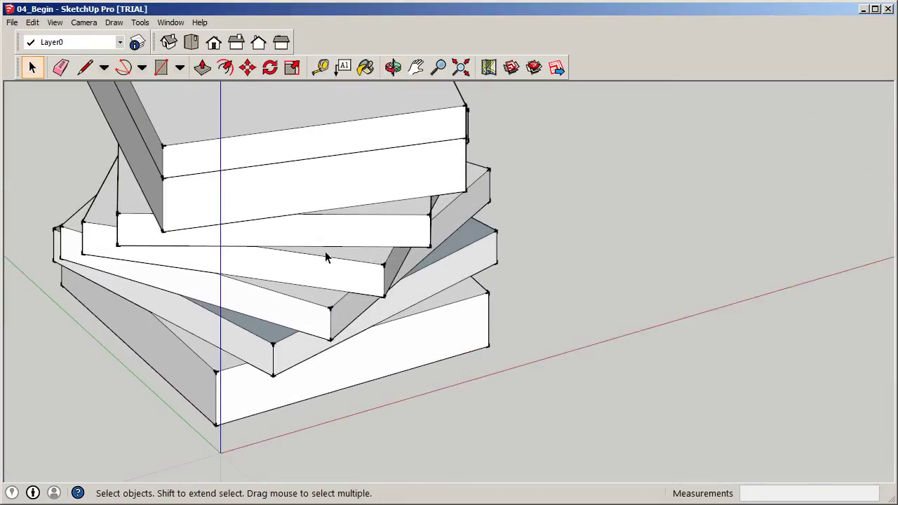
scroll(461, 400, "down", 3)
middle_click_drag(461, 400, 446, 254)
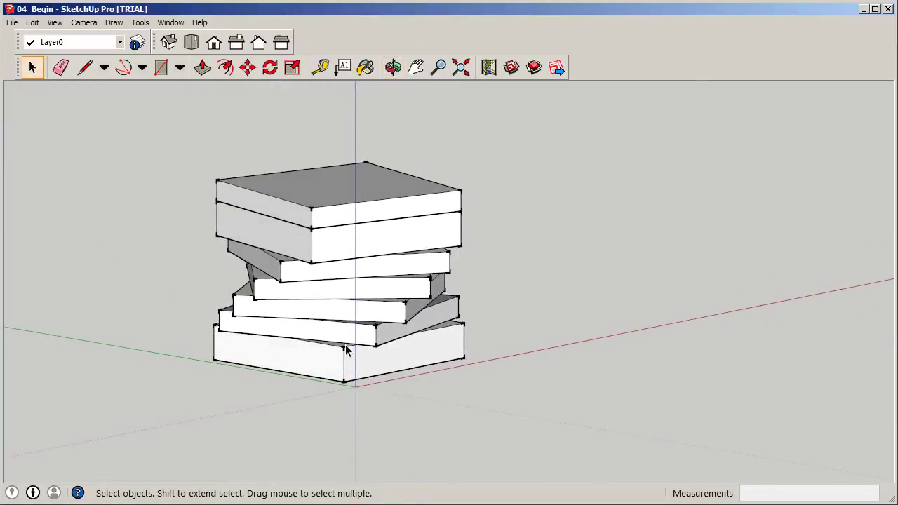
middle_click_drag(262, 299, 353, 268)
scroll(353, 267, "up", 2)
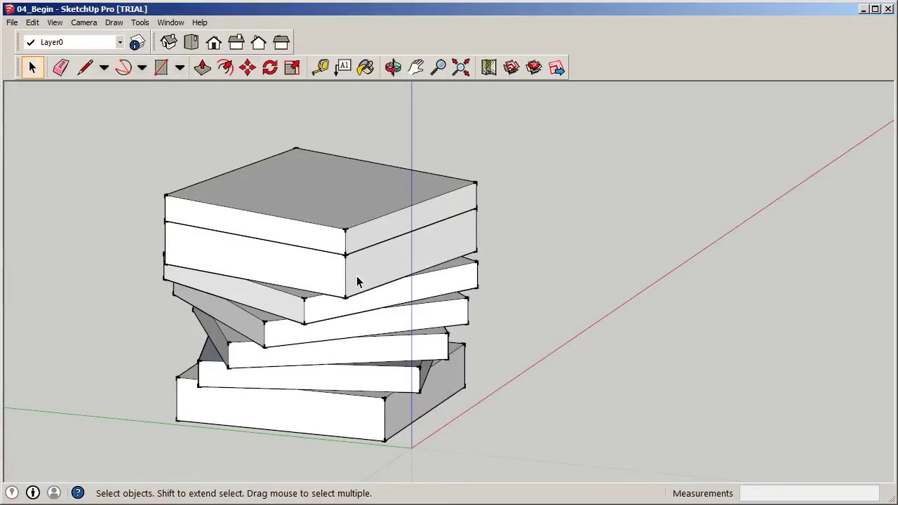
scroll(357, 281, "down", 3)
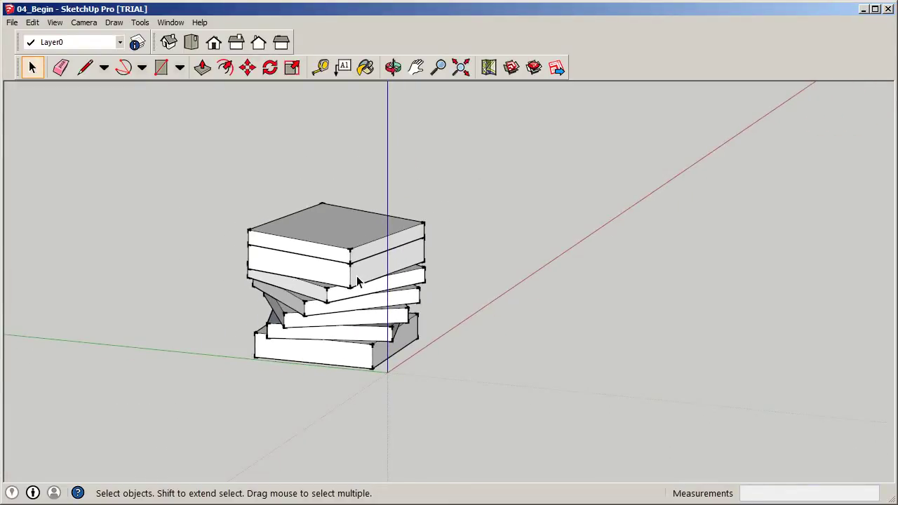
scroll(272, 283, "up", 2)
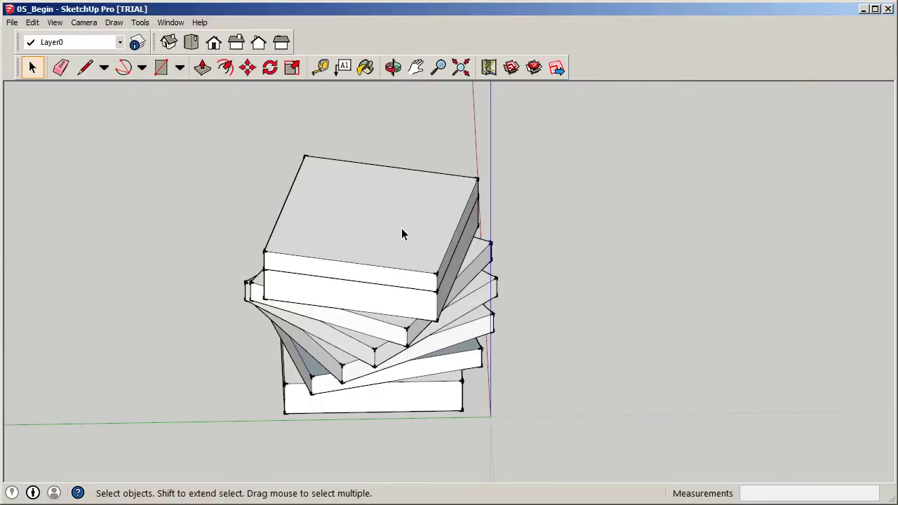
Inspect the twisted floor bands from all around, both from outside and with the cube group open for editing
middle_click_drag(401, 228, 432, 243)
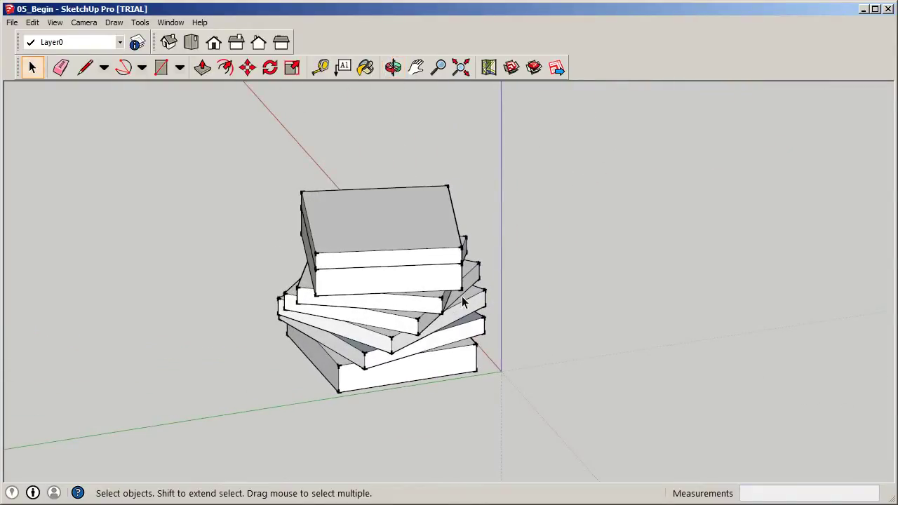
scroll(544, 234, "down", 1)
middle_click_drag(540, 227, 260, 198)
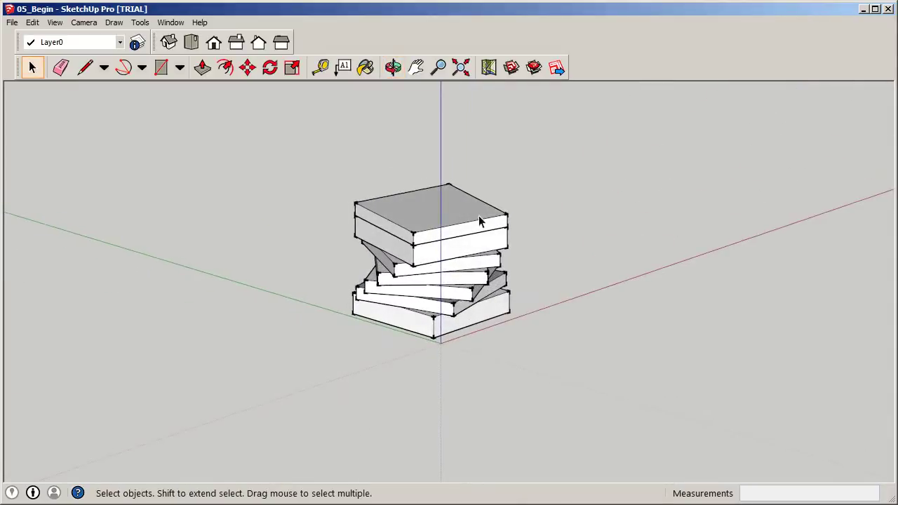
scroll(445, 219, "up", 3)
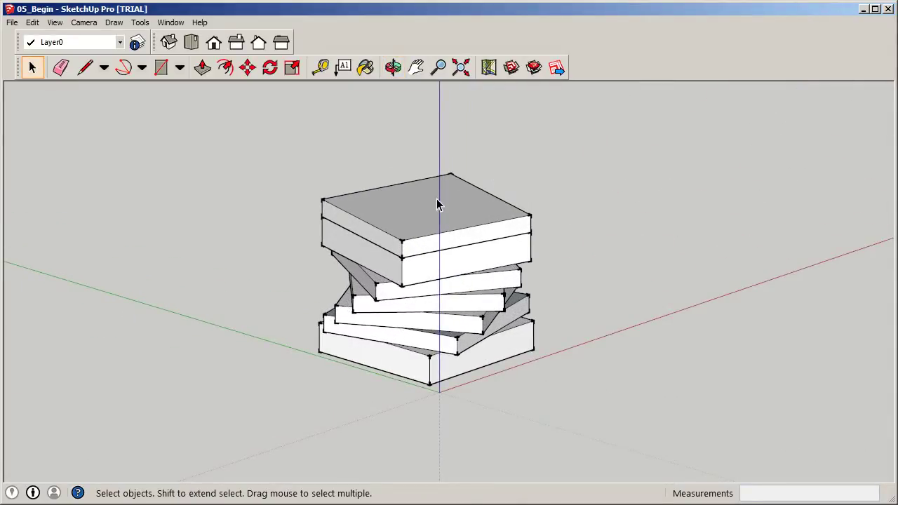
double_click(425, 274)
scroll(423, 366, "up", 2)
scroll(423, 369, "down", 1)
middle_click_drag(424, 369, 538, 347)
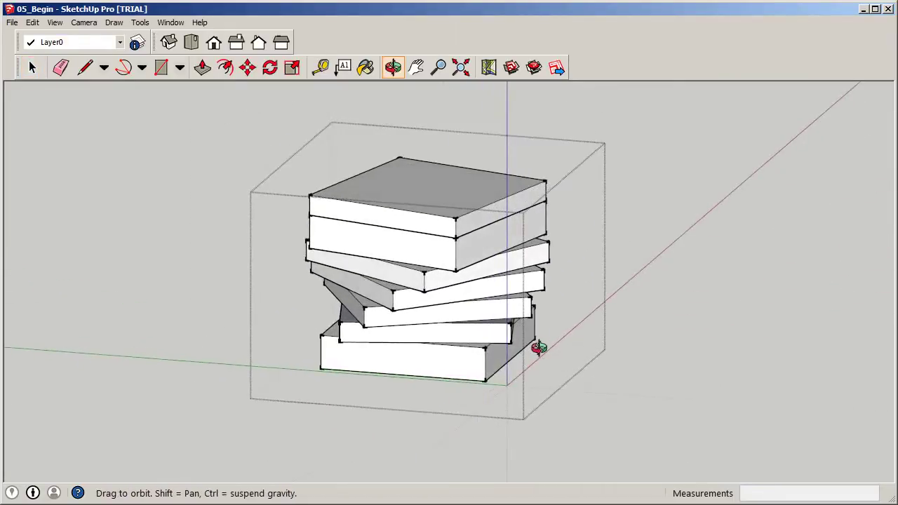
middle_click_drag(361, 363, 388, 358)
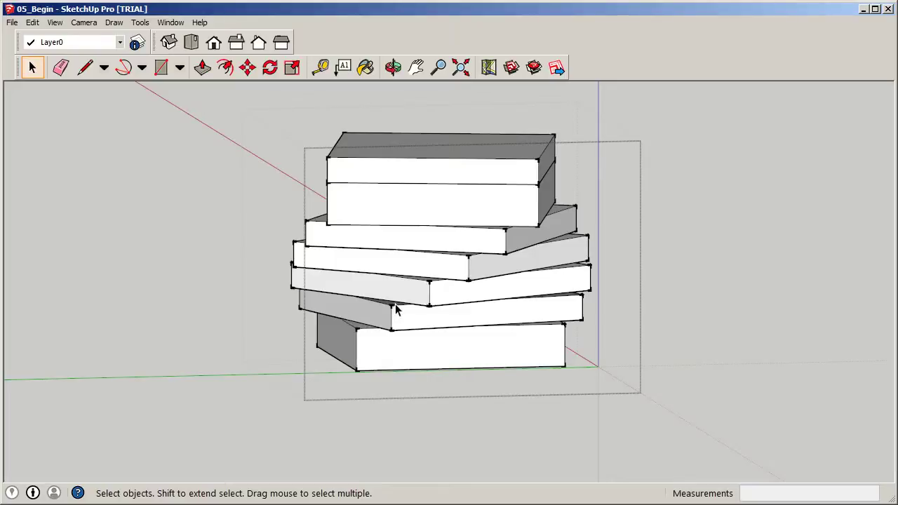
left_click(649, 333)
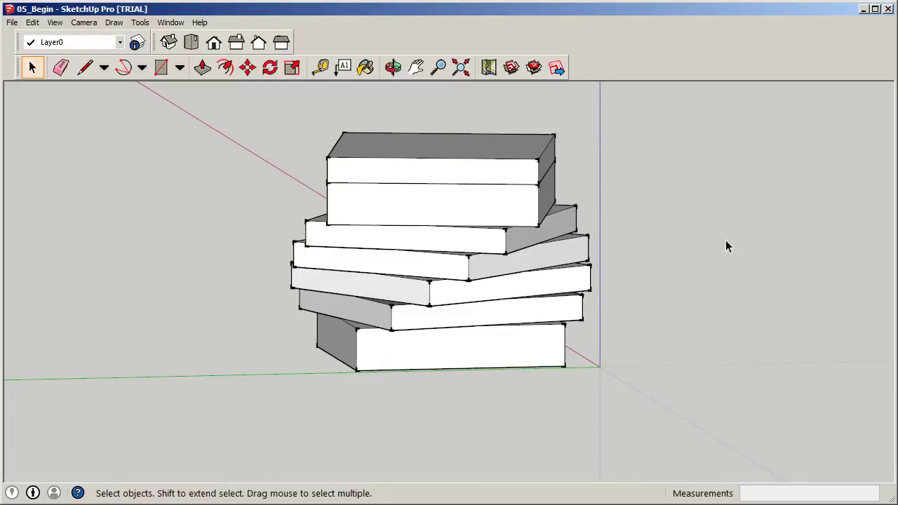
Open the cube group and the bottom floor band nested inside it for editing
left_click(384, 364)
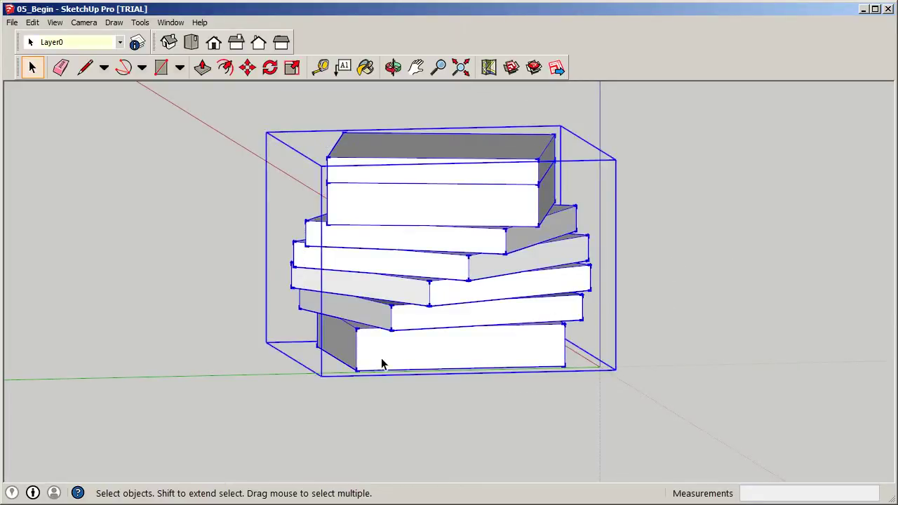
double_click(404, 366)
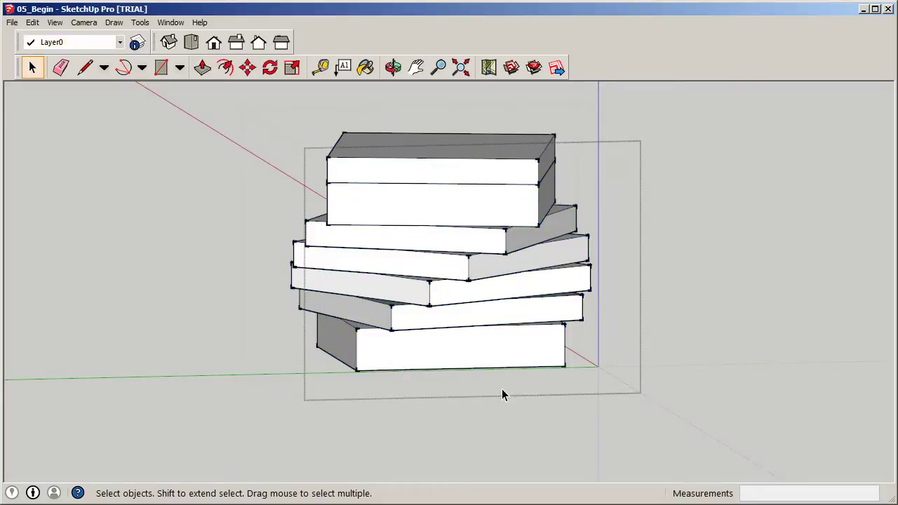
scroll(392, 351, "up", 4)
scroll(468, 354, "up", 1)
left_click(464, 366)
double_click(404, 351)
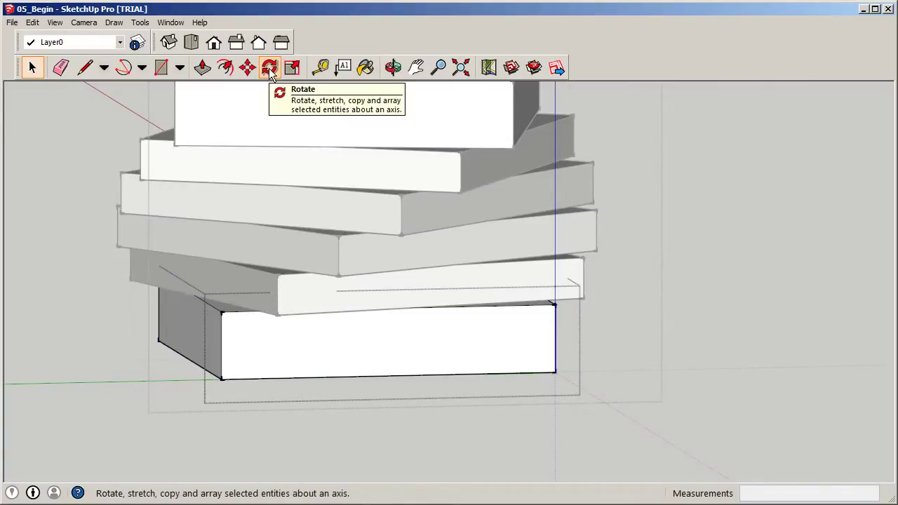
Offset the outline of the bottom floor band's front face inward by 1'
left_click(231, 69)
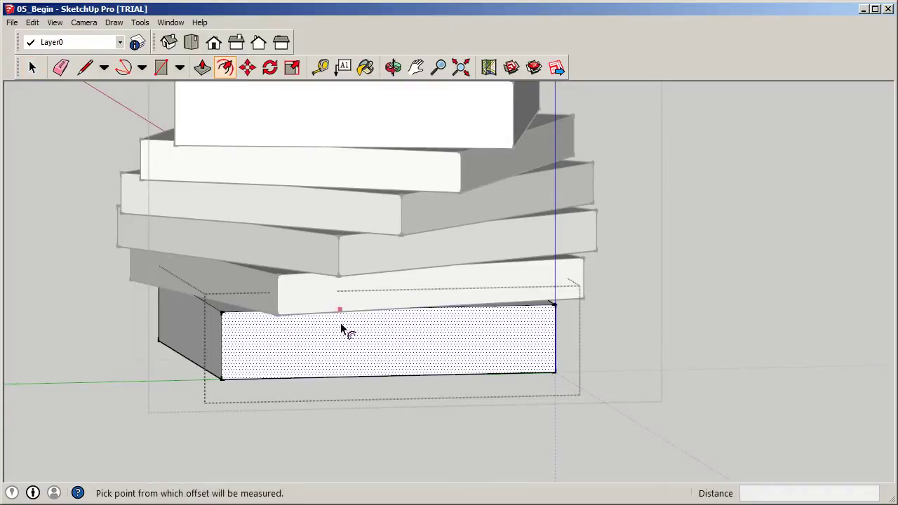
left_click(400, 377)
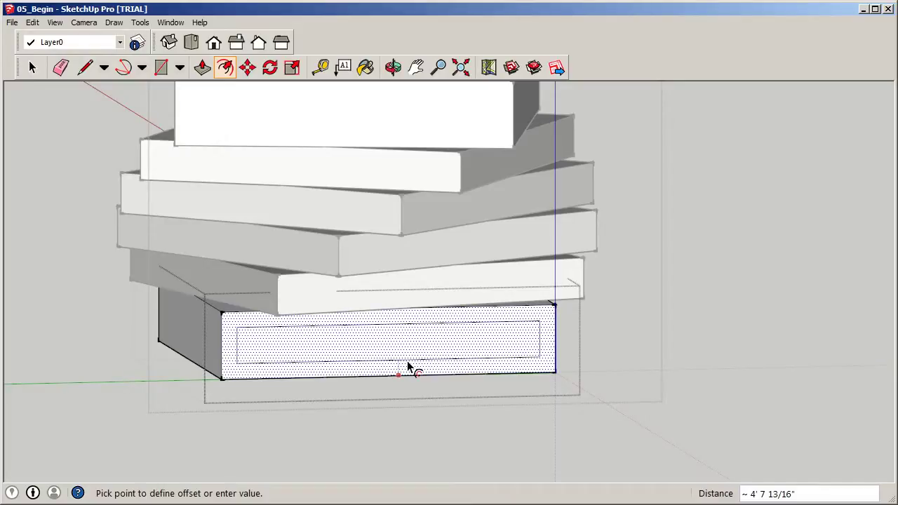
type("1")
key("Return")
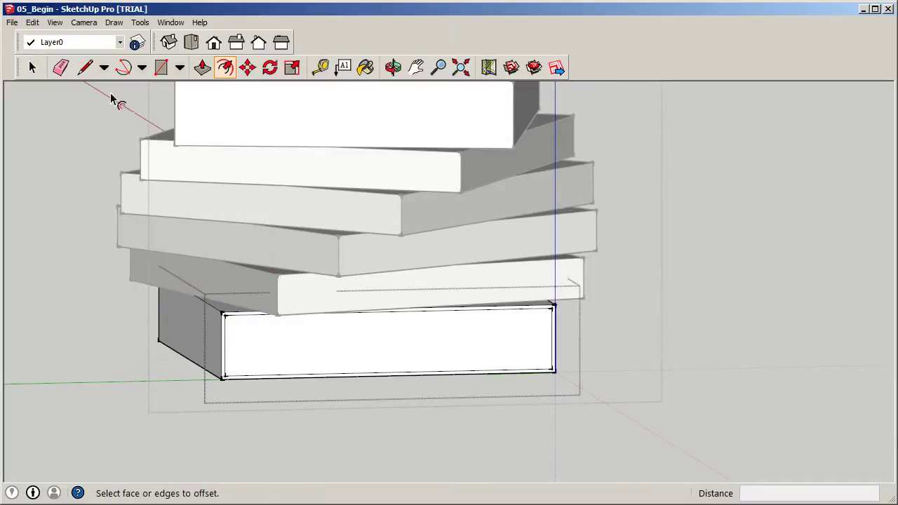
Place a guide point 10' from the upper-left corner of the offset rectangle, along its top edge
left_click(320, 67)
scroll(238, 337, "up", 3)
middle_click_drag(232, 328, 246, 315)
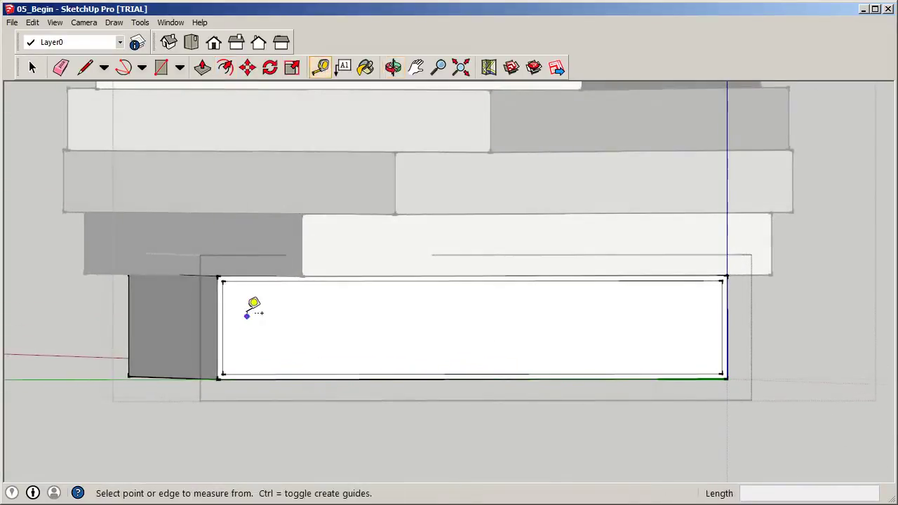
left_click(223, 282)
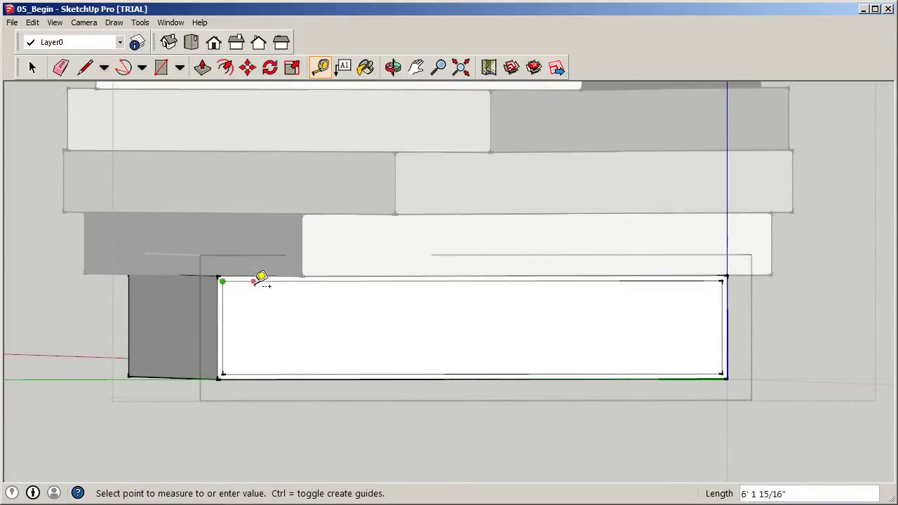
middle_click_drag(283, 276, 307, 296)
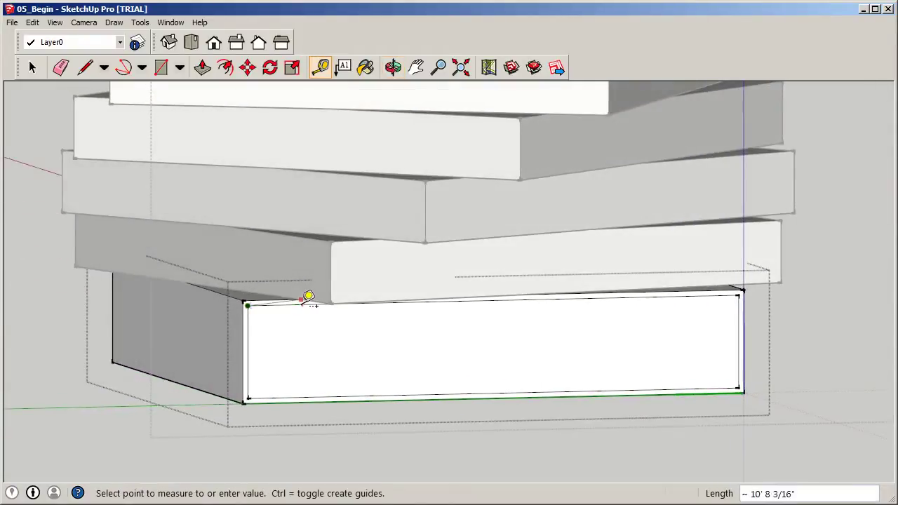
type("10")
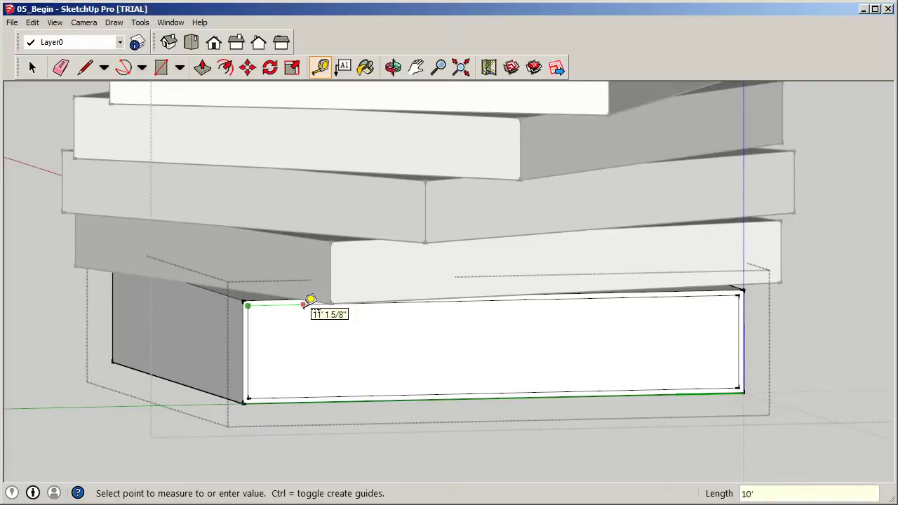
key("Return")
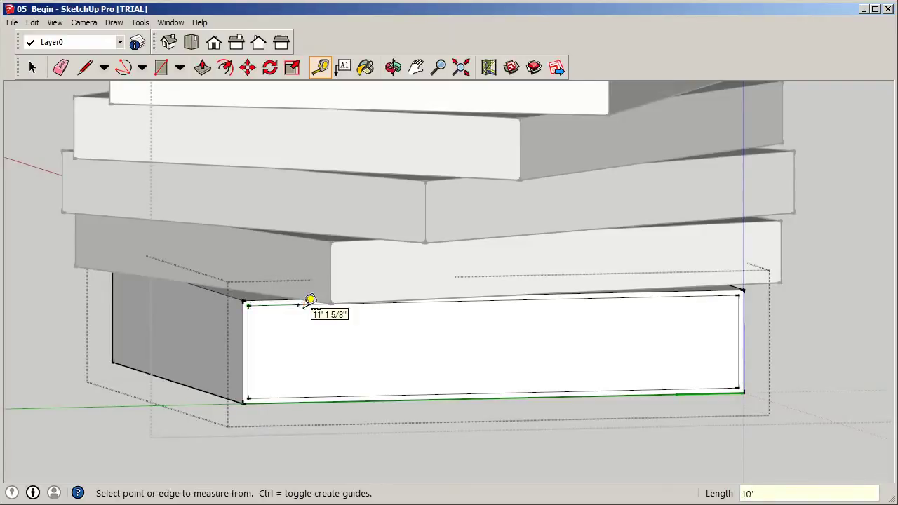
Place a second guide point 1' beyond the first one along the same top edge
scroll(307, 300, "up", 3)
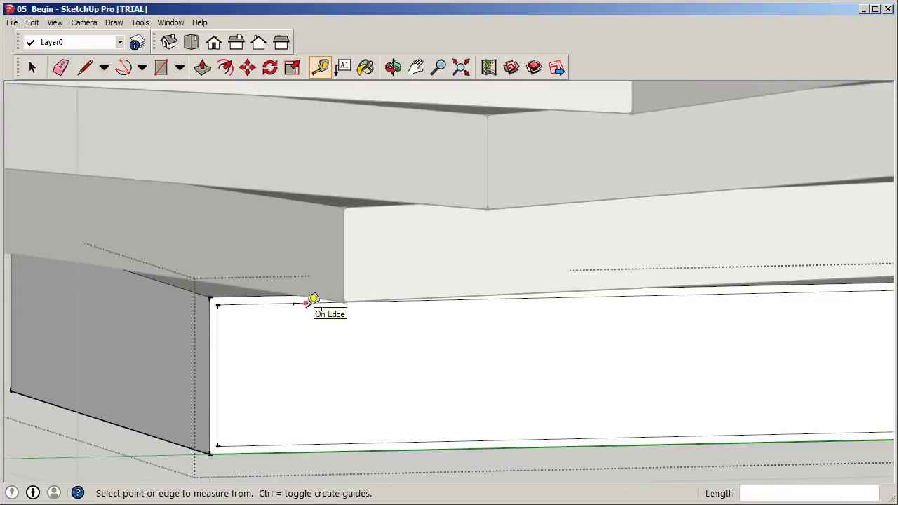
left_click(294, 304)
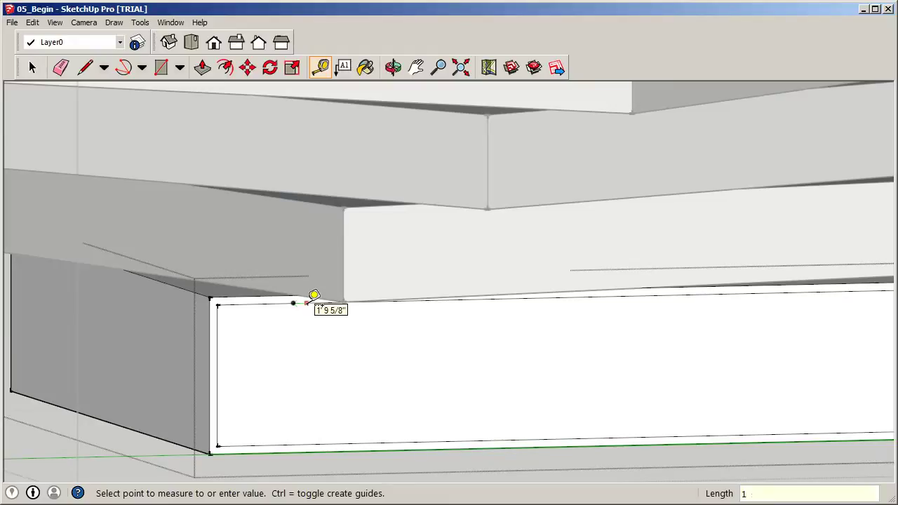
left_click(307, 302)
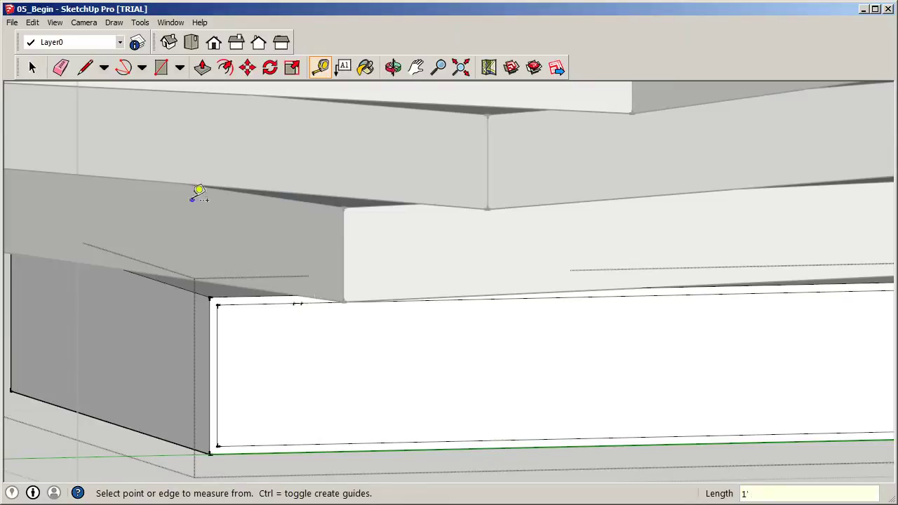
left_click(32, 67)
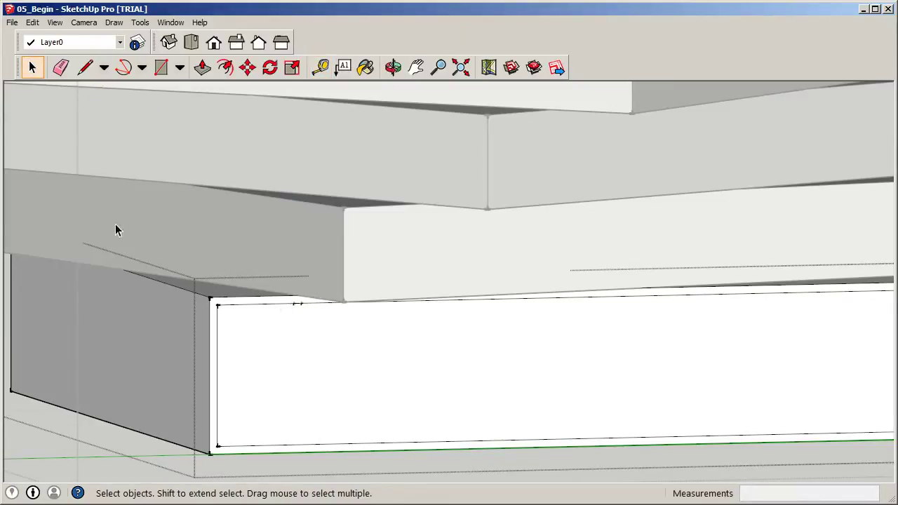
Draw two vertical lines from the guide points down to the bottom edge of the offset rectangle
left_click(85, 66)
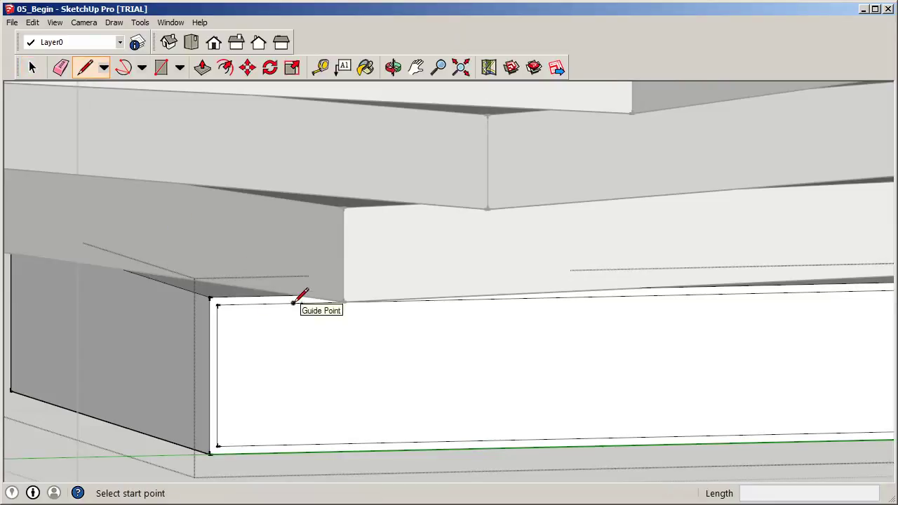
left_click(293, 303)
left_click(294, 444)
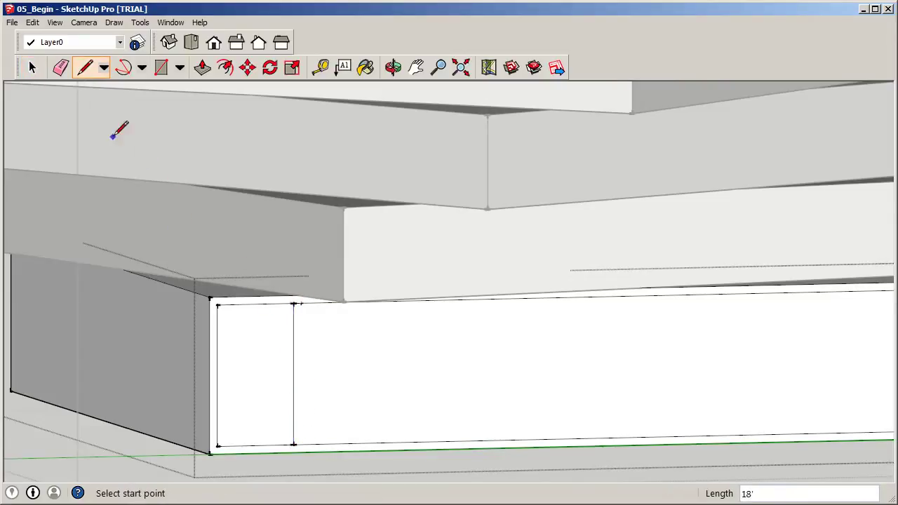
left_click(300, 304)
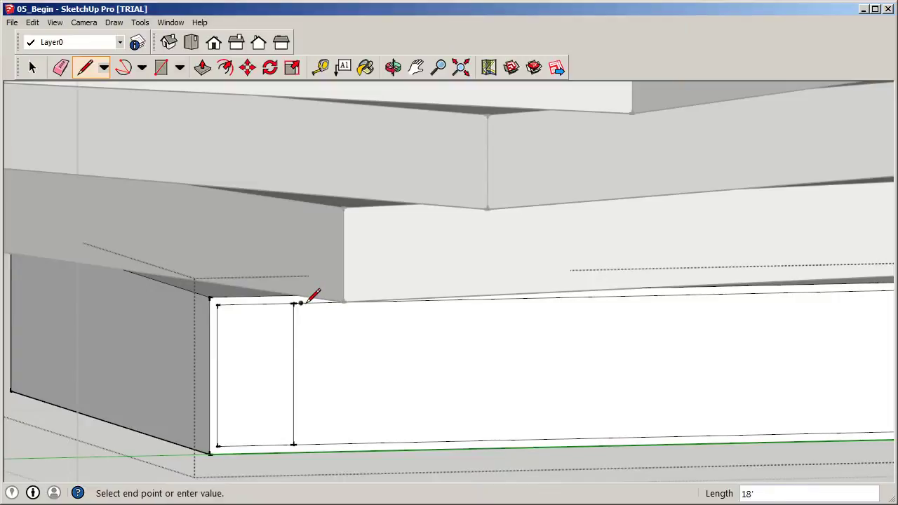
left_click(312, 437)
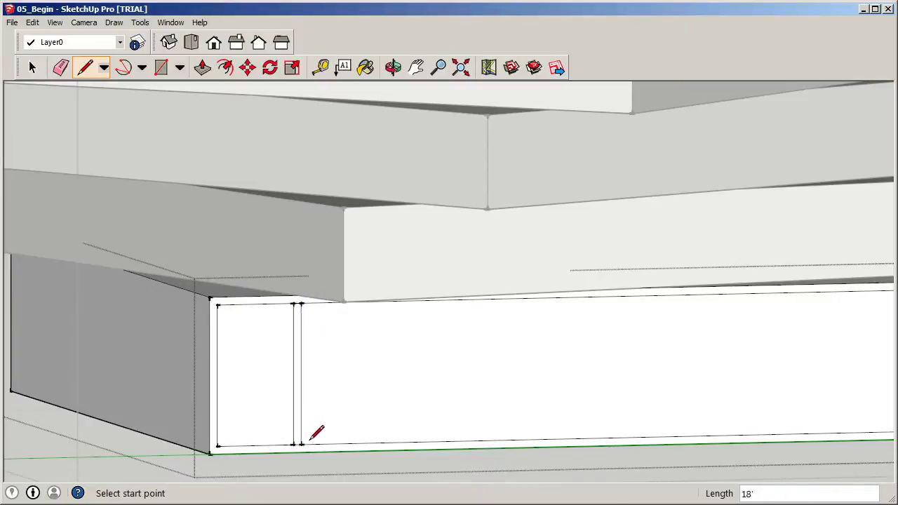
left_click(32, 68)
left_click(253, 357)
middle_click_drag(241, 327, 280, 357)
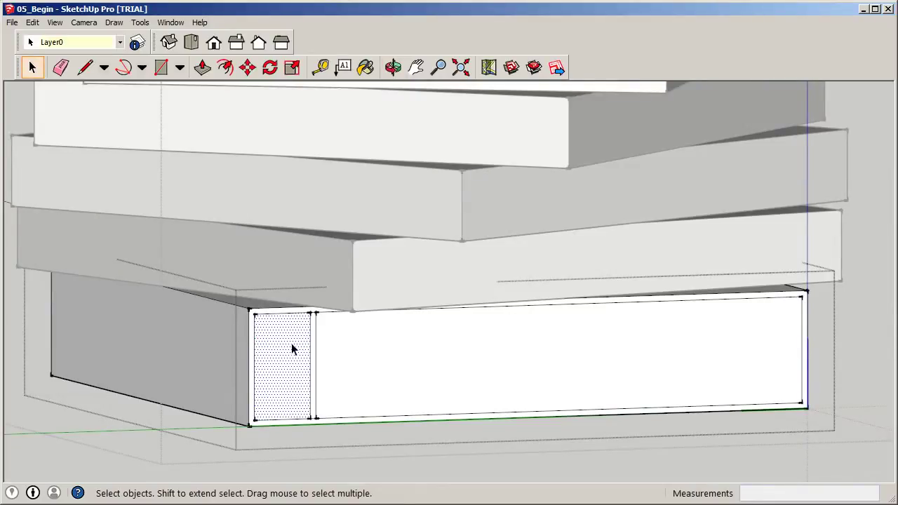
scroll(300, 345, "up", 3)
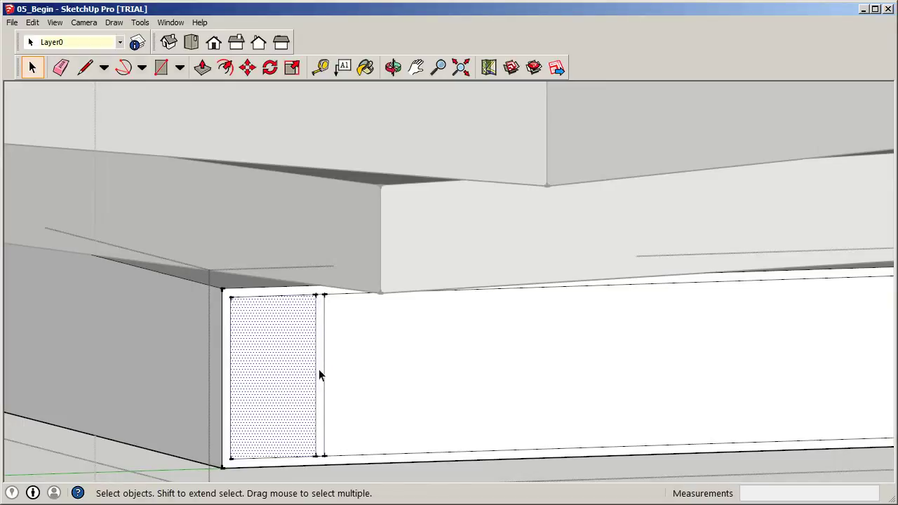
scroll(259, 339, "down", 1)
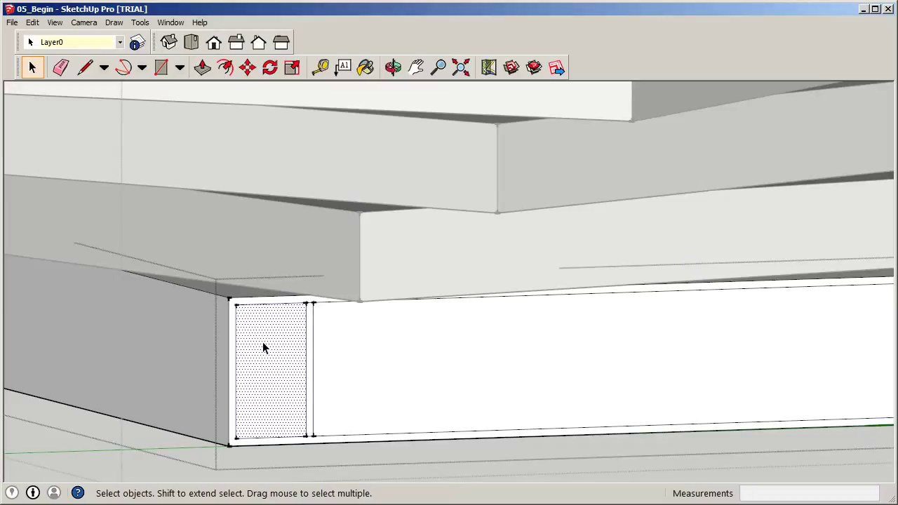
scroll(262, 342, "down", 2)
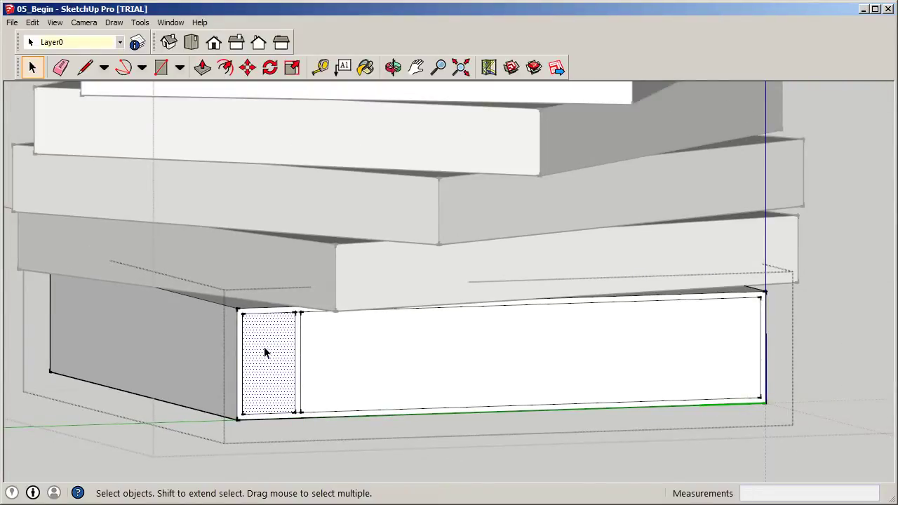
scroll(290, 346, "up", 2)
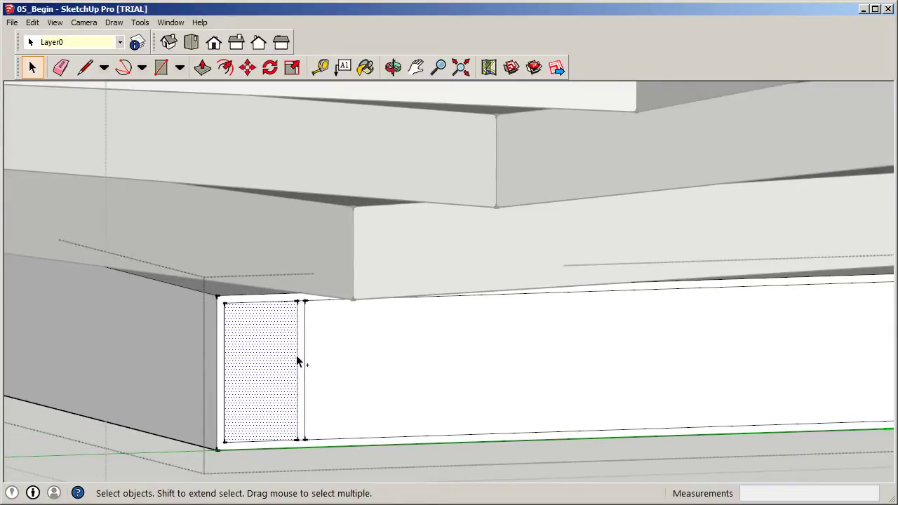
left_click(297, 357, "shift")
left_click(305, 360, "shift")
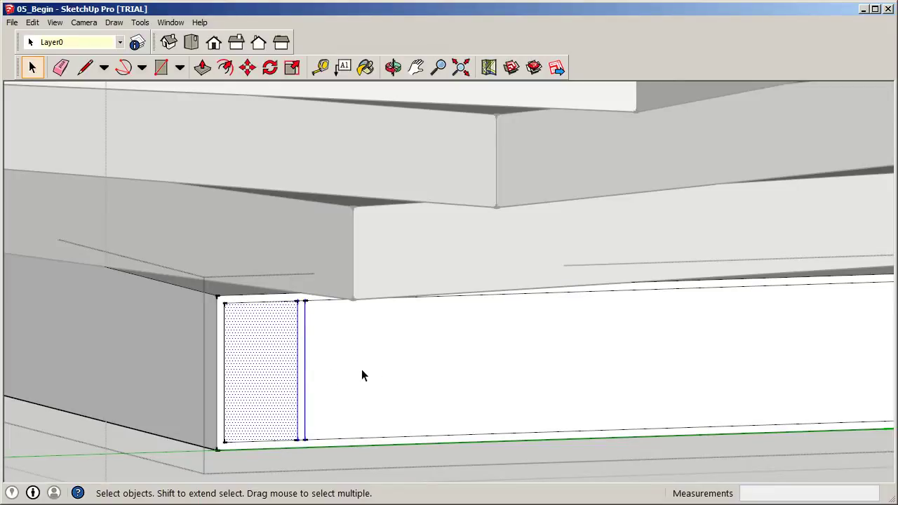
key("ctrl+v")
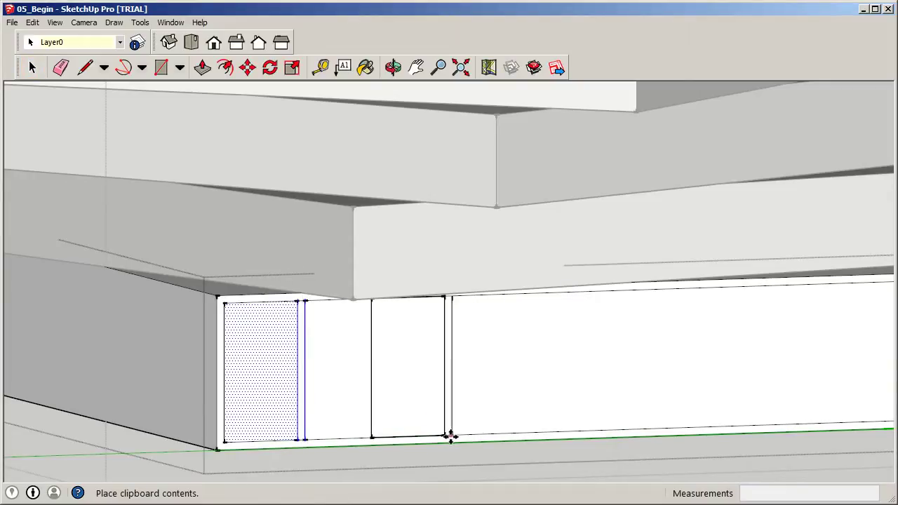
key("Escape")
key("ctrl+t")
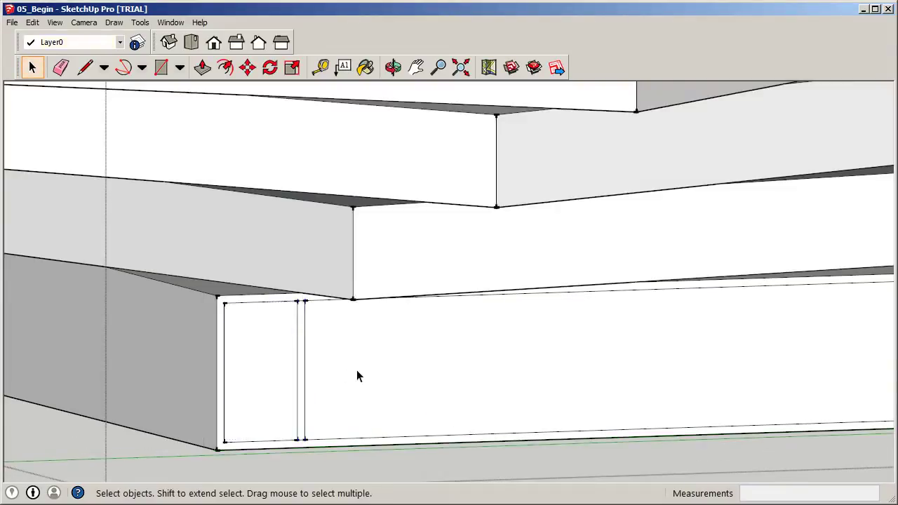
Open the bottom floor band for editing and copy its first window panel together with the two mullion lines beside it
double_click(304, 398)
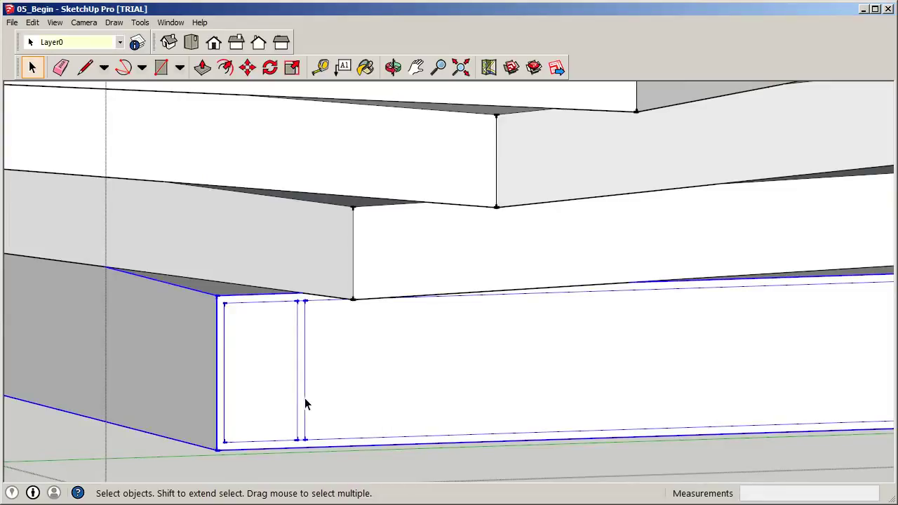
double_click(282, 400)
left_click(305, 414)
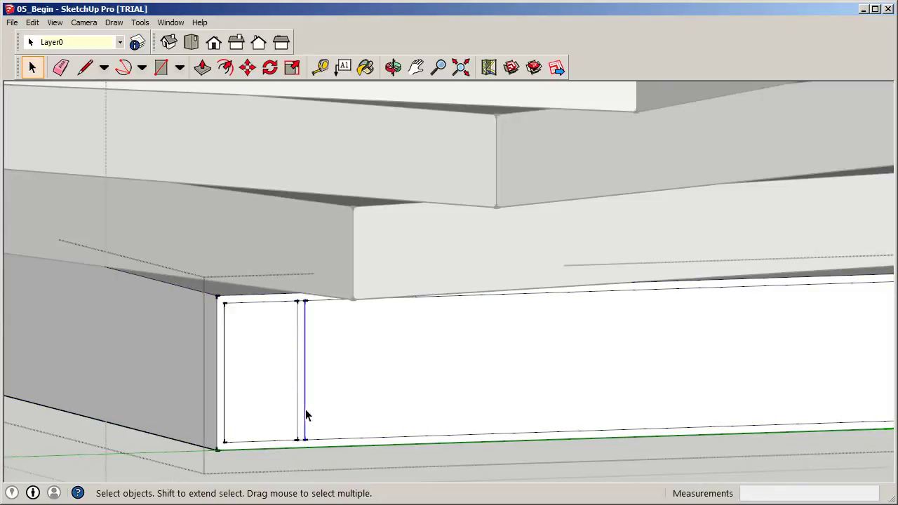
left_click(296, 409, "ctrl")
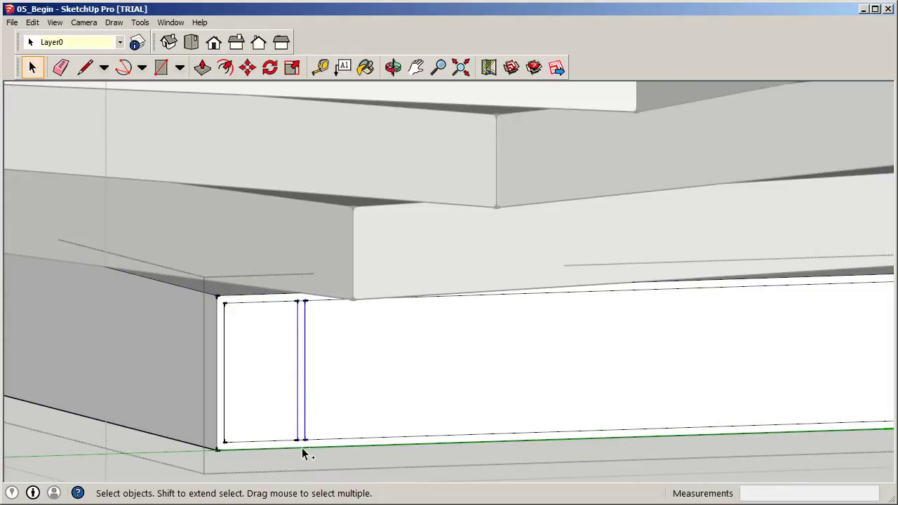
left_click(258, 388, "ctrl")
key("ctrl+c")
Paste the copied panel onto the front face and move it so its lower corner snaps to the base of the first mullion
key("ctrl+v")
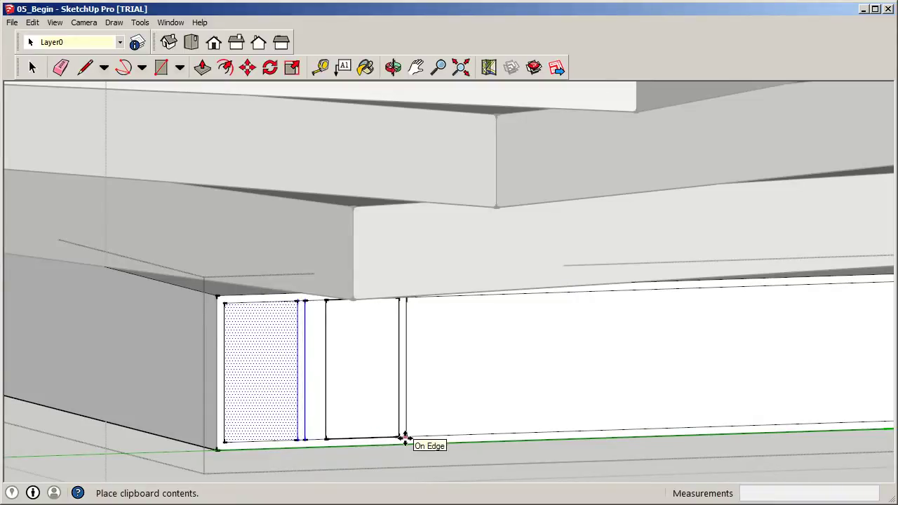
scroll(402, 437, "up", 2)
middle_click_drag(404, 438, 382, 414)
scroll(399, 425, "down", 1)
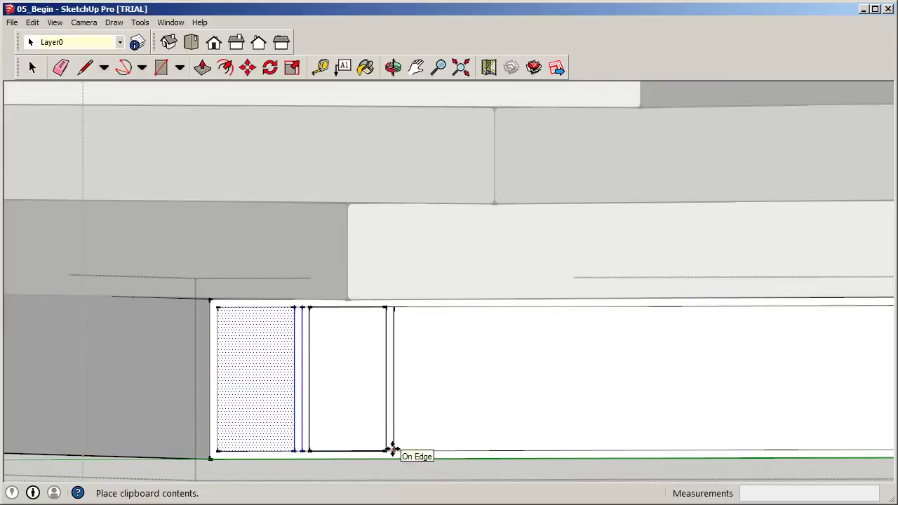
left_click(409, 448)
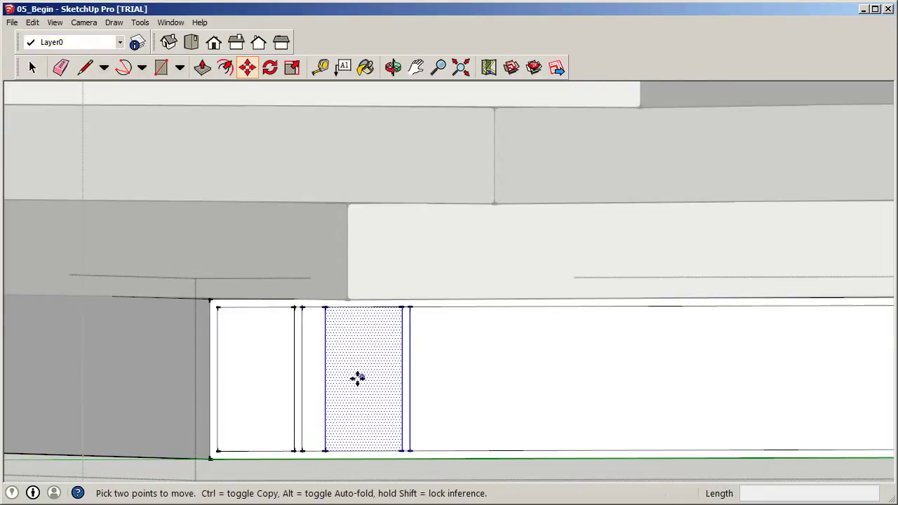
left_click(324, 448)
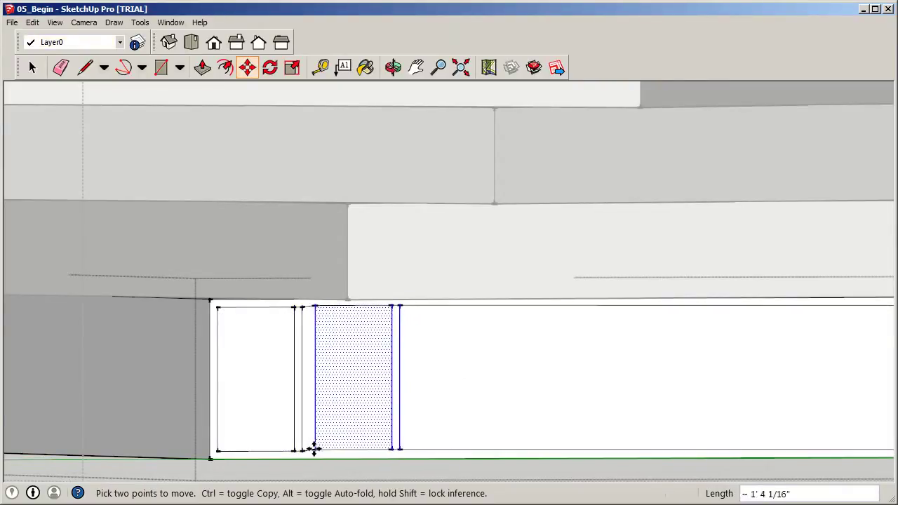
left_click(301, 449)
Paste six more copies of the panel edge to edge along the rest of the front face, and stop editing the floor band
middle_click_drag(301, 449, 381, 429)
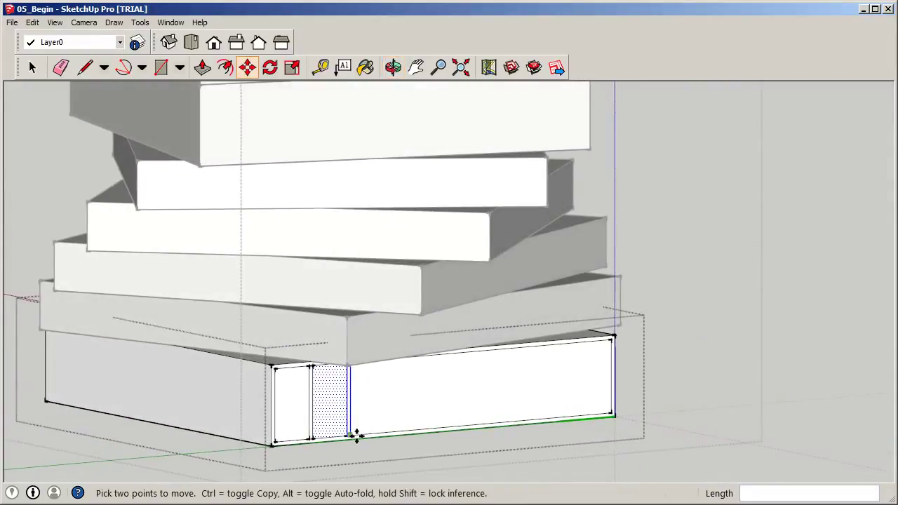
scroll(361, 432, "up", 2)
key("ctrl+v")
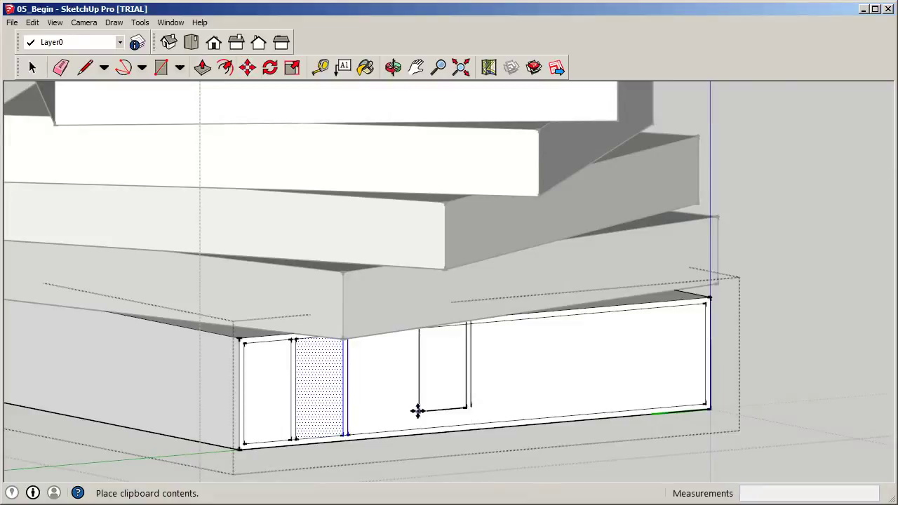
scroll(407, 412, "up", 2)
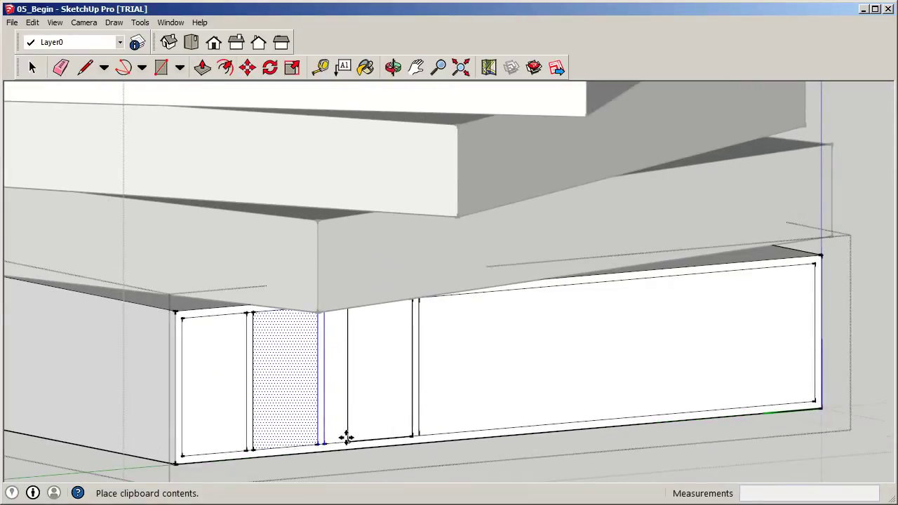
left_click(324, 443)
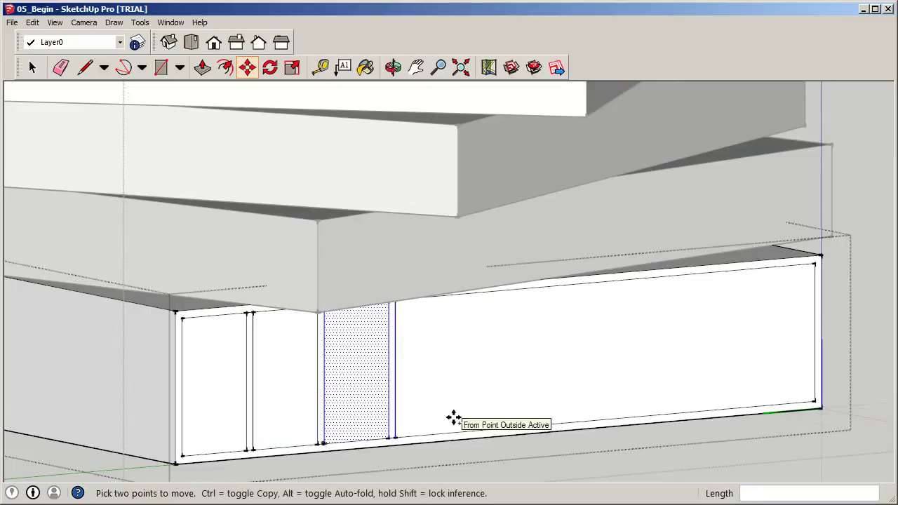
key("ctrl+v")
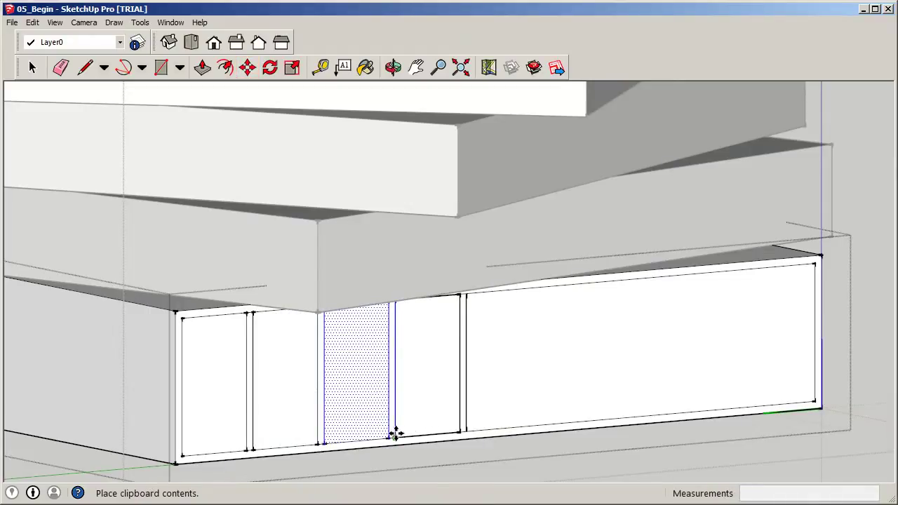
left_click(395, 436)
key("ctrl+v")
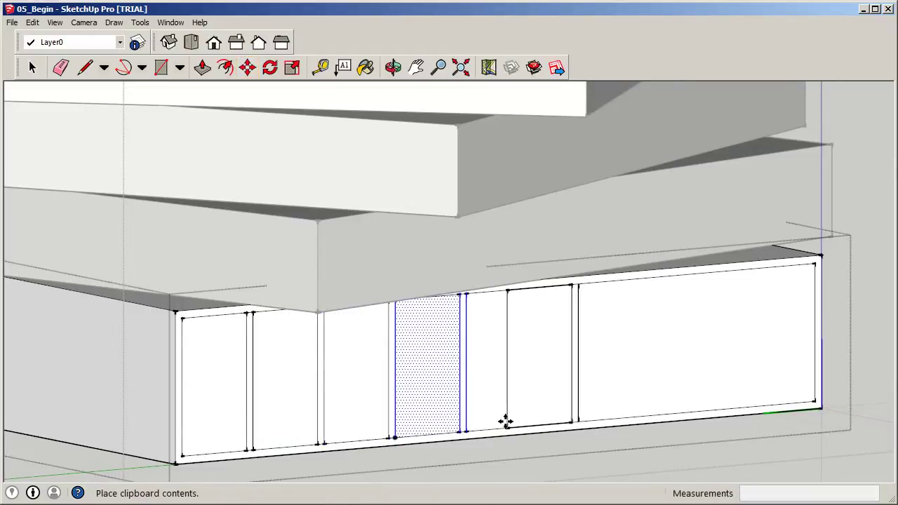
left_click(466, 429)
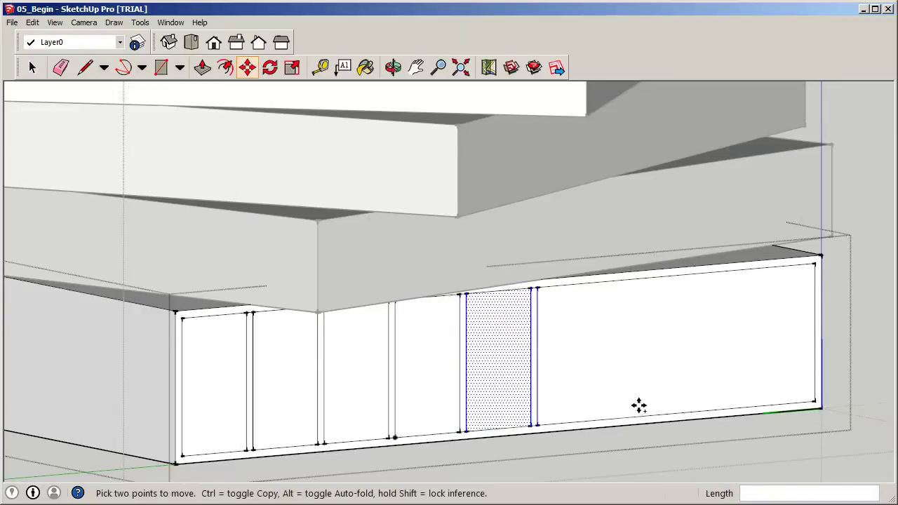
key("ctrl+v")
left_click(537, 425)
key("m")
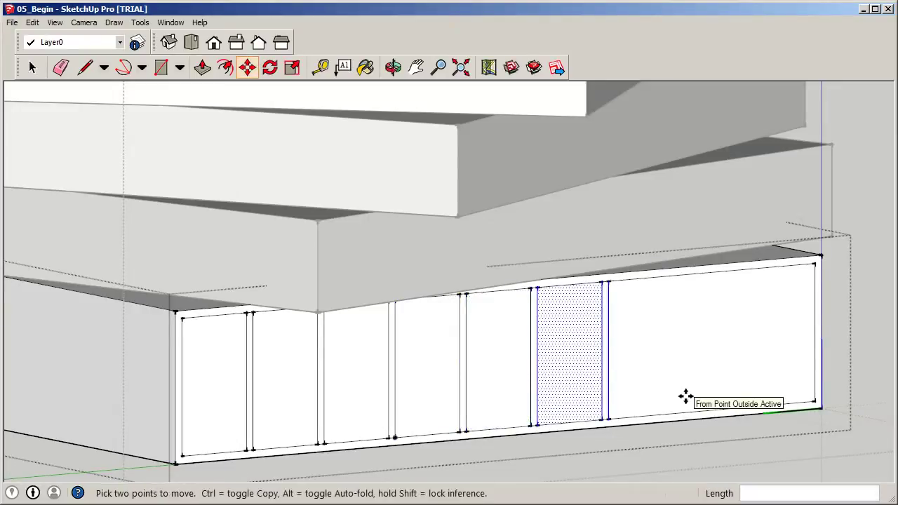
key("ctrl+v")
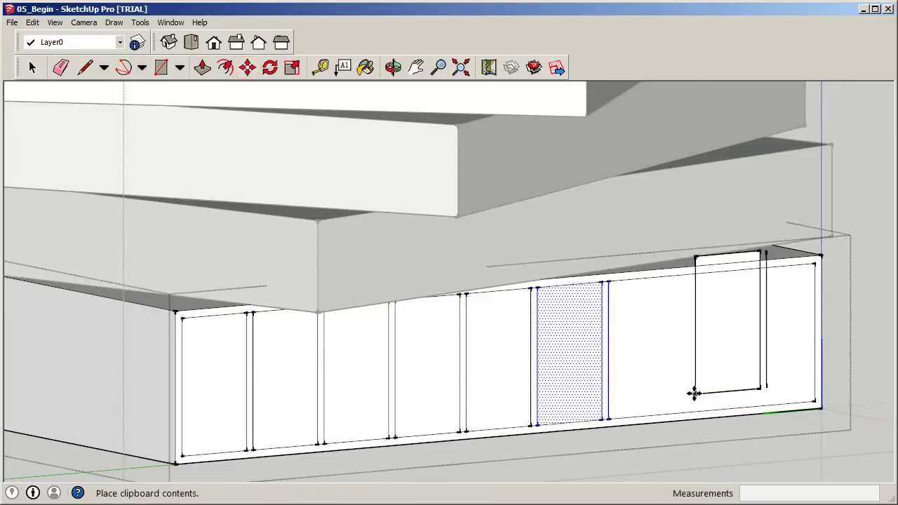
left_click(609, 419)
key("m")
key("ctrl+v")
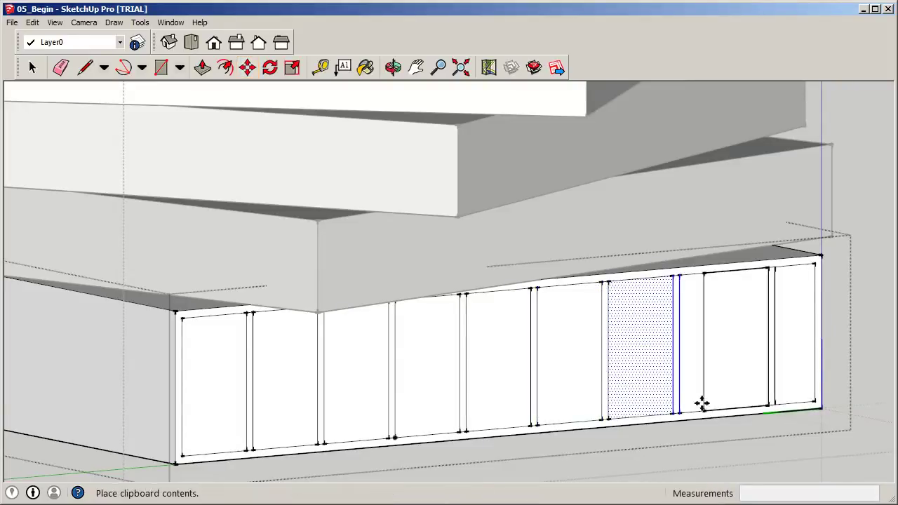
left_click(682, 410)
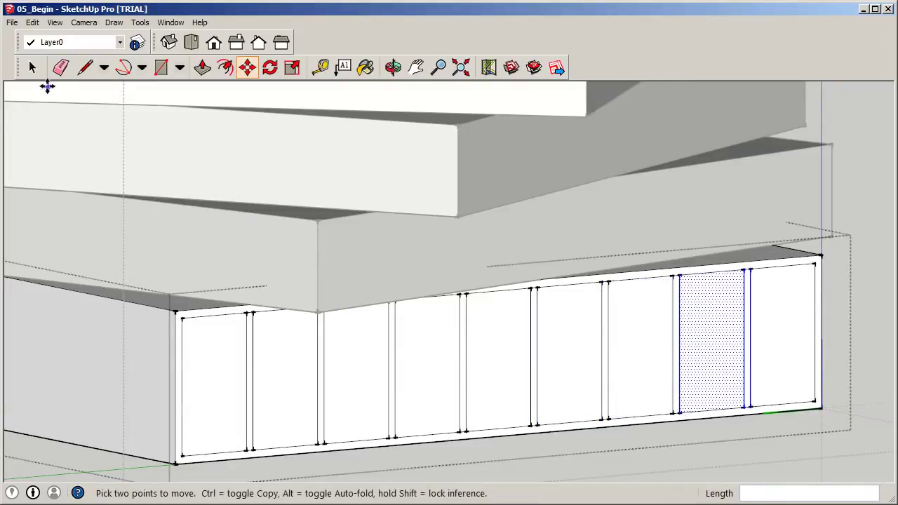
left_click(32, 67)
scroll(369, 342, "down", 2)
middle_click_drag(370, 343, 668, 360)
left_click(810, 280)
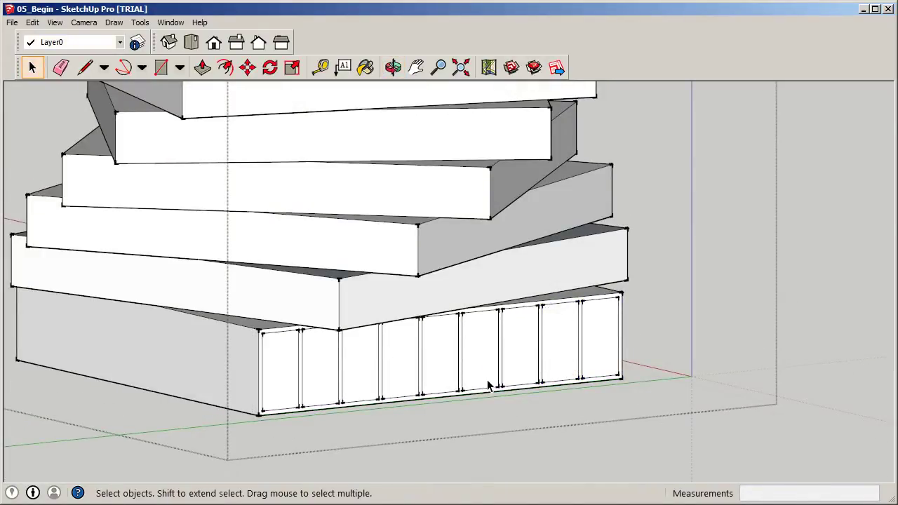
Start the Paint Bucket and show the Translucent material collection
left_click(365, 66)
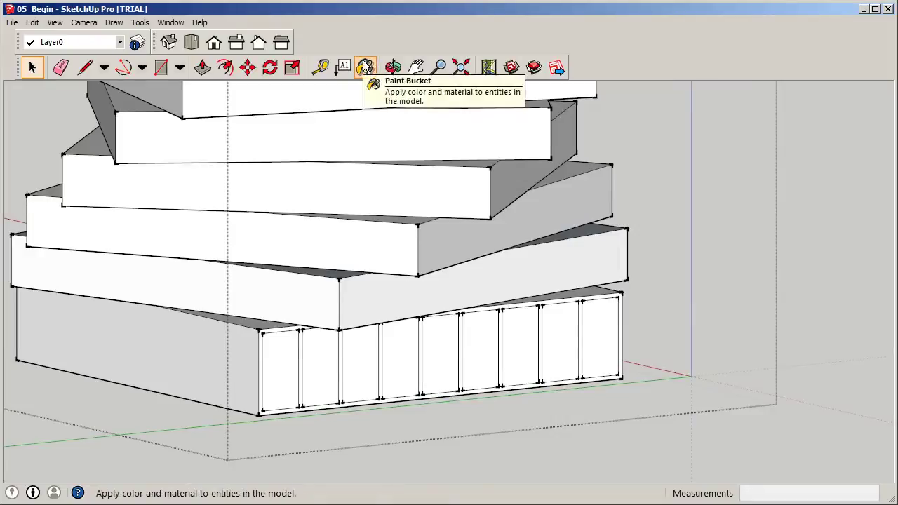
left_click(365, 67)
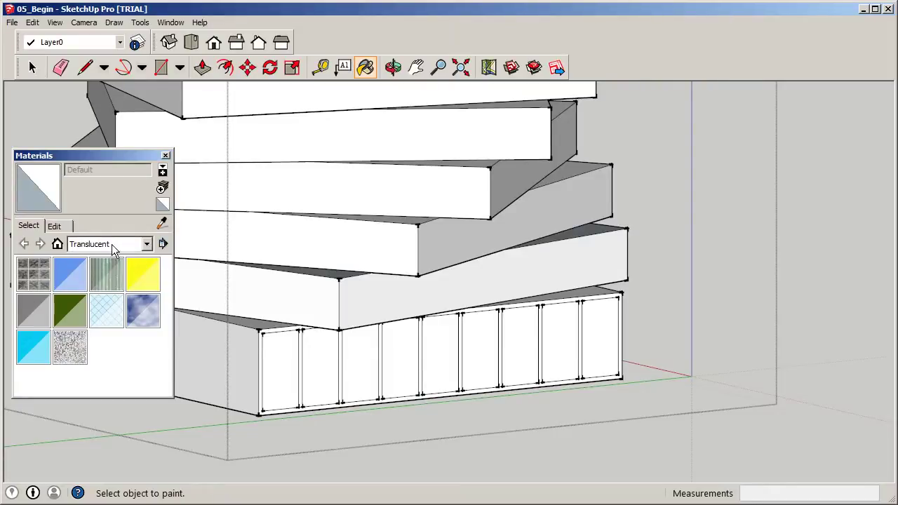
left_click(147, 245)
mouse_move(167, 320)
left_mouse_down()
mouse_move(172, 276)
mouse_move(174, 330)
left_mouse_up()
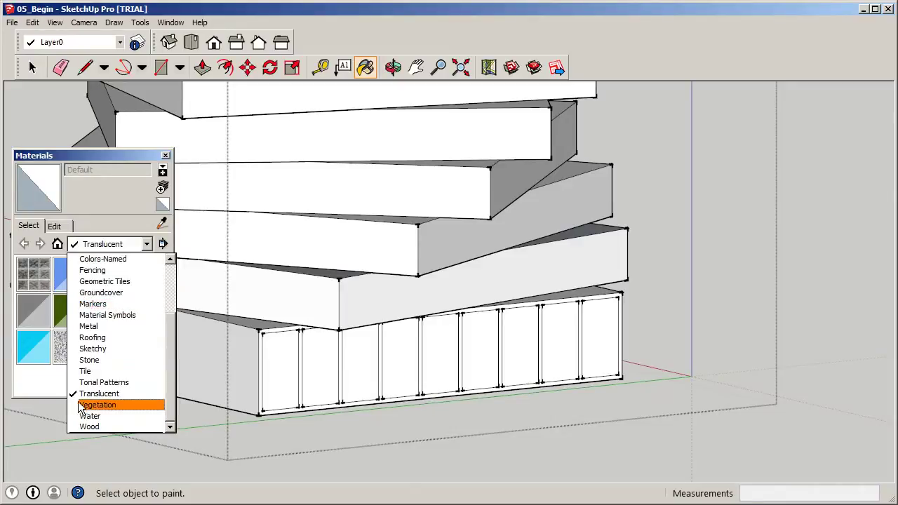
left_click(98, 394)
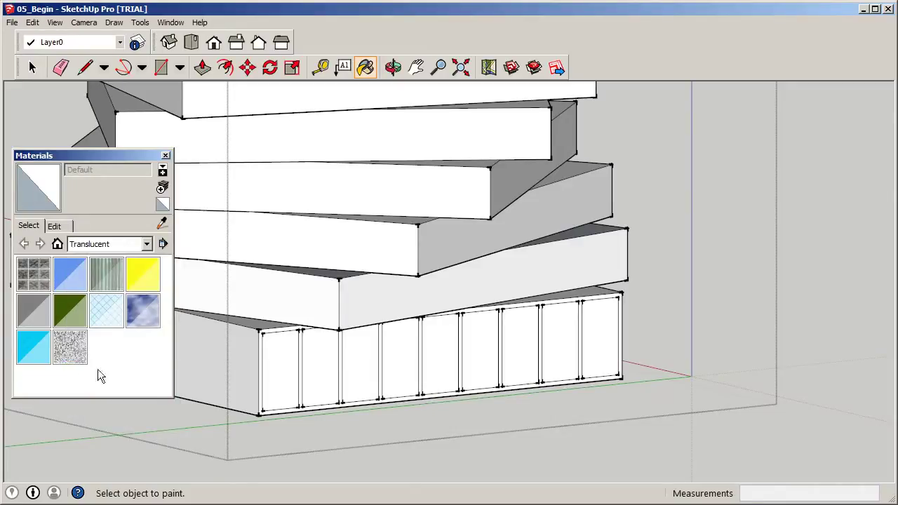
Try to paint the bottom floor band with Translucent_Glass_Blue without opening it for editing, and undo the paint
left_click(65, 268)
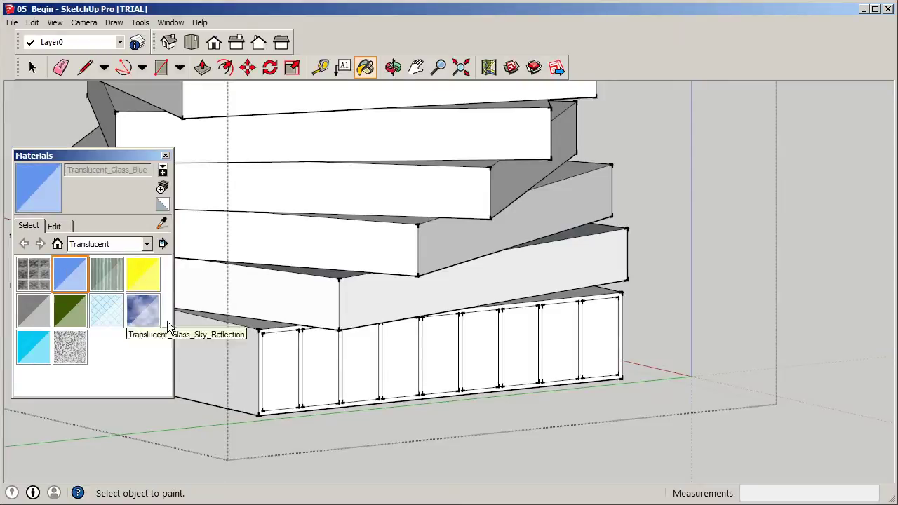
left_click(295, 369)
left_click(33, 68)
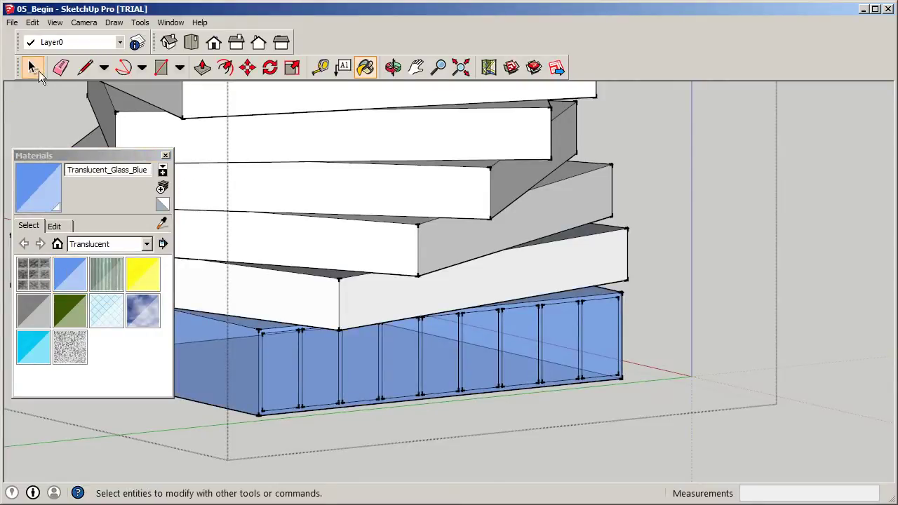
key("ctrl+z")
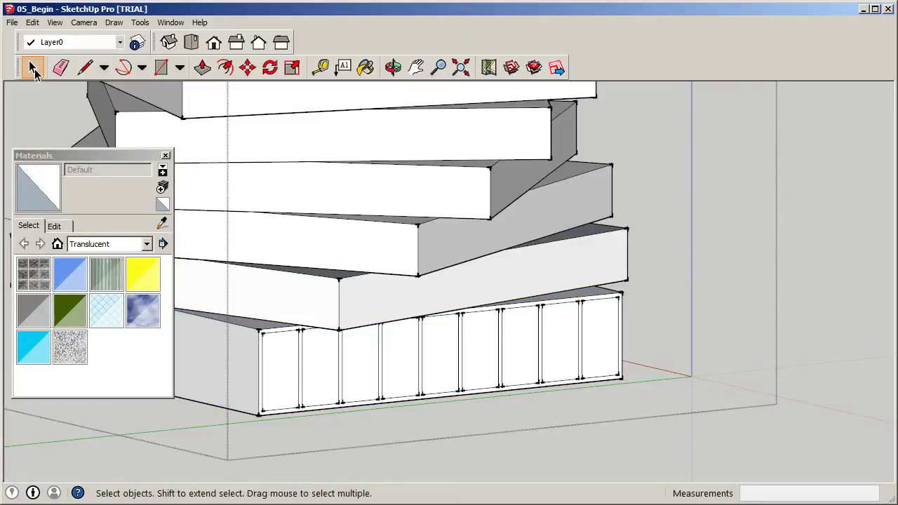
Open the bottom floor band for editing, paint all nine front window panels with Translucent_Glass_Blue, and close it again
double_click(330, 376)
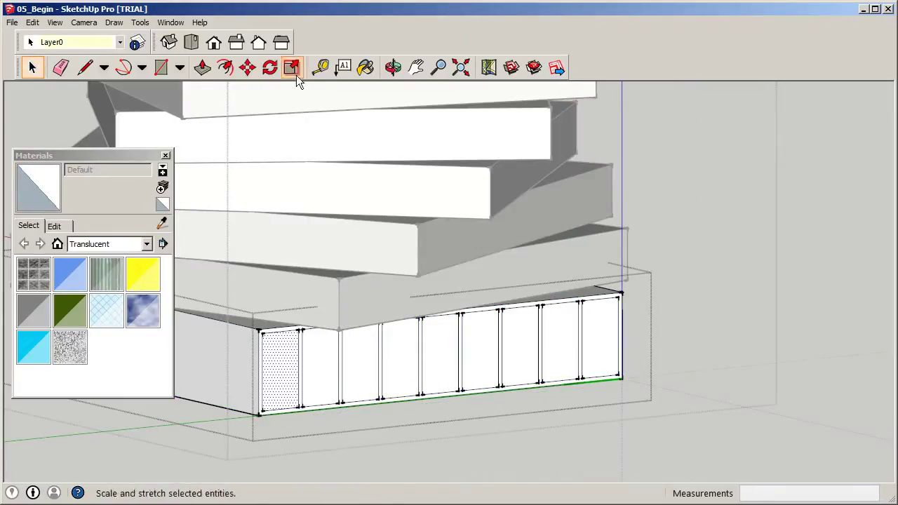
left_click(365, 67)
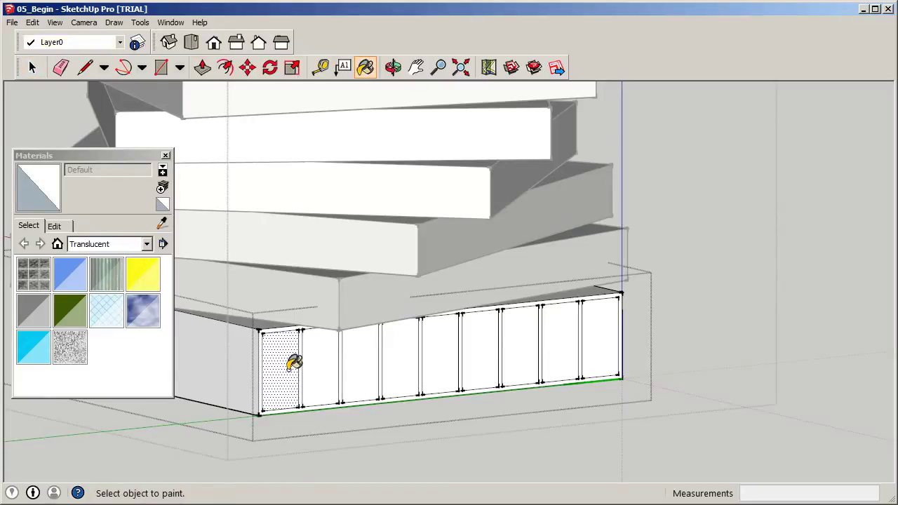
scroll(294, 362, "up", 3)
key("space")
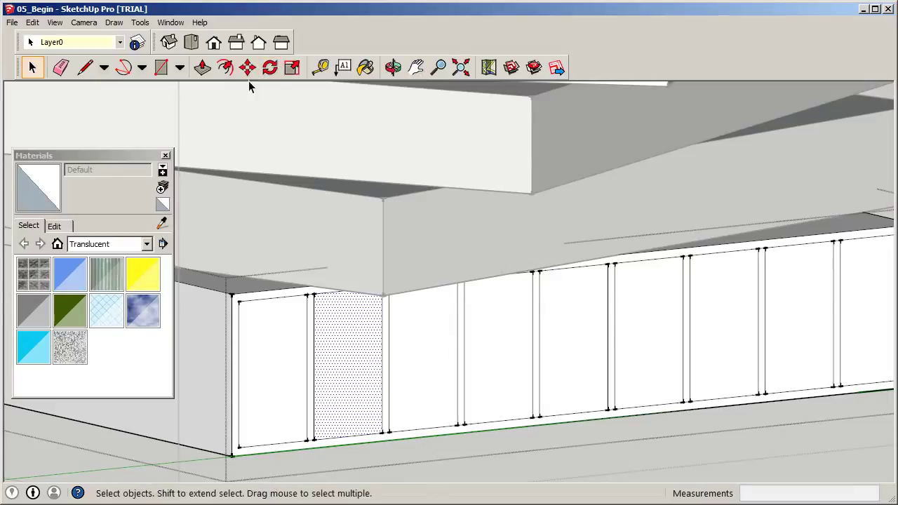
left_click(79, 281)
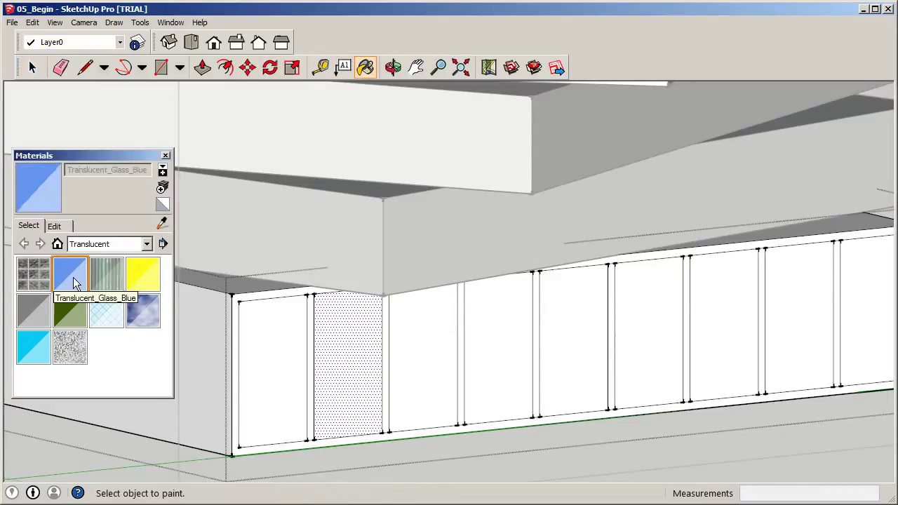
left_click(274, 345)
left_click(351, 346)
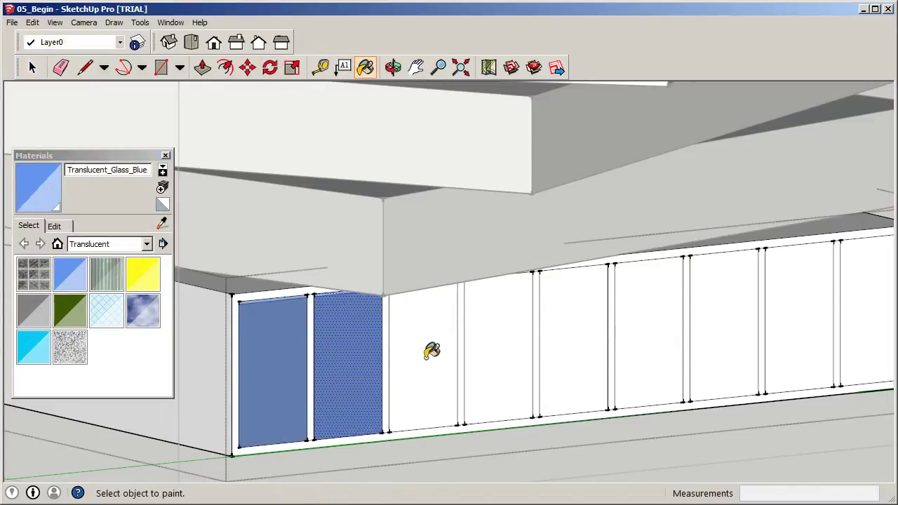
left_click(430, 351)
left_click(501, 343)
left_click(578, 330)
left_click(650, 332)
scroll(301, 377, "down", 3)
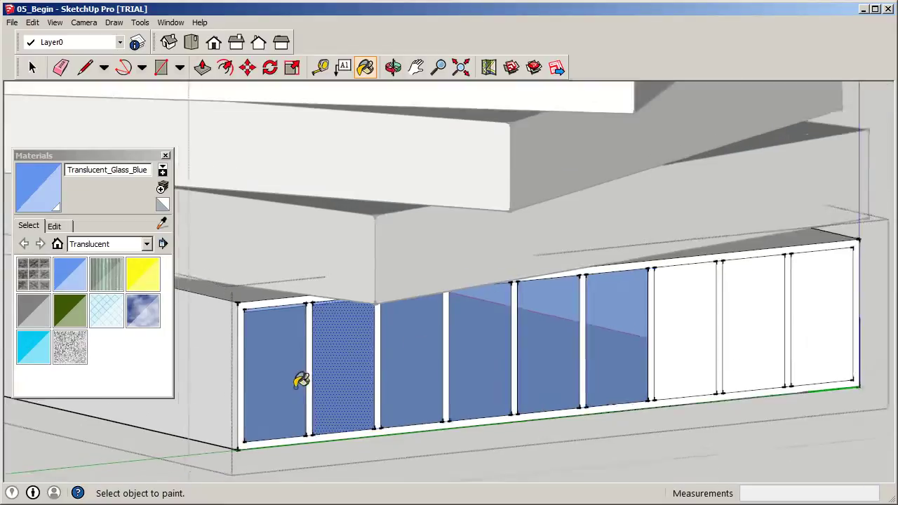
scroll(601, 363, "down", 2)
scroll(564, 337, "up", 4)
left_click(565, 337)
left_click(641, 325)
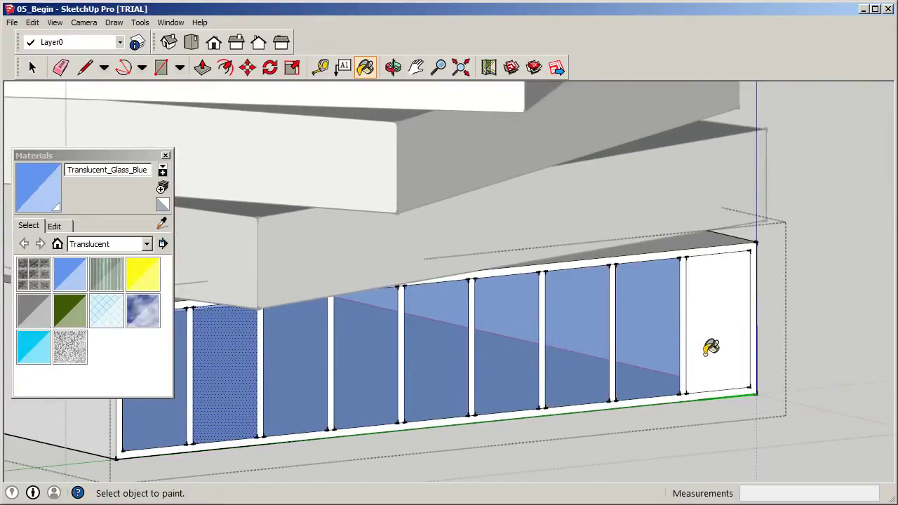
left_click(716, 330)
scroll(580, 371, "down", 3)
left_click(32, 68)
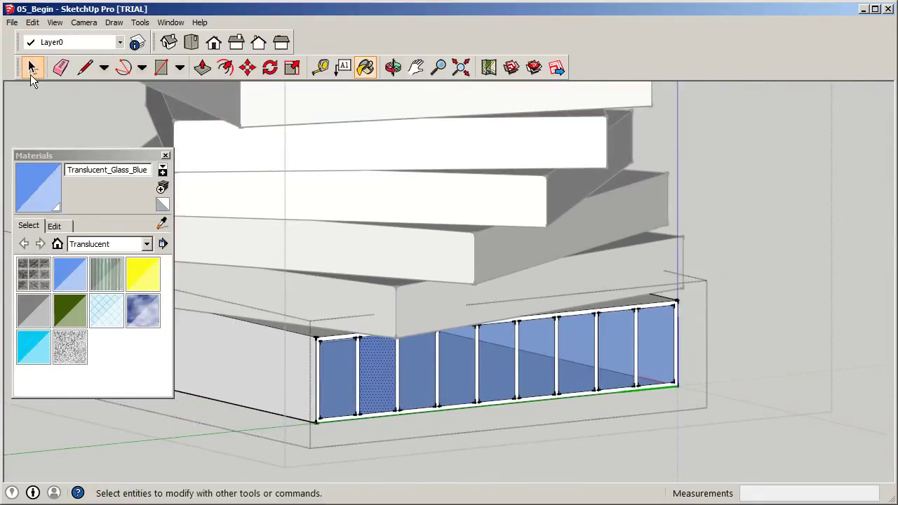
scroll(308, 273, "down", 2)
scroll(551, 376, "down", 2)
middle_click_drag(552, 376, 581, 369)
scroll(581, 369, "up", 3)
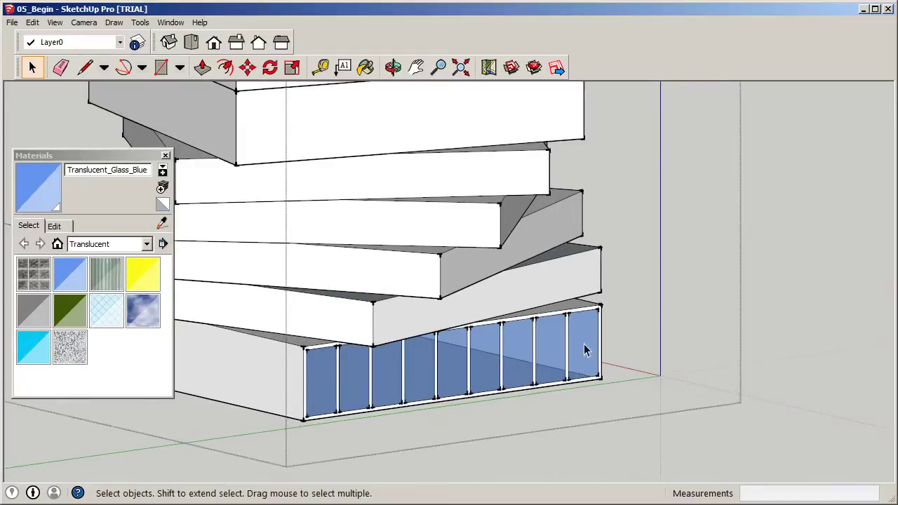
Examine the glazed bottom floor and the twisted floor bands above it from several sides and distances
scroll(421, 354, "down", 2)
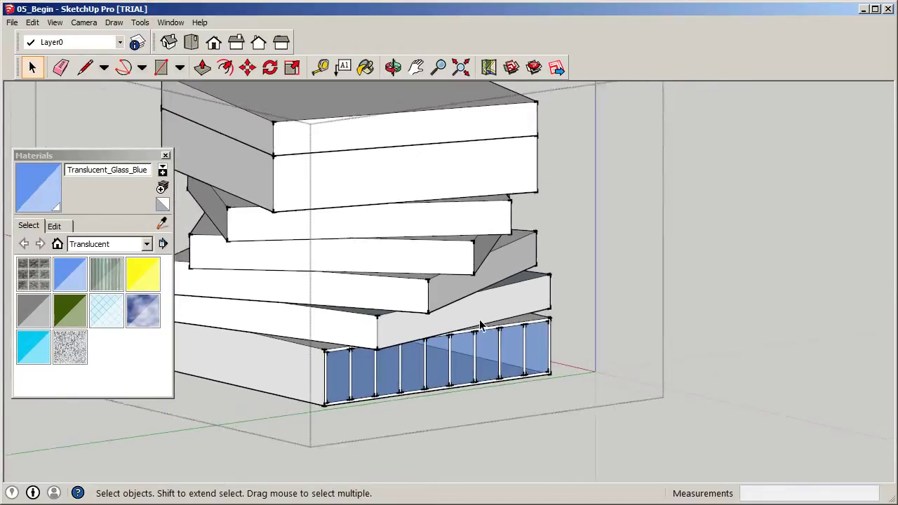
left_click(487, 317)
scroll(501, 310, "up", 2)
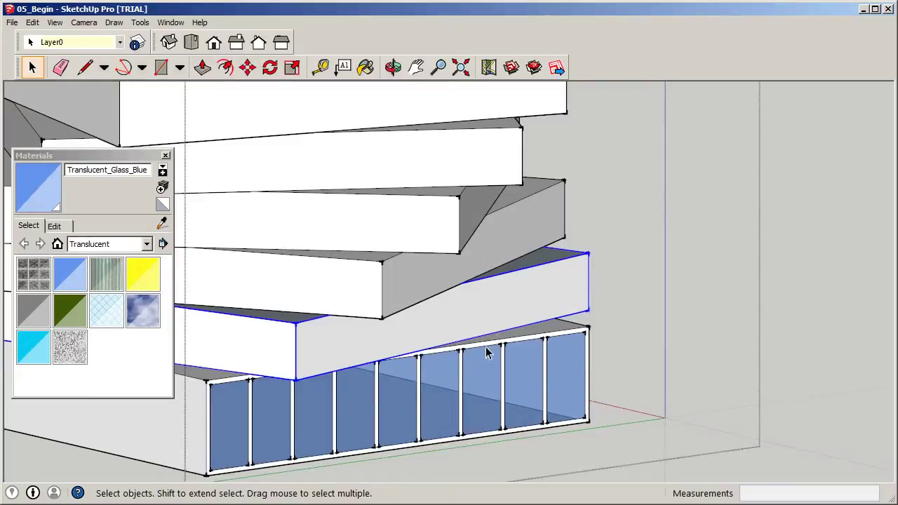
scroll(485, 299, "down", 2)
middle_click_drag(482, 298, 450, 309)
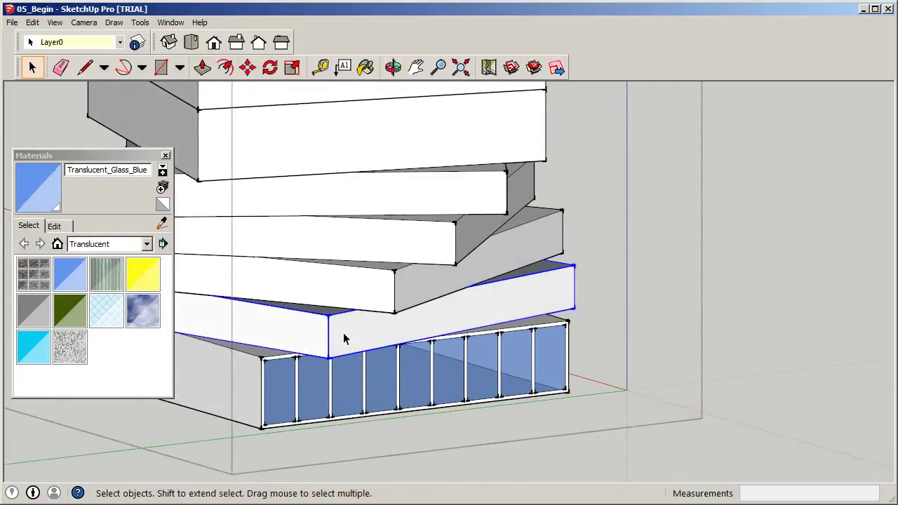
scroll(344, 335, "up", 2)
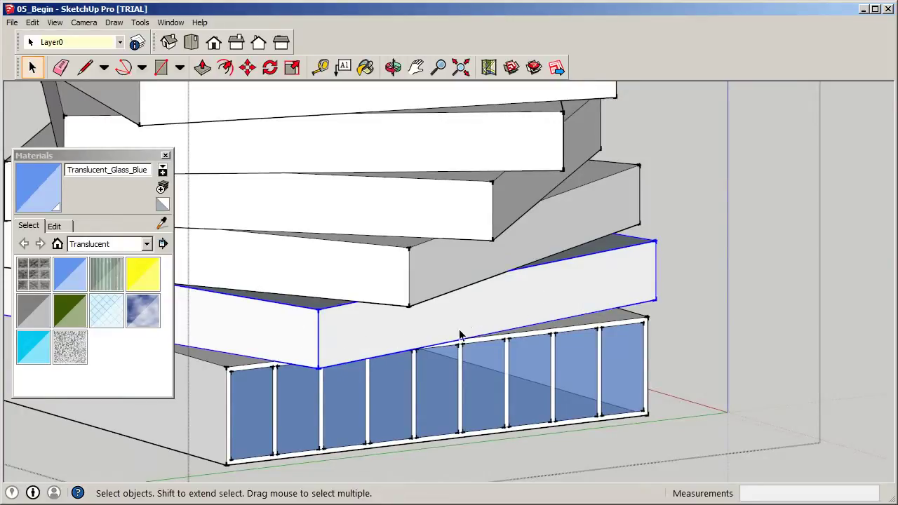
scroll(416, 347, "down", 5)
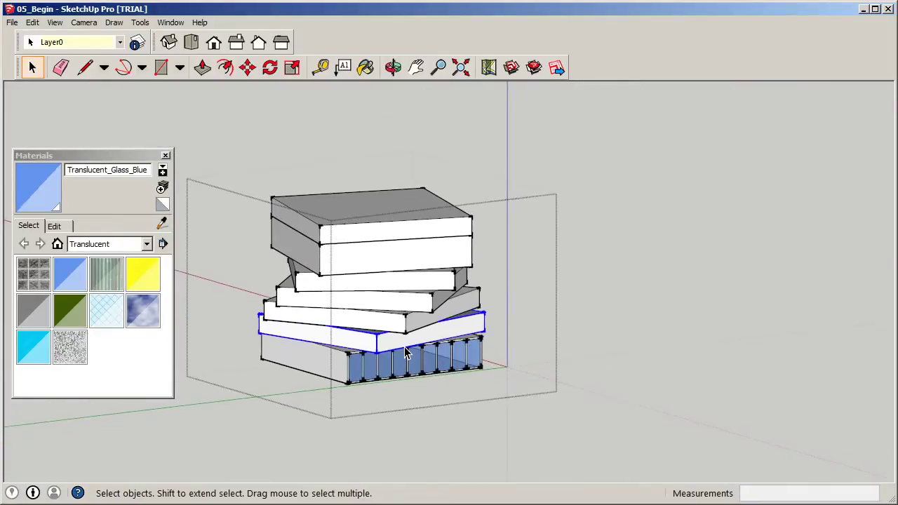
left_click(651, 225)
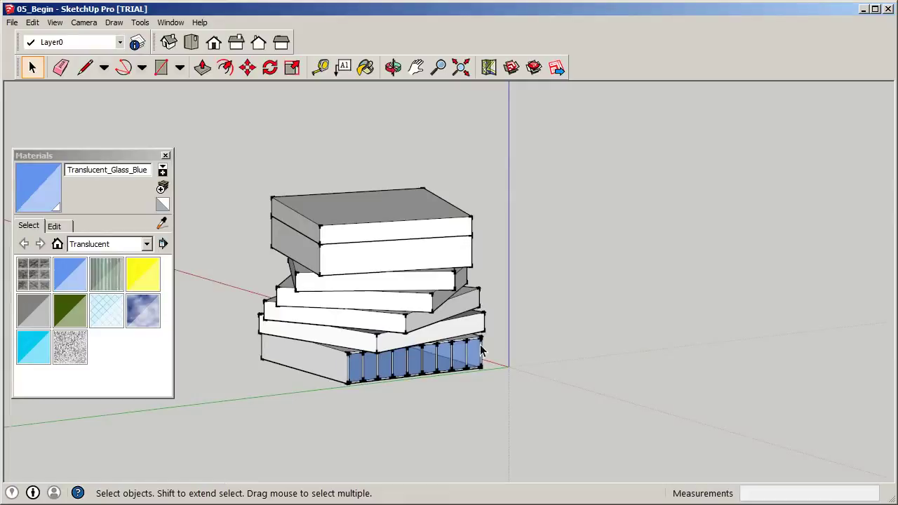
scroll(402, 358, "up", 2)
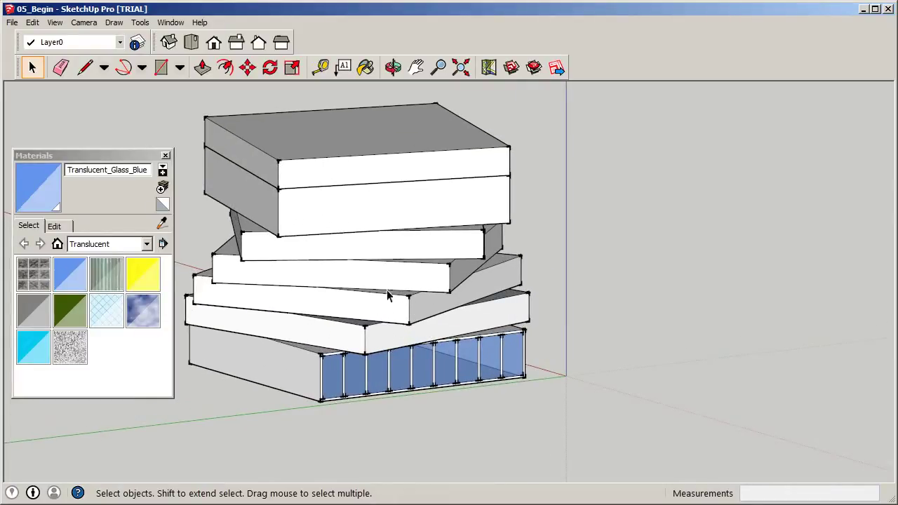
scroll(411, 356, "down", 2)
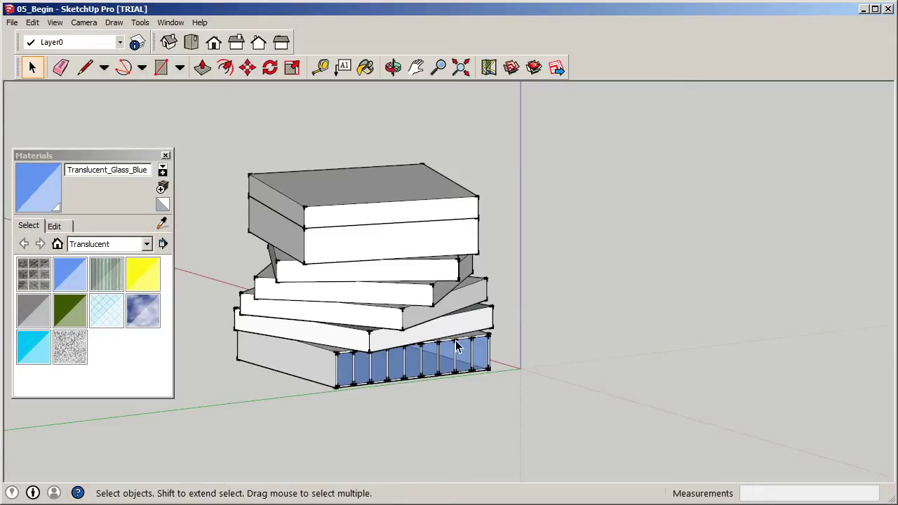
scroll(456, 346, "up", 2)
middle_click_drag(385, 366, 357, 365)
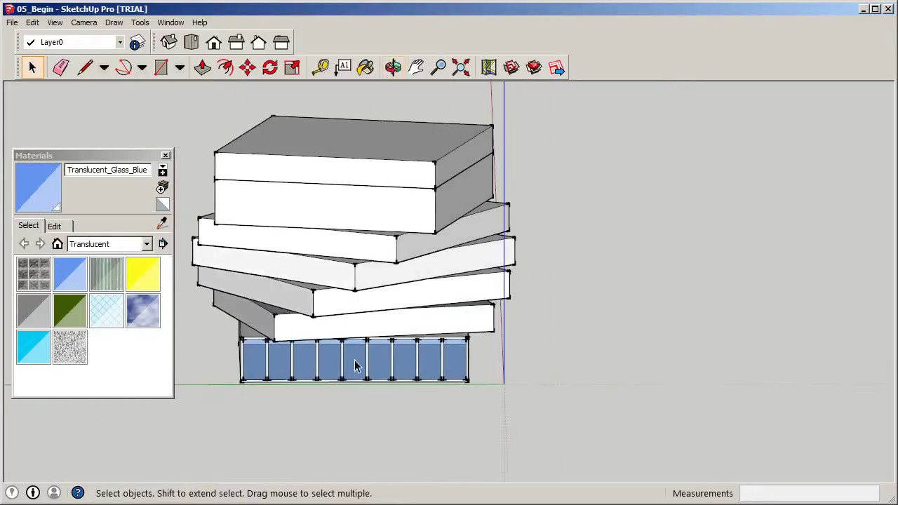
middle_click_drag(409, 309, 446, 347)
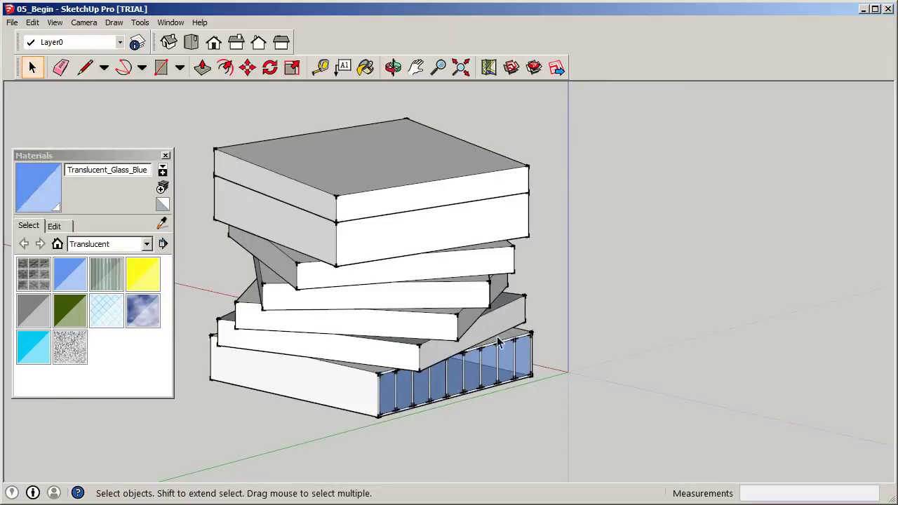
middle_click_drag(513, 315, 273, 378)
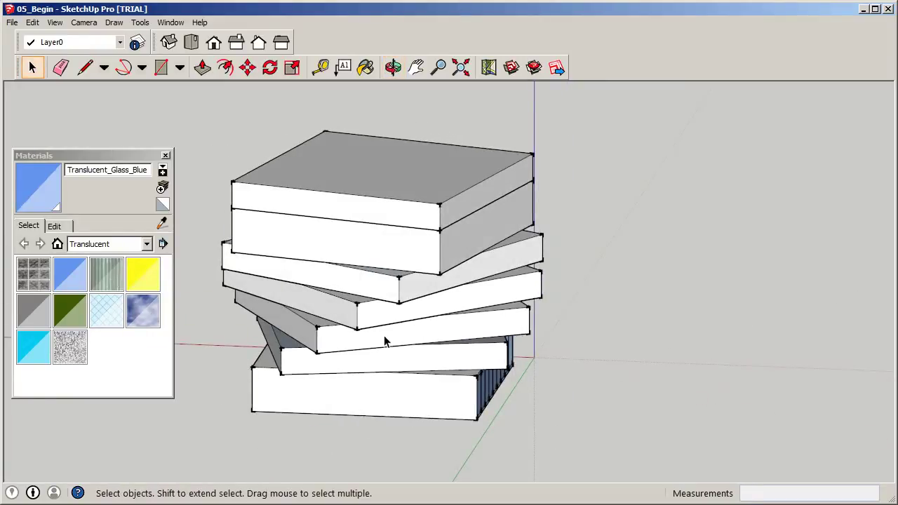
scroll(384, 342, "down", 3)
middle_click_drag(384, 342, 205, 342)
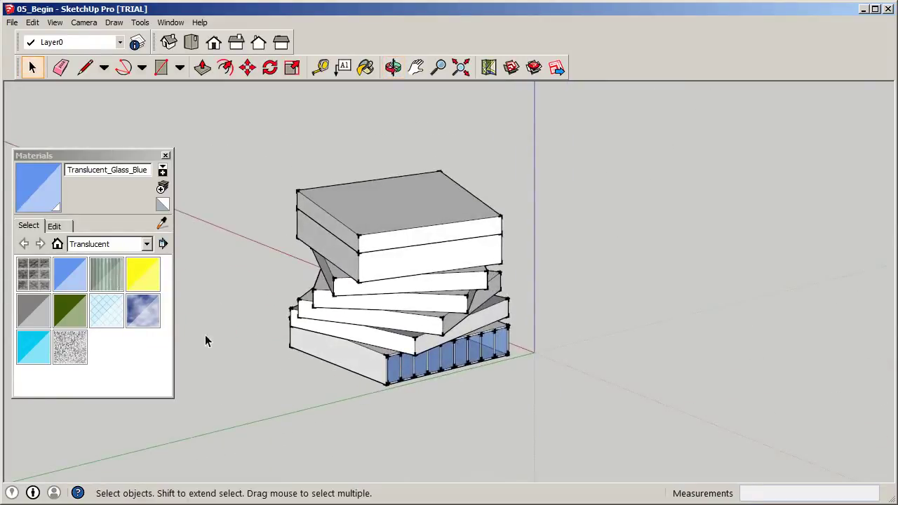
scroll(204, 337, "down", 2)
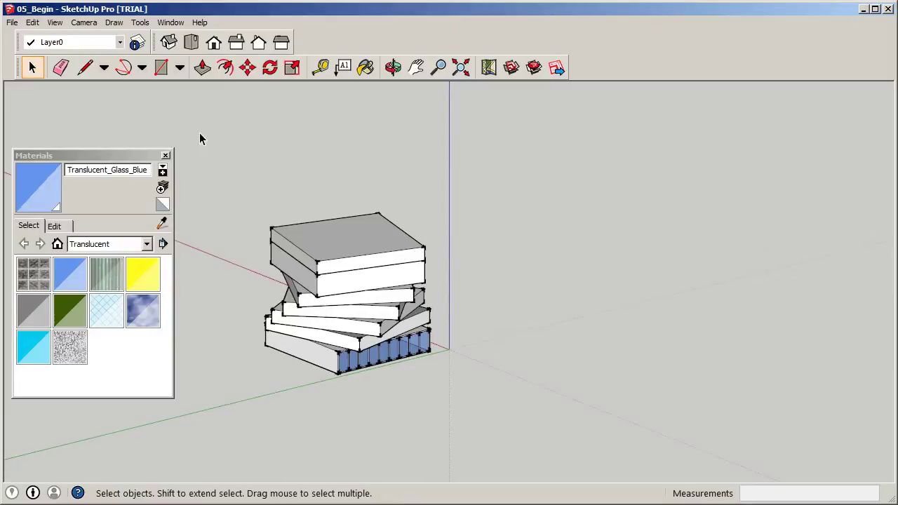
Place the in-model component 1 and 2 Bedroom Apartment Living in the empty space beside the twisted tower, and close the component browser
left_click(161, 24)
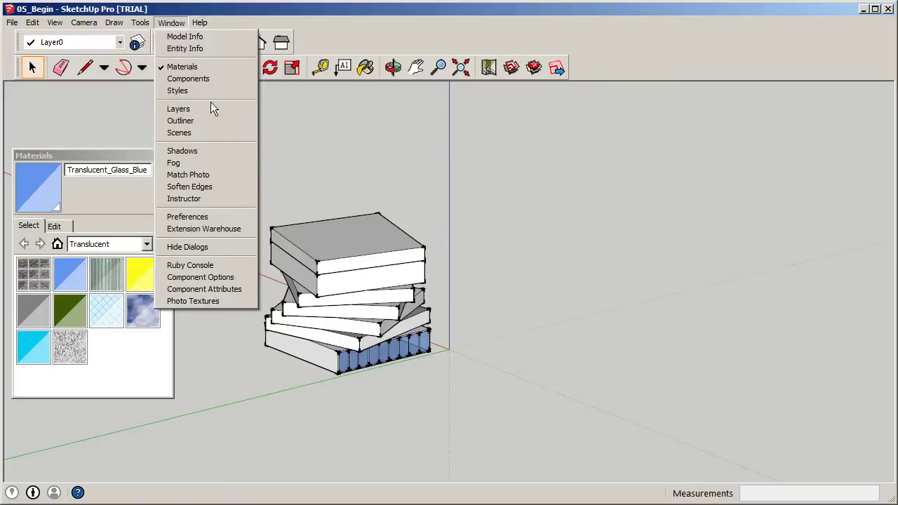
left_click(196, 78)
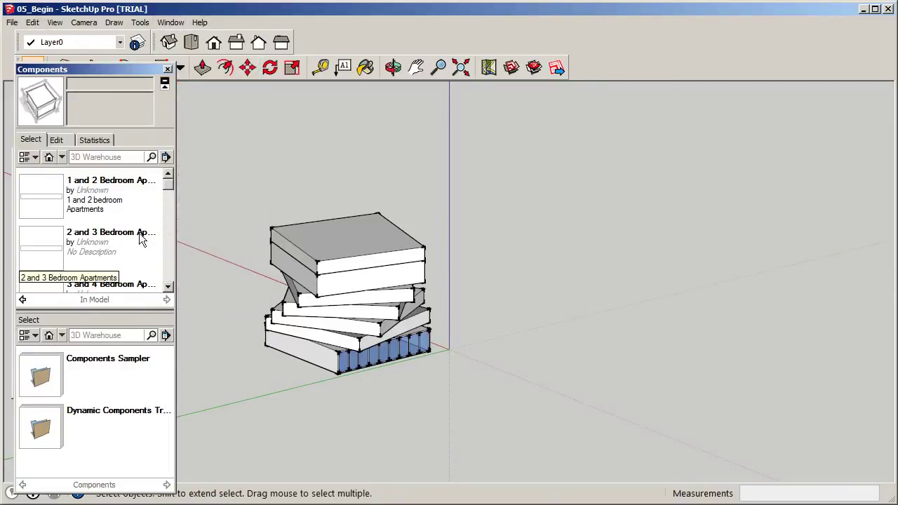
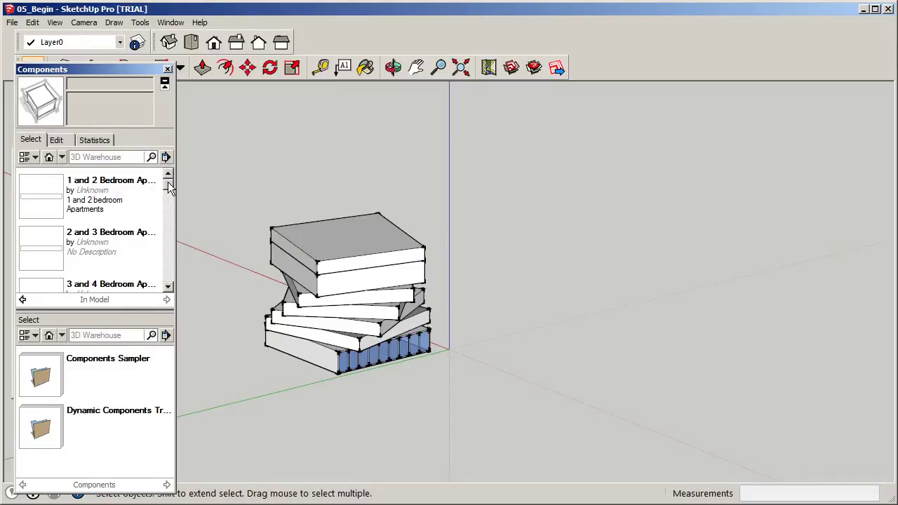
mouse_move(168, 187)
left_mouse_down()
mouse_move(171, 244)
mouse_move(167, 177)
left_mouse_up()
left_click(102, 186)
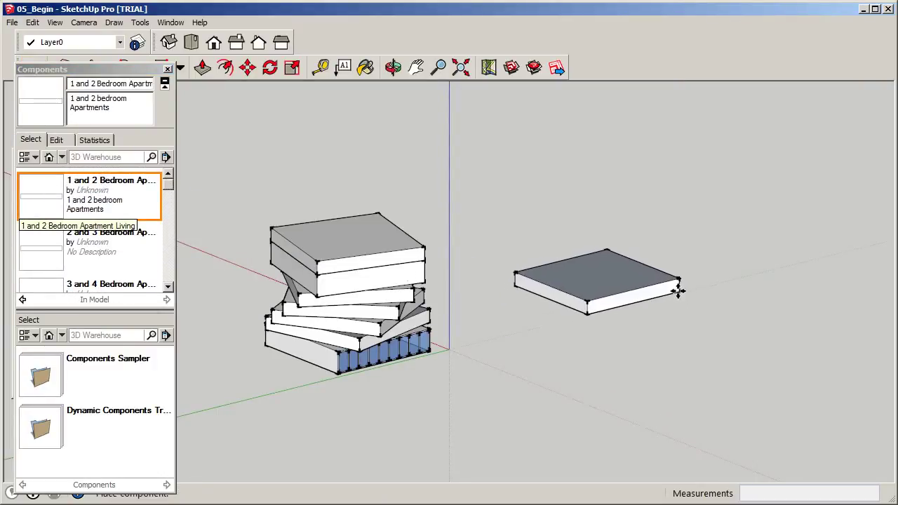
left_click(681, 290)
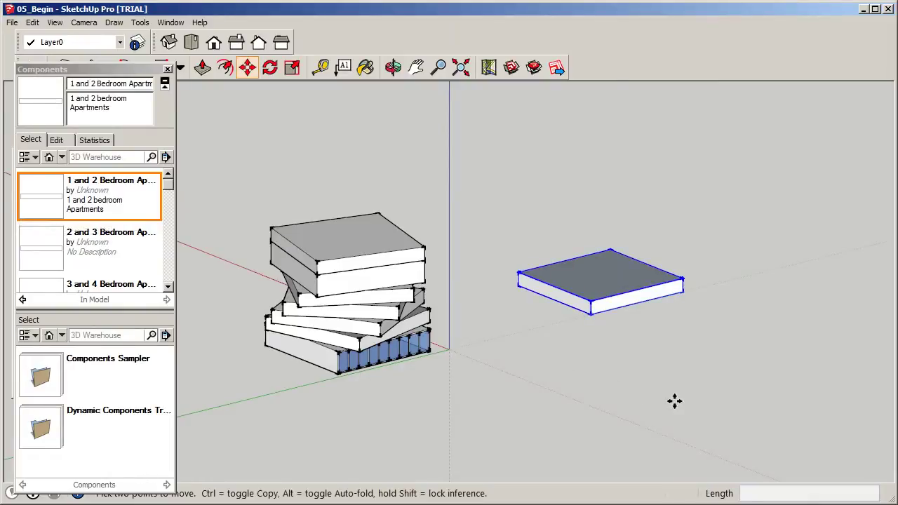
left_click(167, 69)
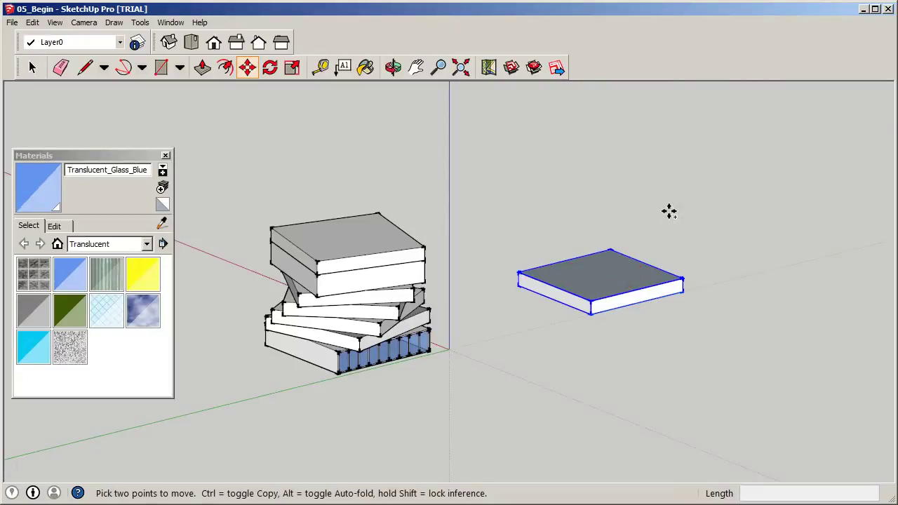
Copy the newly placed floor slab and paste one copy directly on top of it, aligned at the corners
key("ctrl+c")
key("ctrl+v")
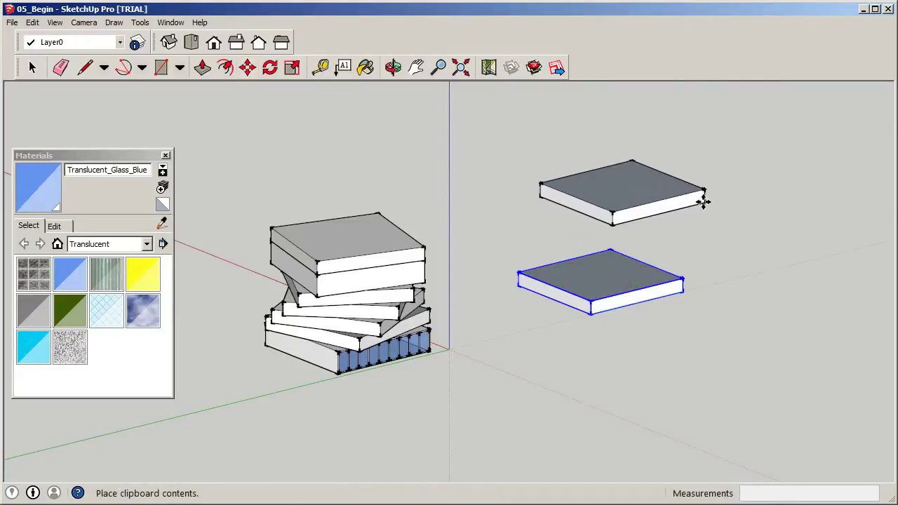
scroll(687, 201, "up", 2)
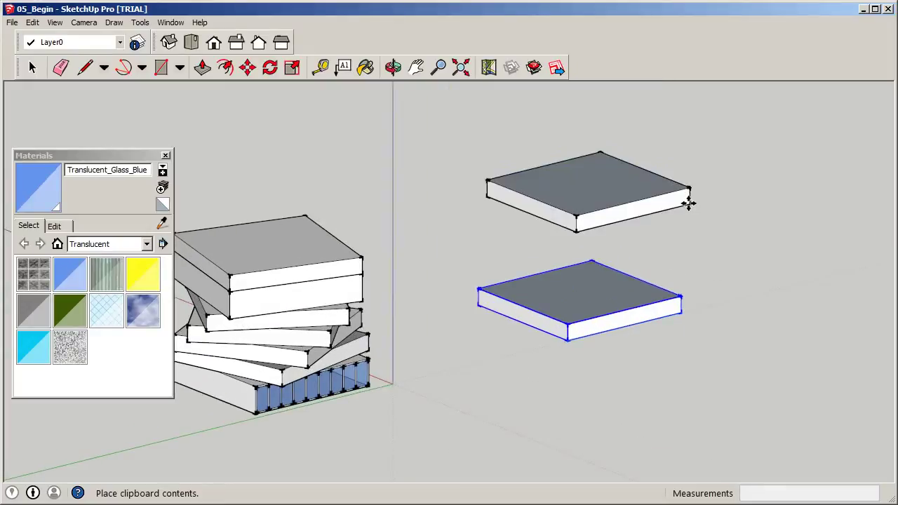
left_click(682, 298)
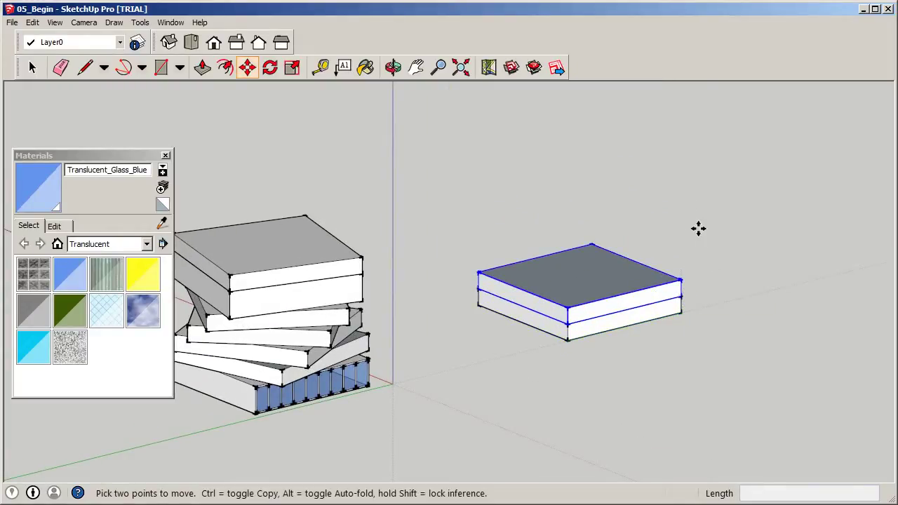
Paste two more slab copies and move each one onto the stack so that its corners line up
key("ctrl+v")
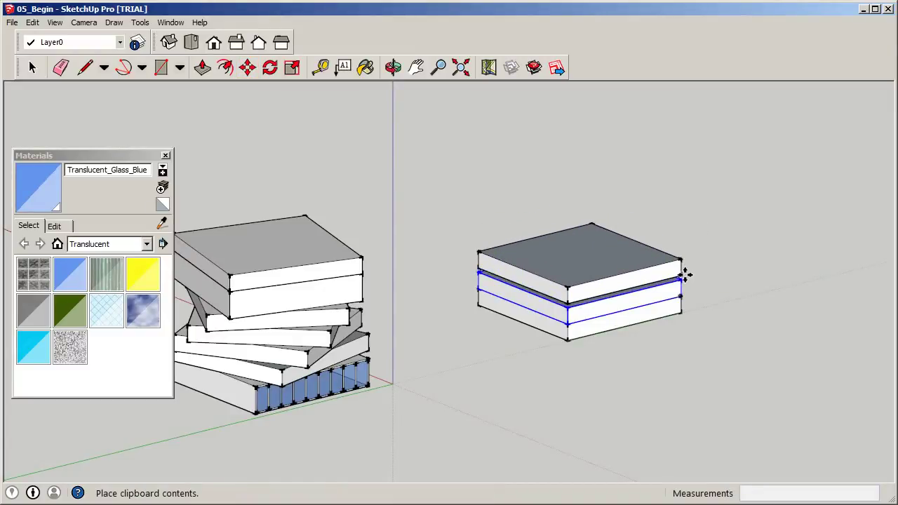
left_click(685, 272)
left_click(683, 276)
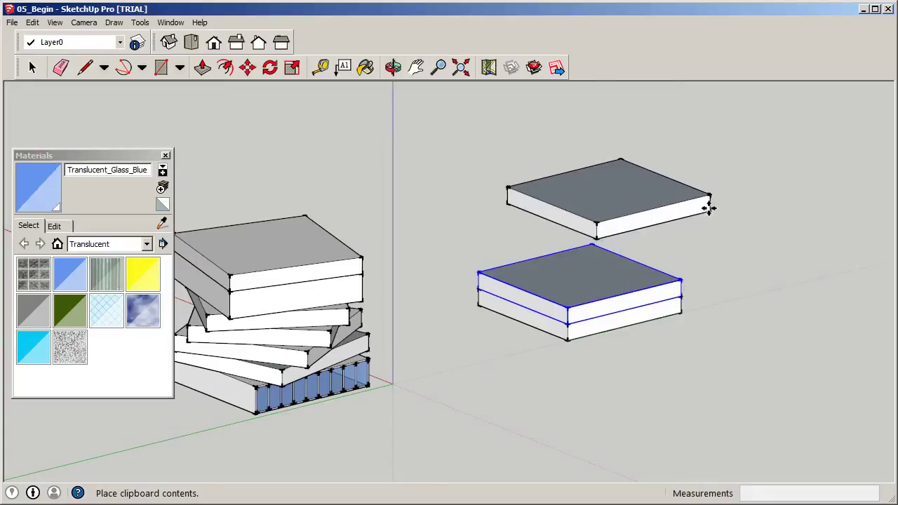
left_click(708, 184)
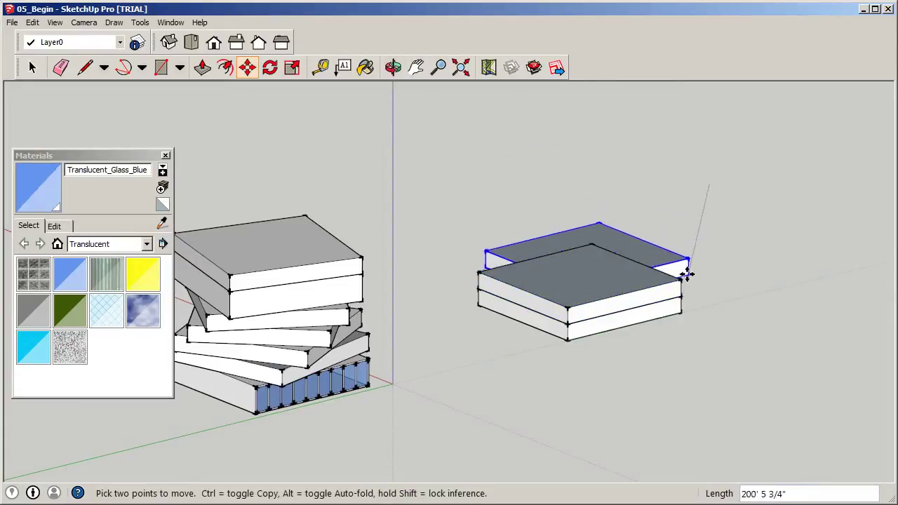
left_click(682, 280)
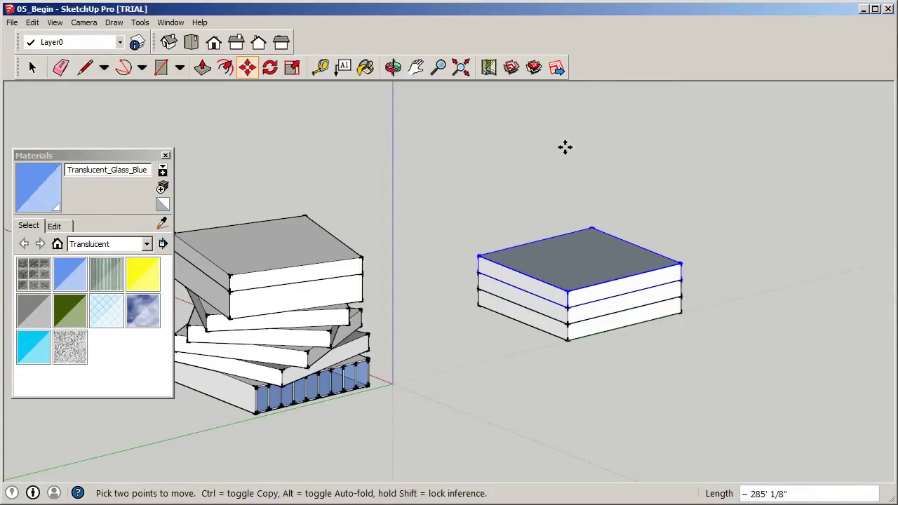
key("ctrl+v")
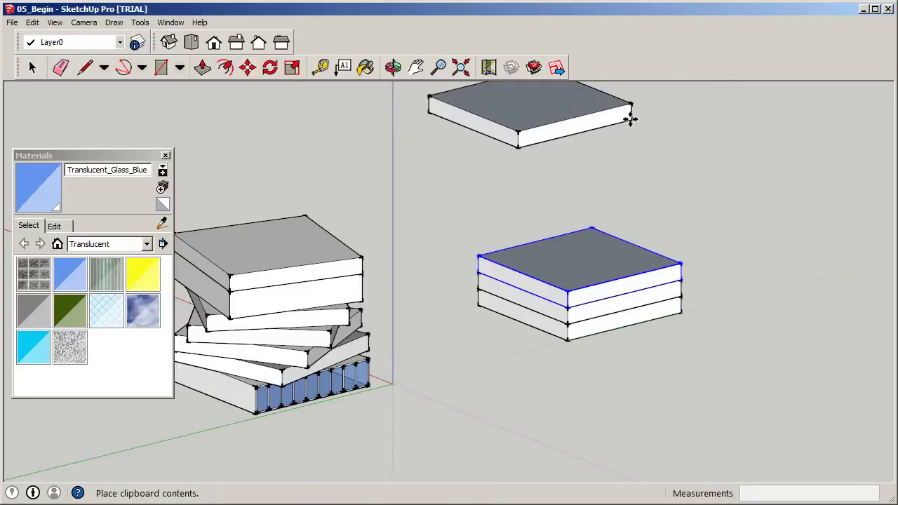
left_click(674, 153)
left_click(674, 167)
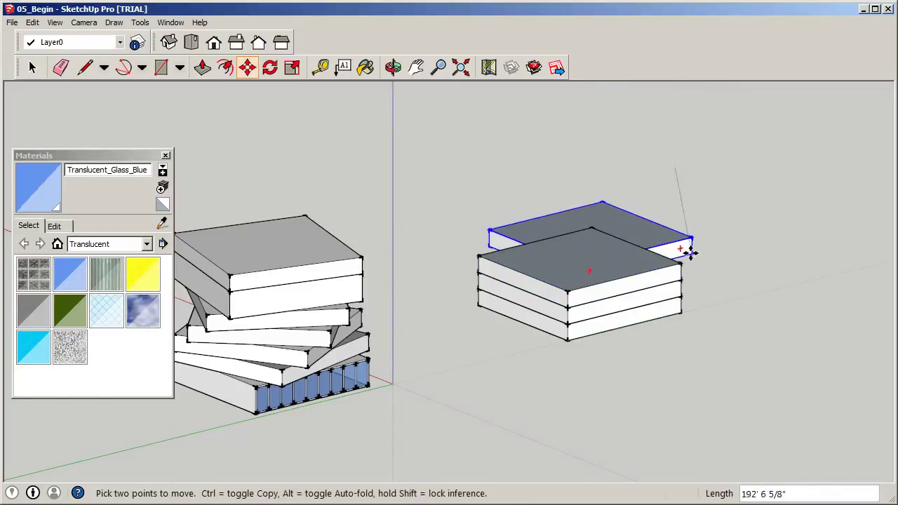
left_click(682, 263)
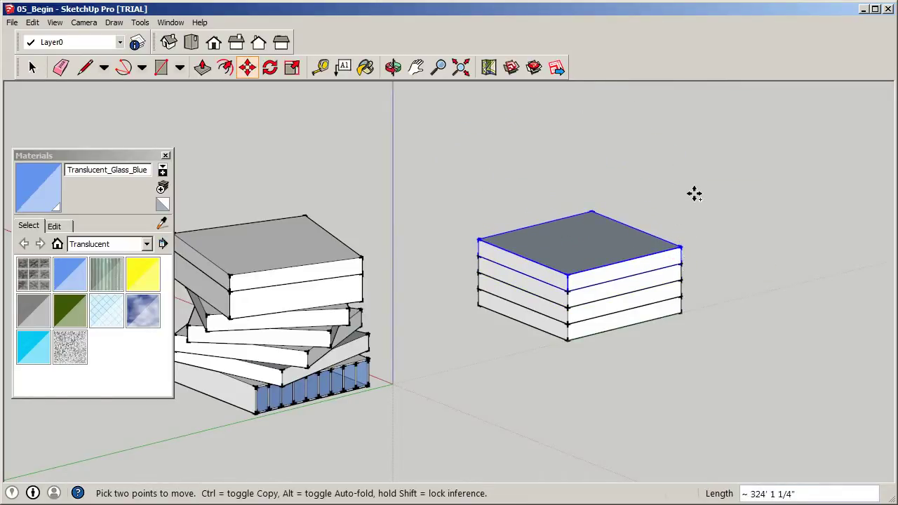
Paste three more slabs straight onto the top corner of the stack to make it seven floors high, and stop moving
key("ctrl+v")
left_click(682, 246)
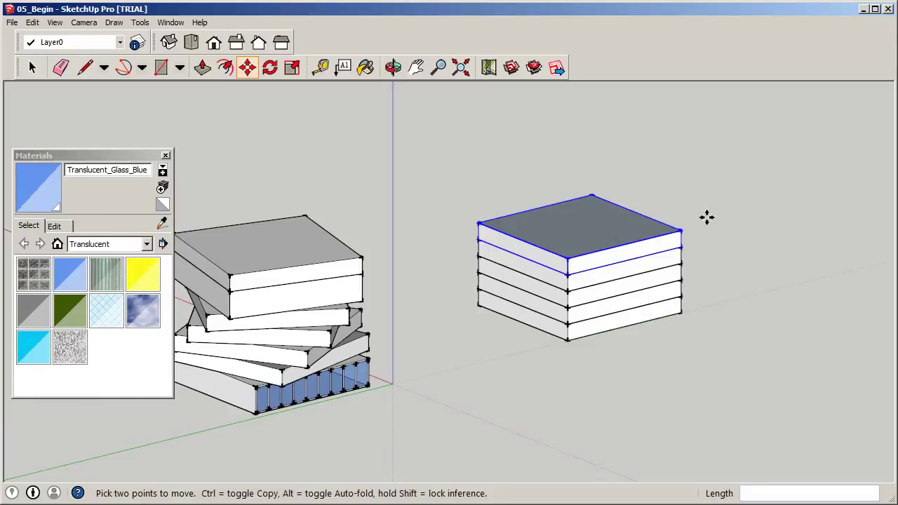
key("ctrl+v")
left_click(683, 228)
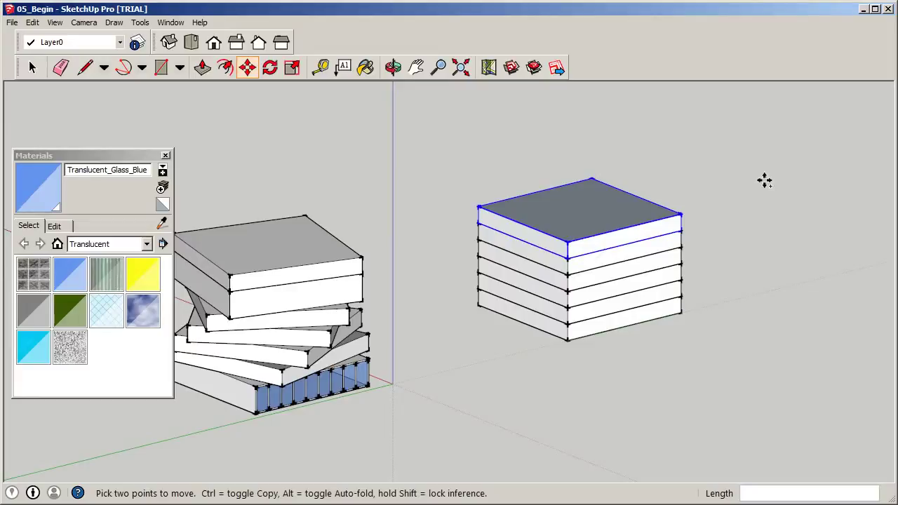
key("ctrl+v")
left_click(681, 213)
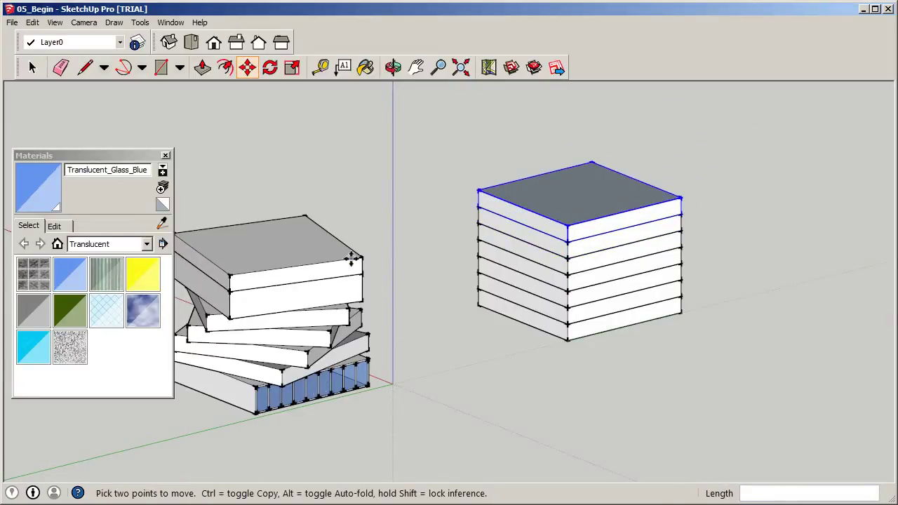
left_click(32, 67)
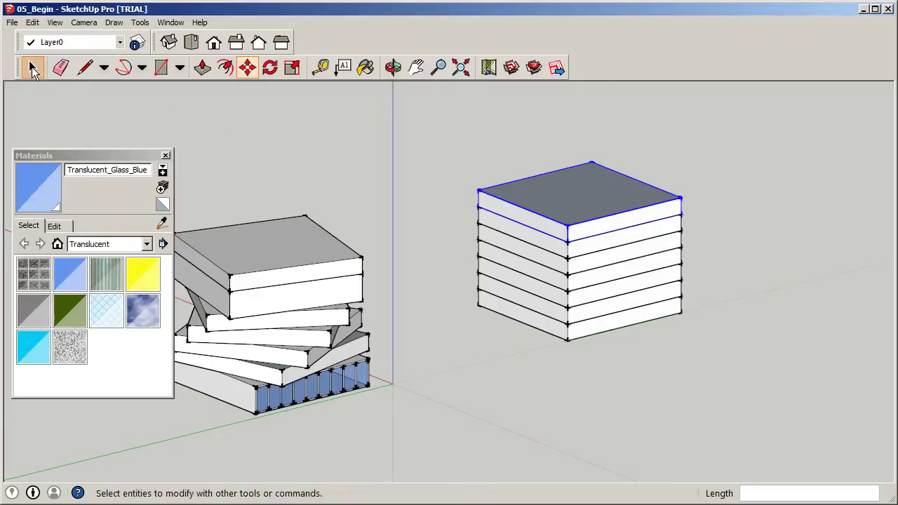
middle_click_drag(526, 149, 597, 185)
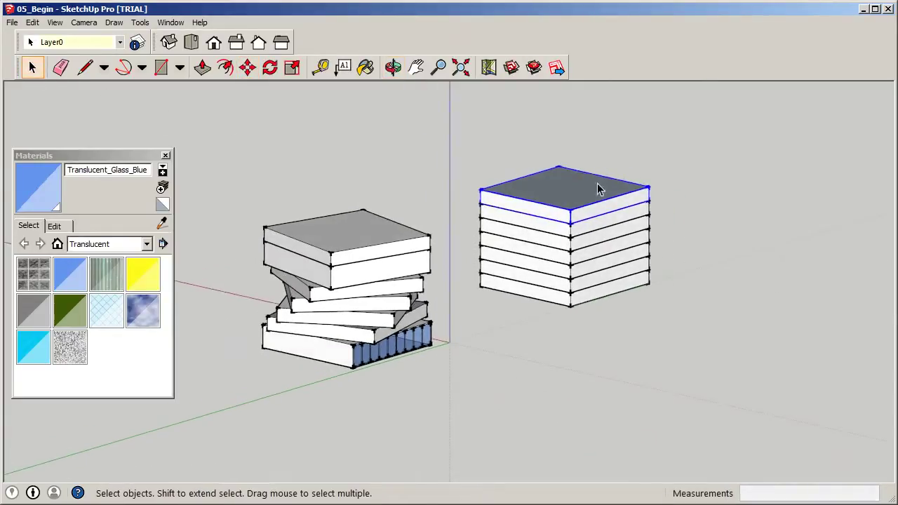
scroll(622, 294, "up", 5)
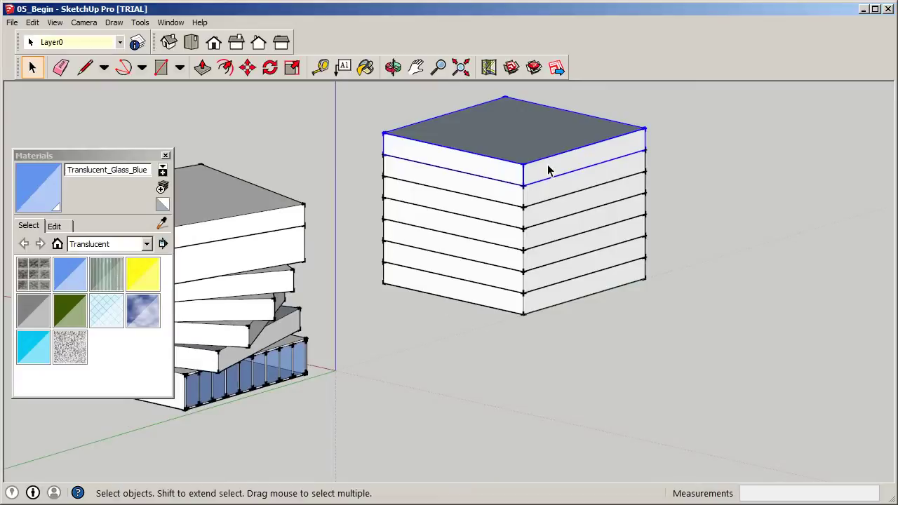
Check the component definition of different floors in the new stack in Entity Info, and close the info window
left_click(725, 140)
scroll(557, 313, "up", 3)
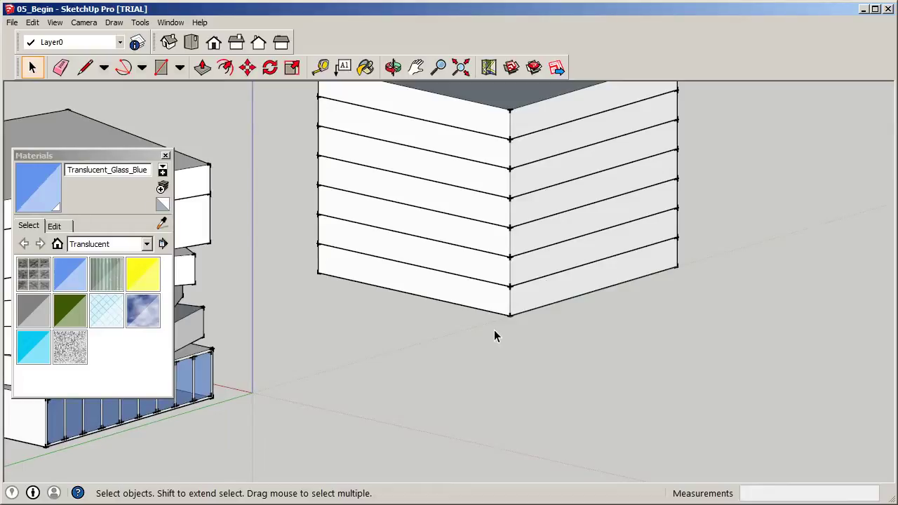
left_click(536, 302)
right_click(537, 285)
left_click(546, 286)
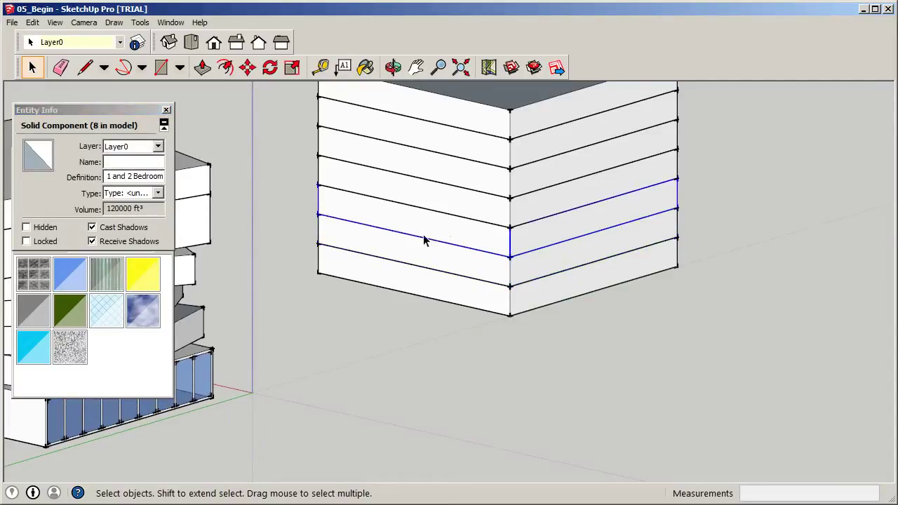
left_click(378, 188)
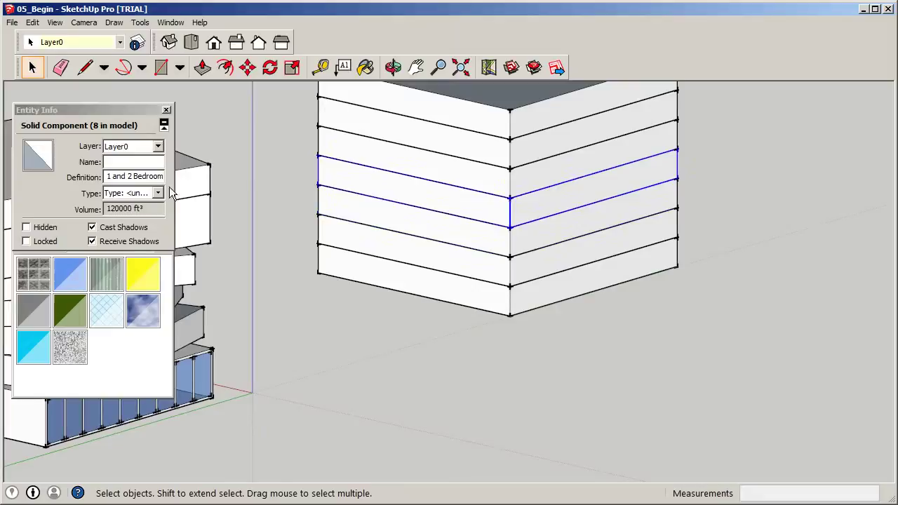
left_click(166, 110)
scroll(382, 327, "down", 2)
left_click(575, 346)
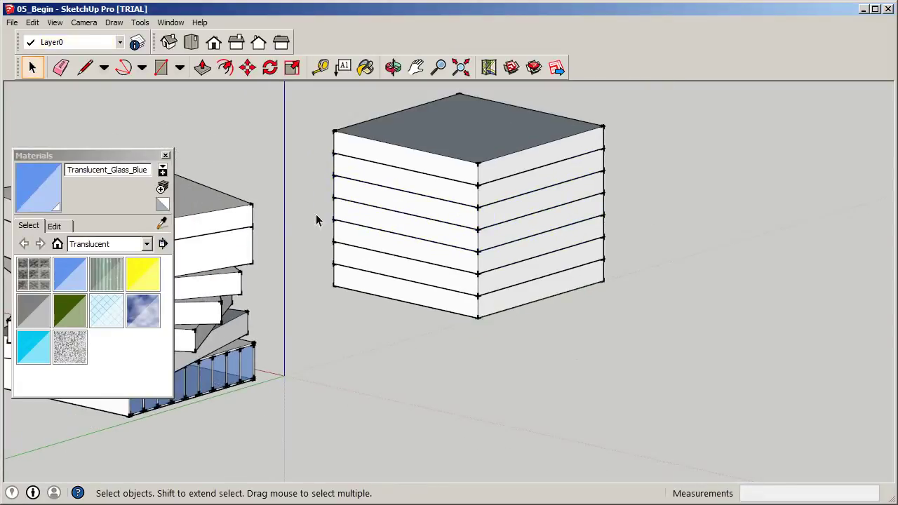
Close the Materials window and open the bottom floor component of the new stack for editing
left_click(165, 156)
scroll(544, 169, "up", 1)
scroll(265, 187, "down", 2)
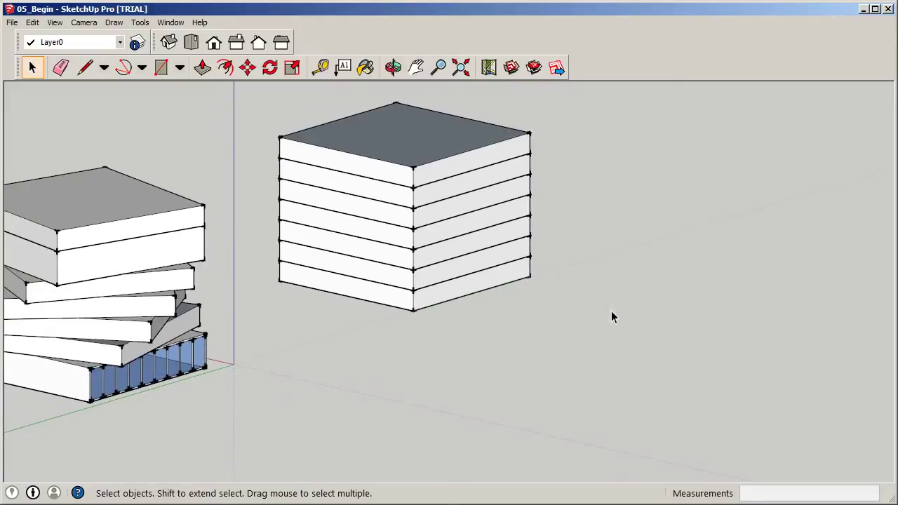
double_click(483, 285)
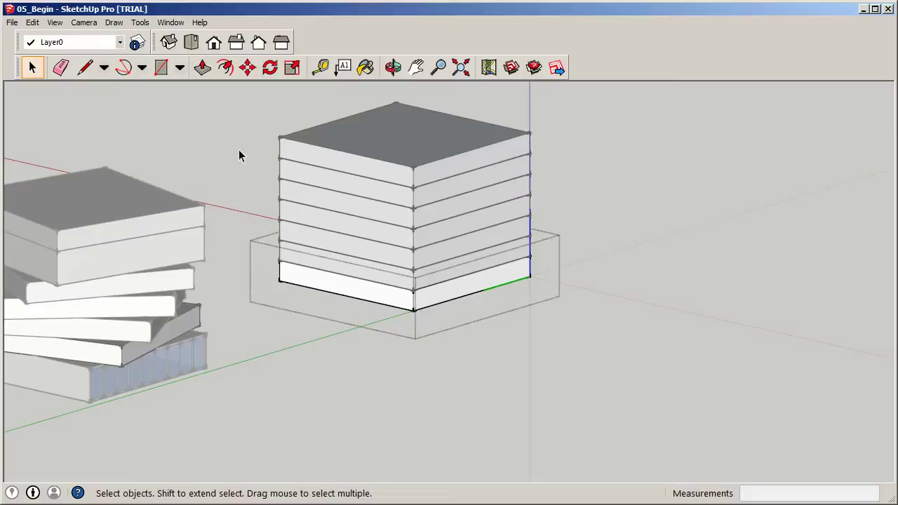
Try to offset the outline of the bottom floor's right-hand side face from its preselected edges
left_click(224, 68)
scroll(480, 318, "up", 4)
key("space")
left_click(434, 258)
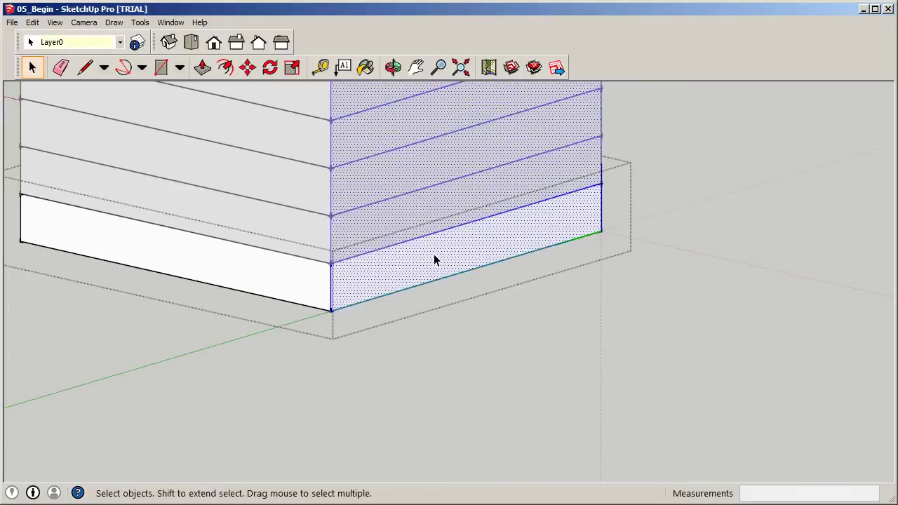
left_click(230, 71)
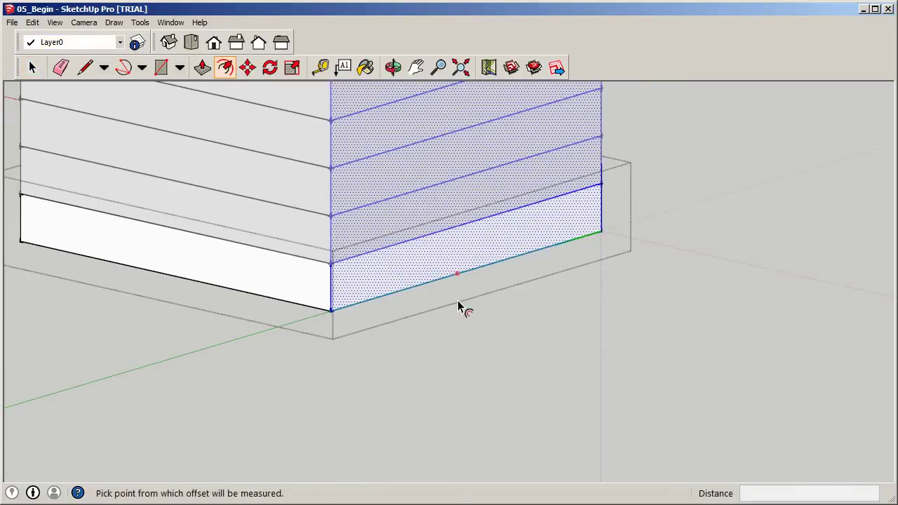
left_click(476, 279)
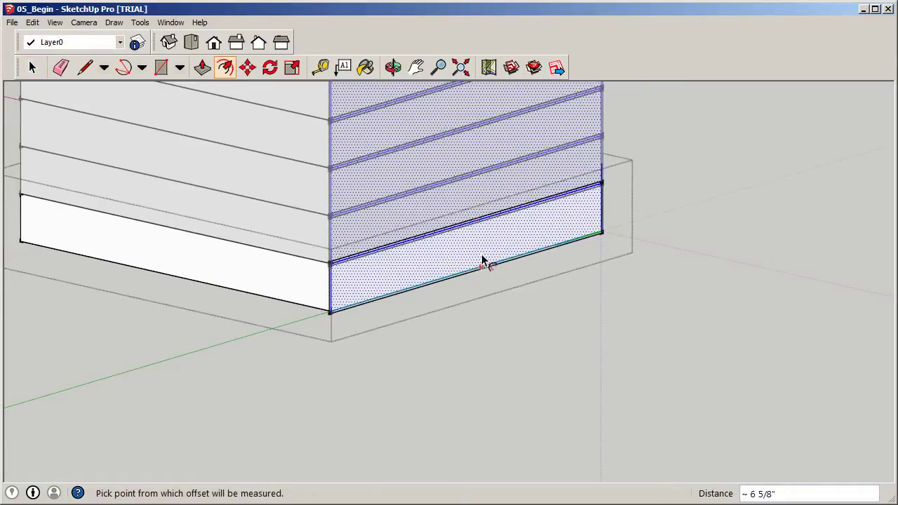
scroll(450, 267, "up", 2)
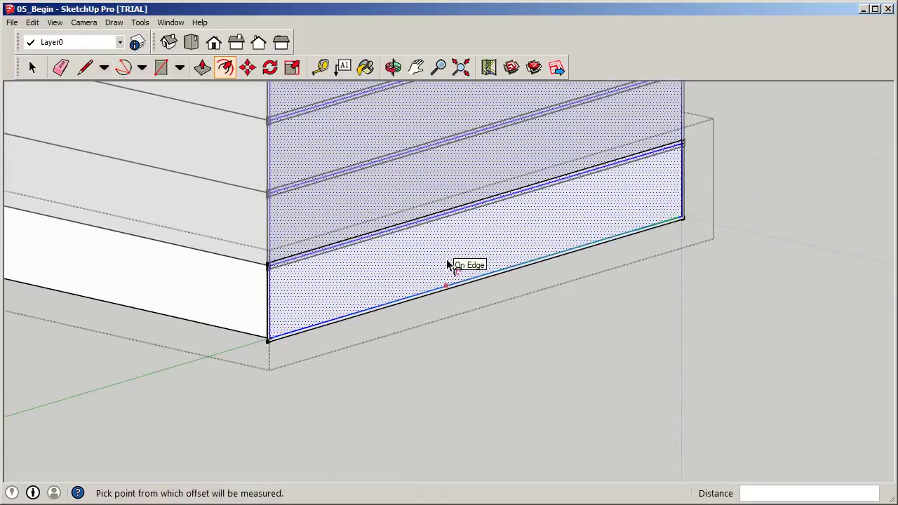
key("Escape")
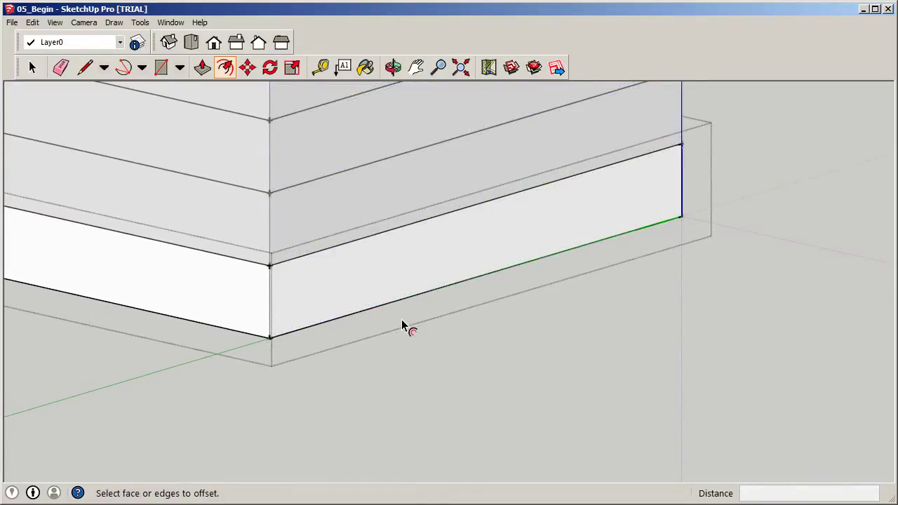
Offset the outline of the bottom floor's right-hand side face inward to leave a narrow border
left_click(492, 268)
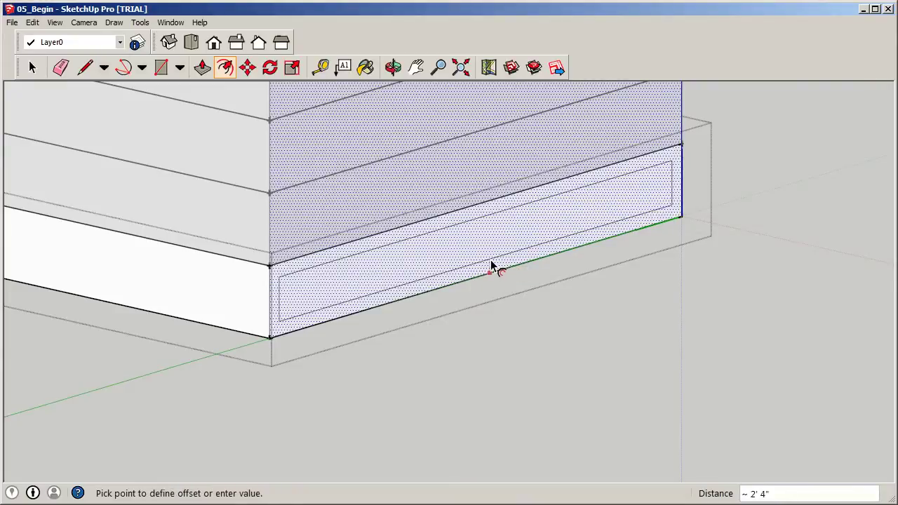
key("Return")
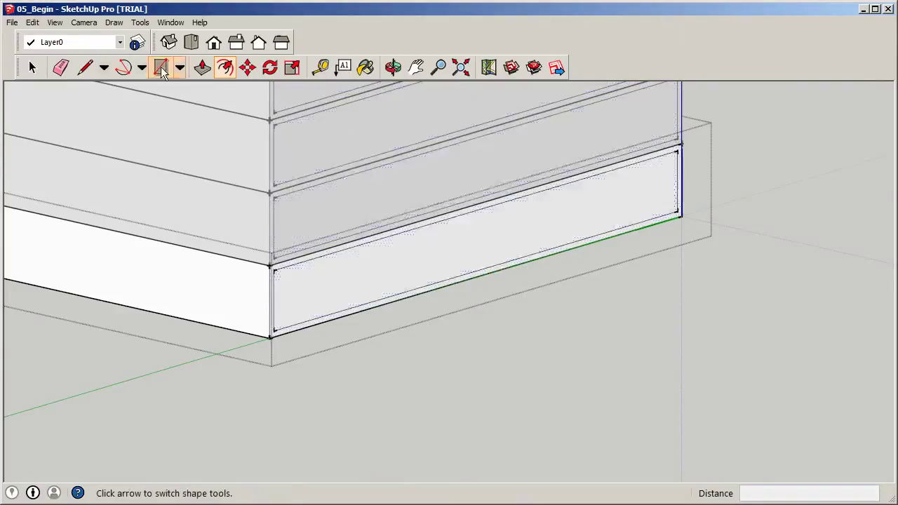
Place a guide point with the Tape Measure 10' from the inset outline's near upper corner, along its top edge
left_click(85, 67)
scroll(307, 267, "up", 2)
scroll(308, 266, "down", 3)
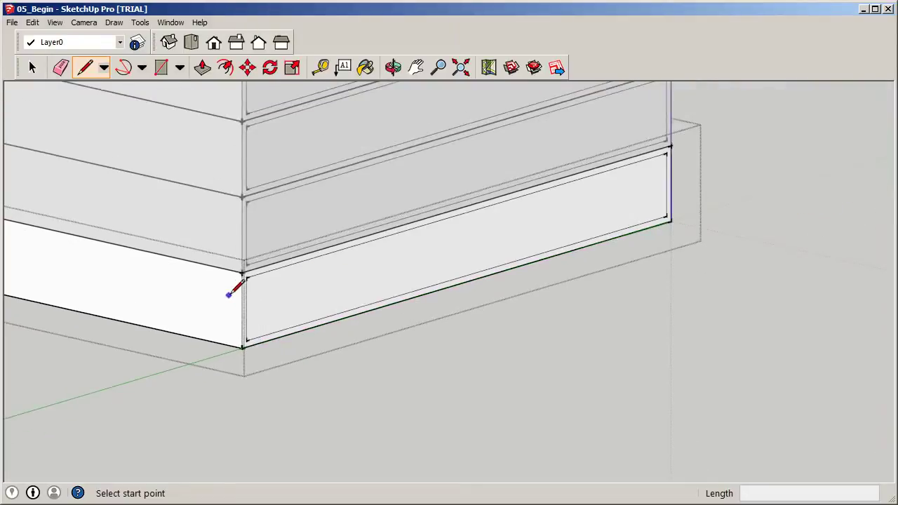
scroll(310, 311, "down", 2)
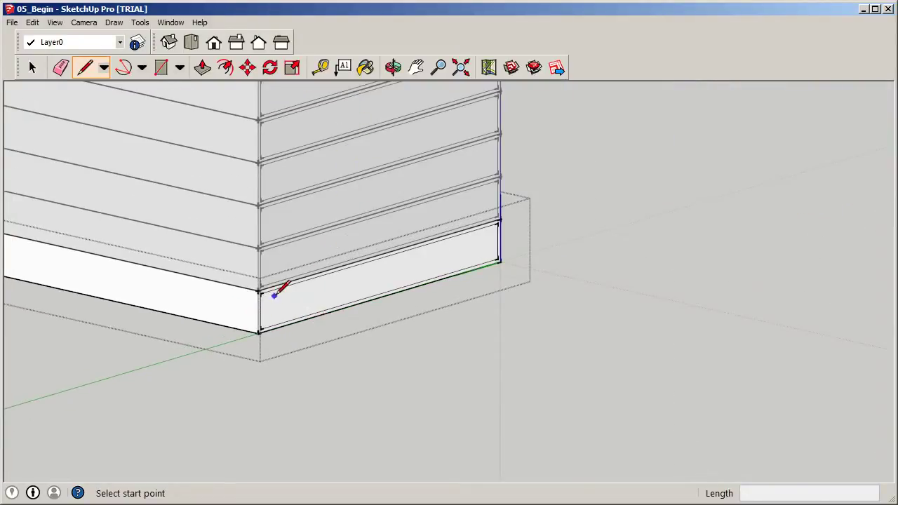
scroll(274, 290, "up", 3)
scroll(318, 370, "down", 5)
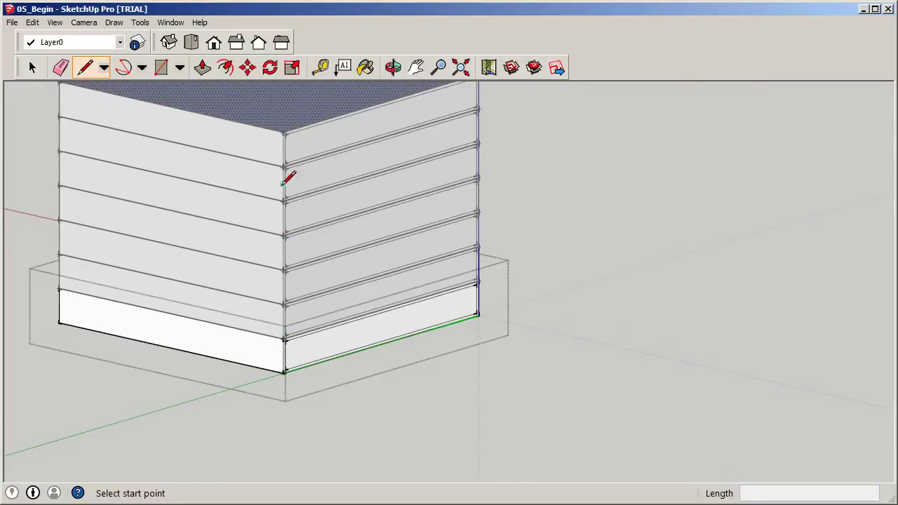
scroll(279, 344, "up", 4)
scroll(304, 342, "up", 2)
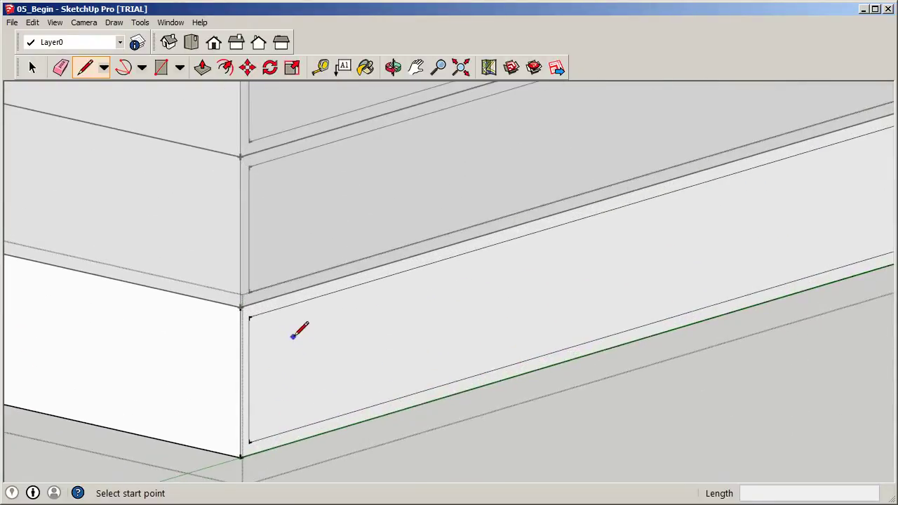
left_click(321, 67)
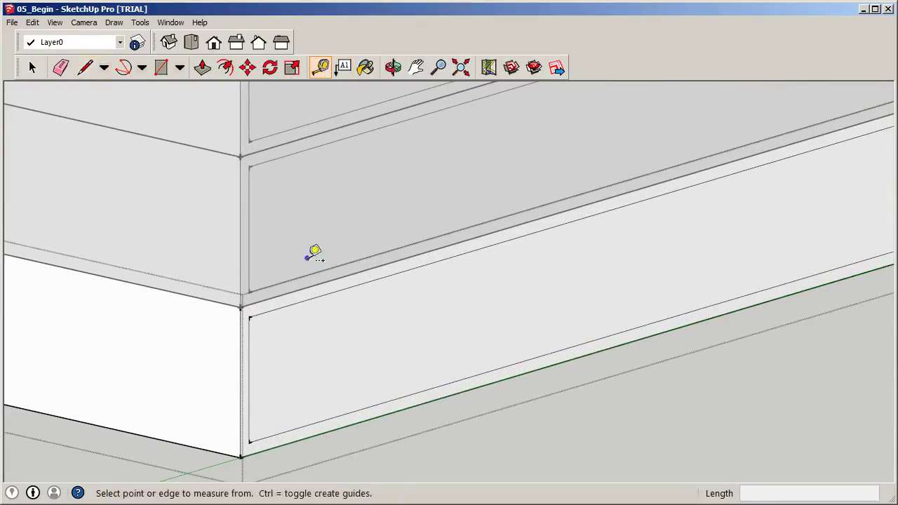
left_click(249, 317)
type("1")
key("Return")
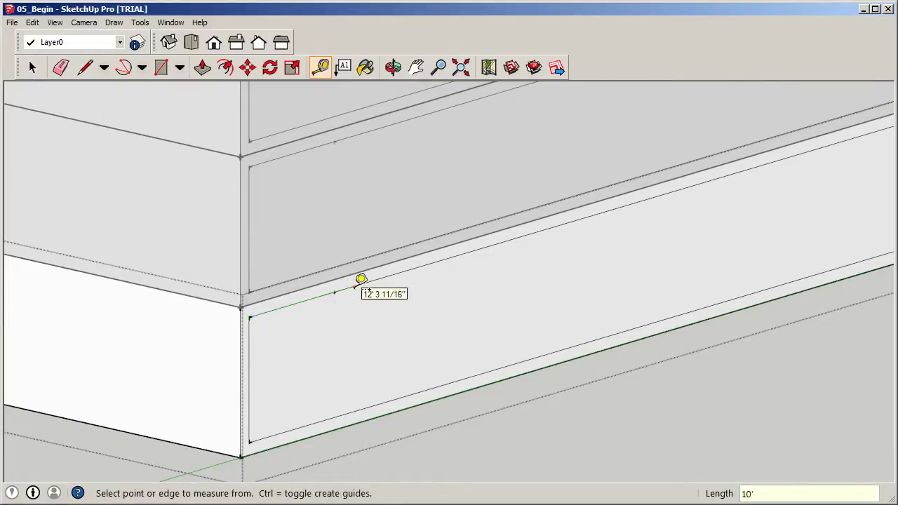
Place a second guide point 12 inches beyond the first one on the inset outline's top edge
left_click(336, 292)
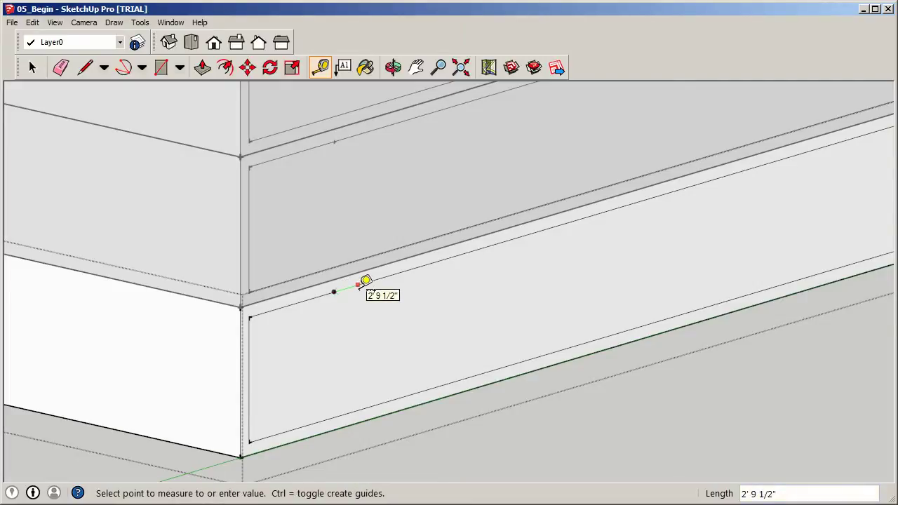
type("12")
key("Return")
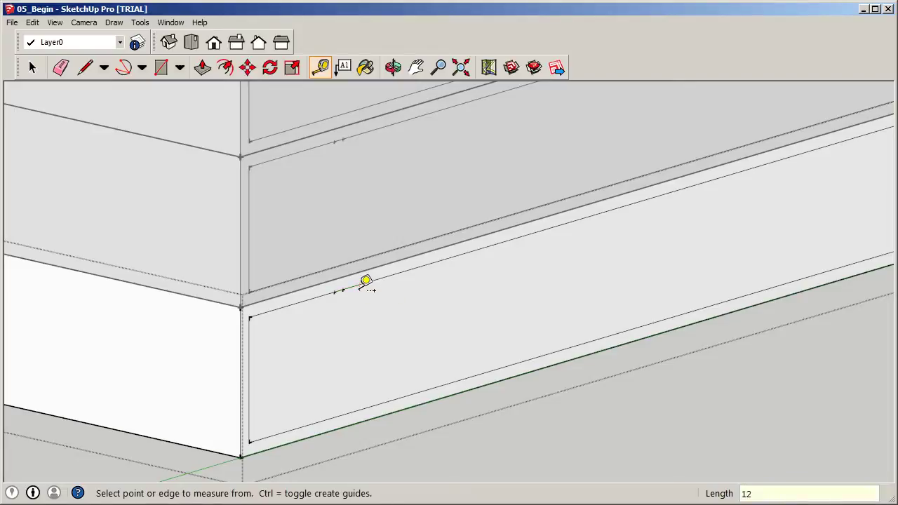
Draw two vertical lines from the guide points down to the inset outline's bottom edge, separating the first window panel
left_click(85, 67)
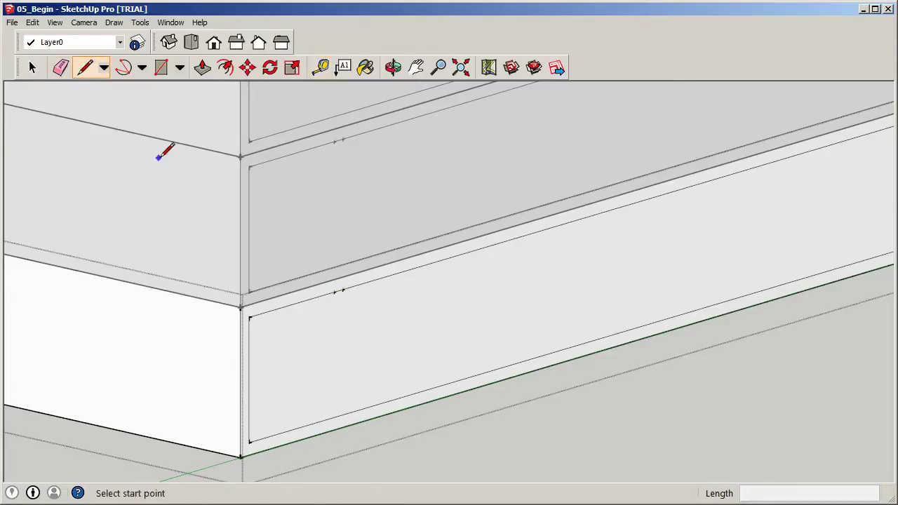
left_click(335, 290)
left_click(335, 417)
left_click(342, 290)
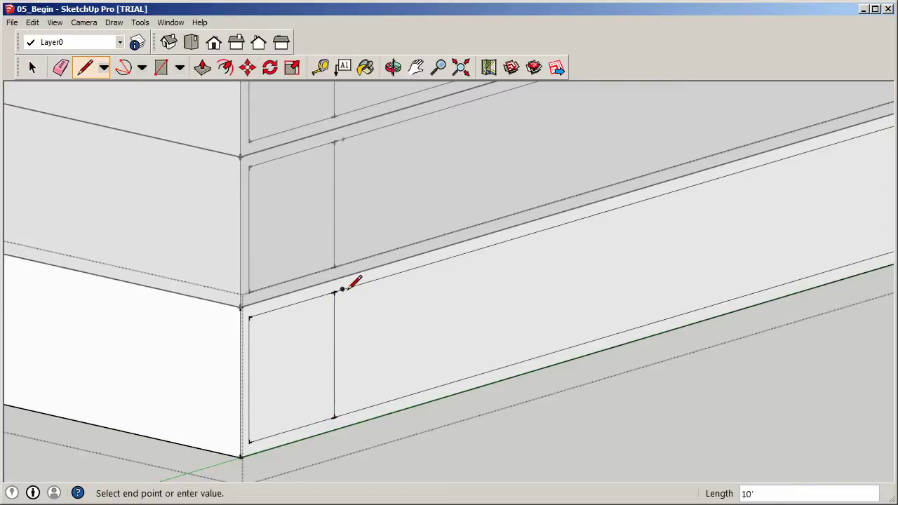
left_click(342, 415)
scroll(319, 396, "down", 4)
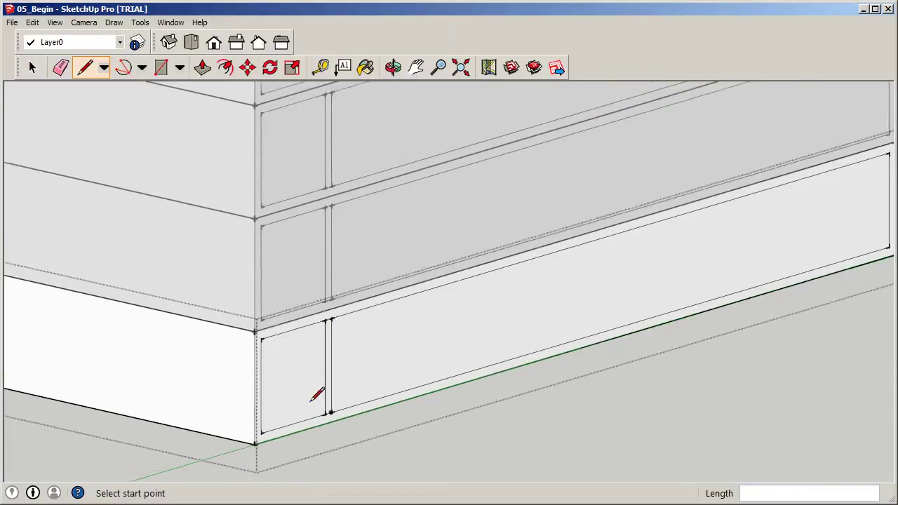
Copy the first window panel's face with its two vertical lines, and paste one copy so its near bottom corner meets the second line
scroll(358, 379, "down", 4)
key("space")
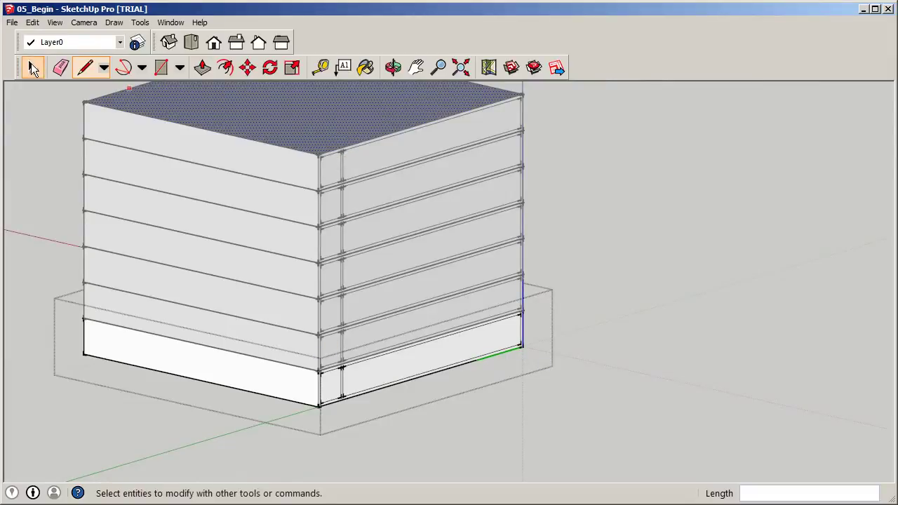
scroll(352, 472, "up", 3)
scroll(324, 345, "up", 4)
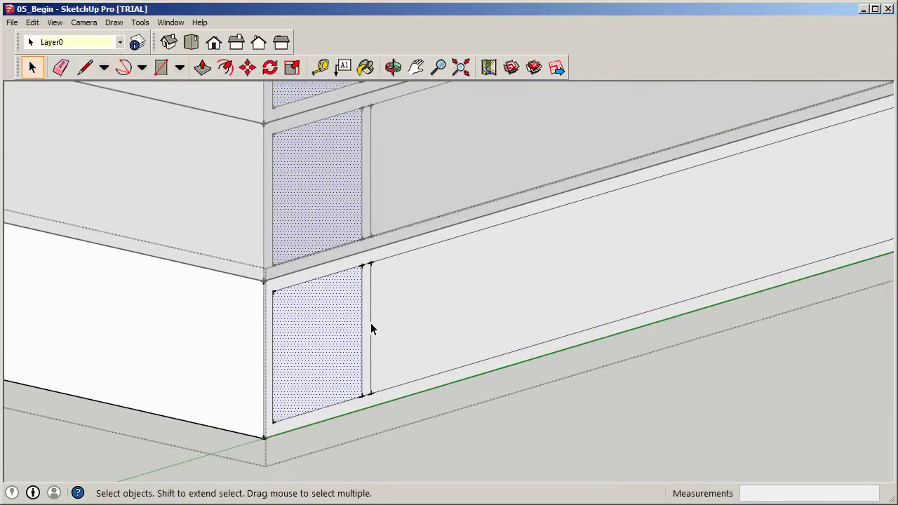
left_click(371, 327)
left_click(363, 328, "shift")
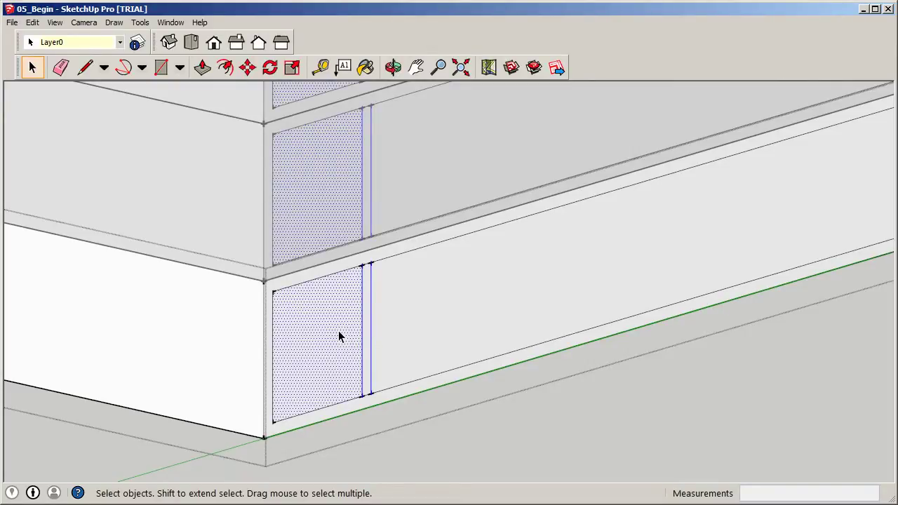
key("ctrl+v")
scroll(401, 377, "down", 2)
scroll(404, 376, "down", 1)
scroll(449, 365, "up", 3)
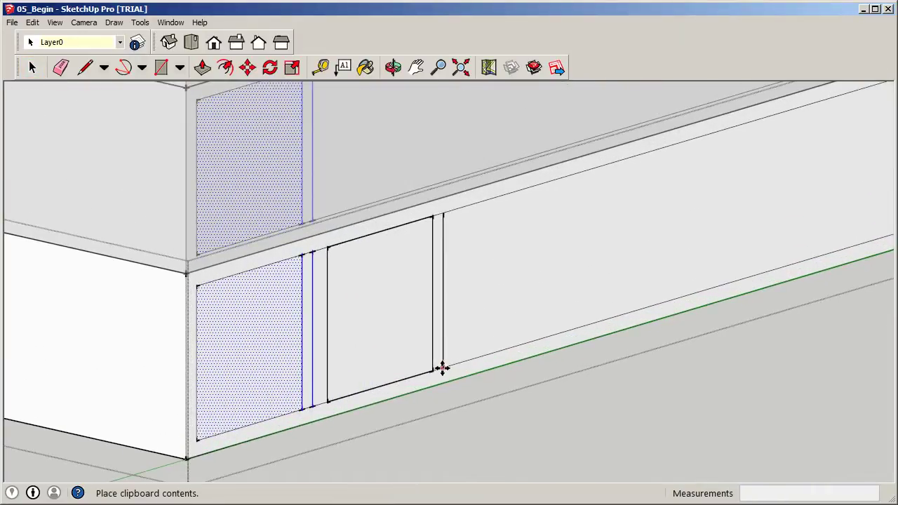
left_click(441, 369)
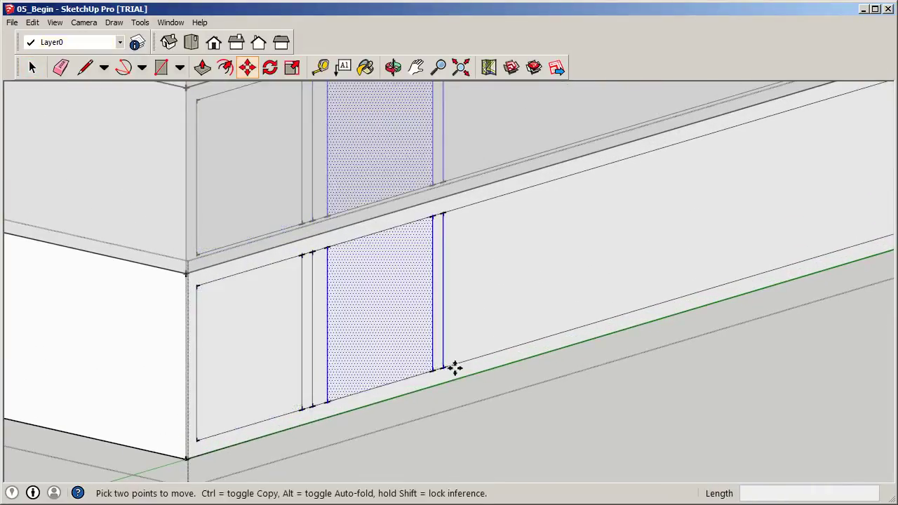
left_click(327, 402)
left_click(313, 406)
scroll(357, 367, "down", 3)
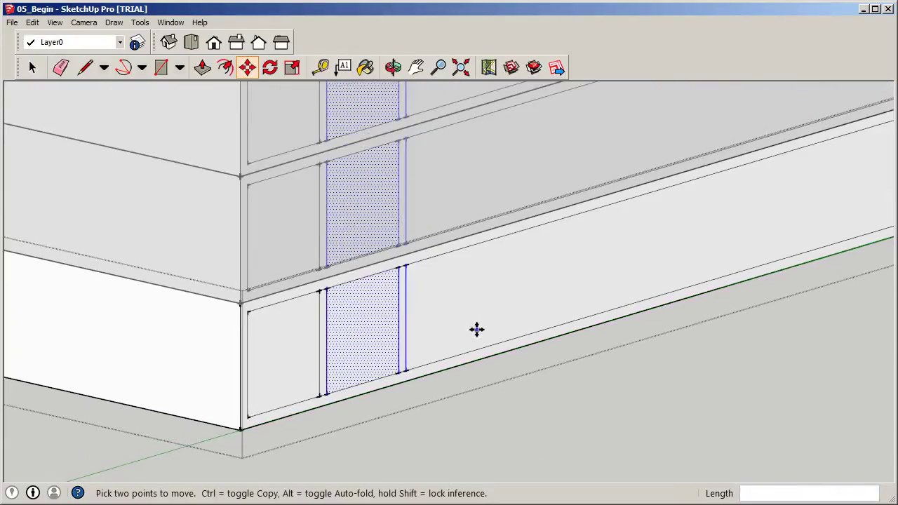
Paste six more copies of the window panel end to end along the floor's face, each near bottom corner meeting the previous copy's last line
key("ctrl+v")
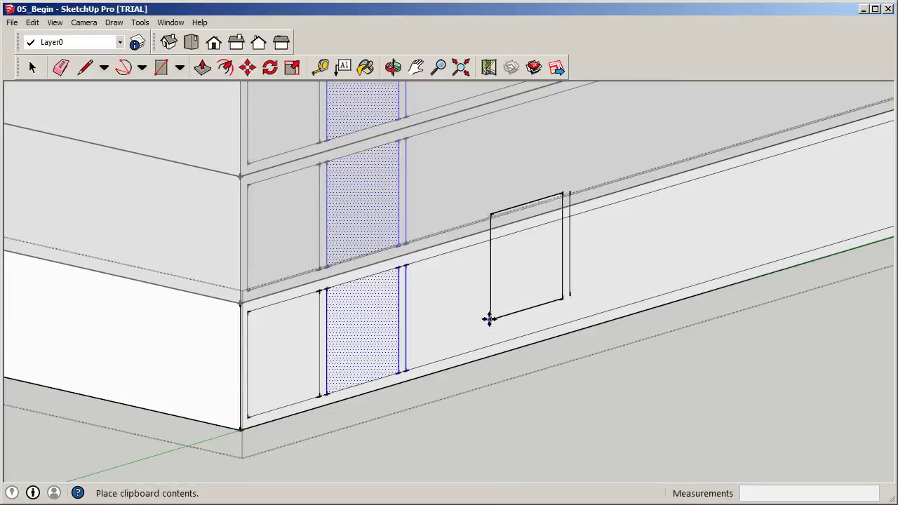
scroll(437, 349, "up", 2)
left_click(387, 377)
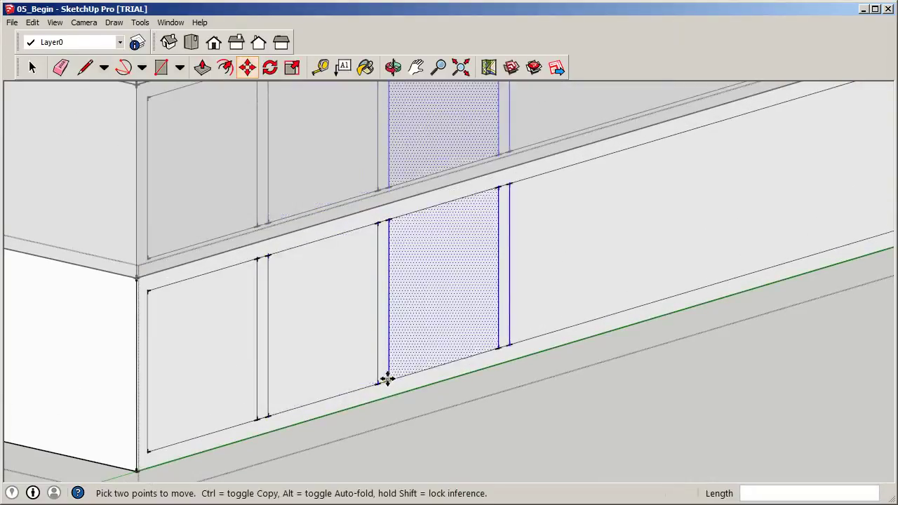
scroll(291, 383, "down", 3)
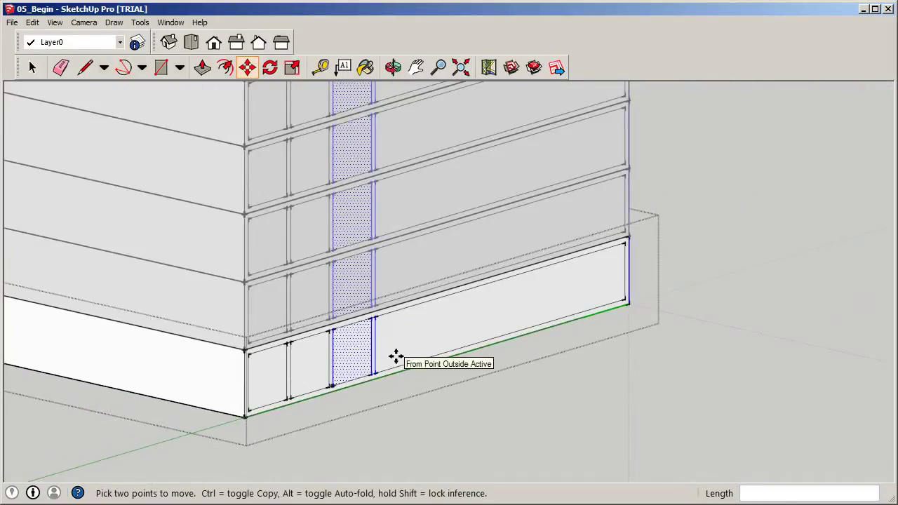
key("ctrl+v")
scroll(394, 358, "up", 3)
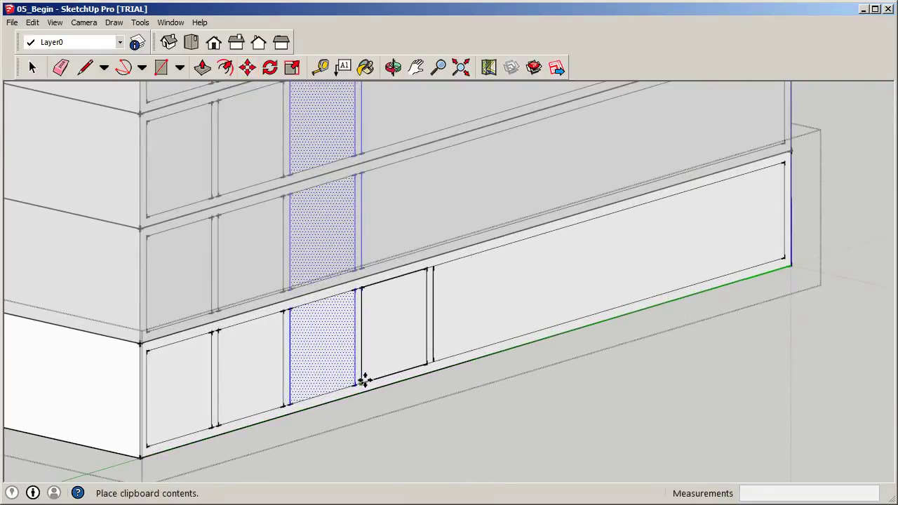
left_click(361, 383)
key("ctrl+v")
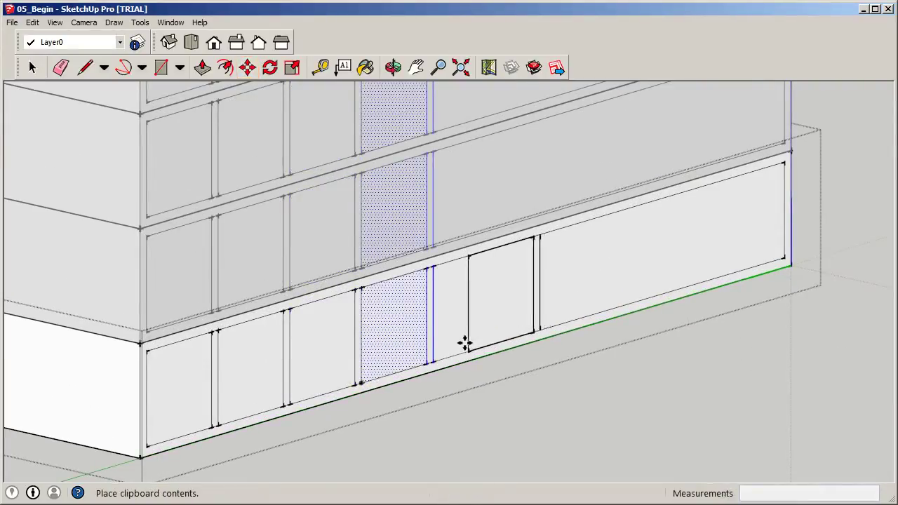
left_click(433, 361)
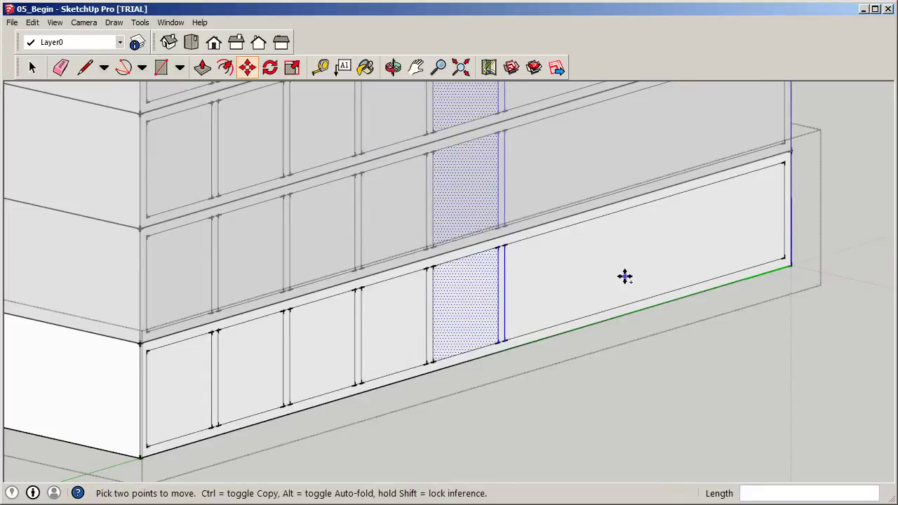
key("ctrl+v")
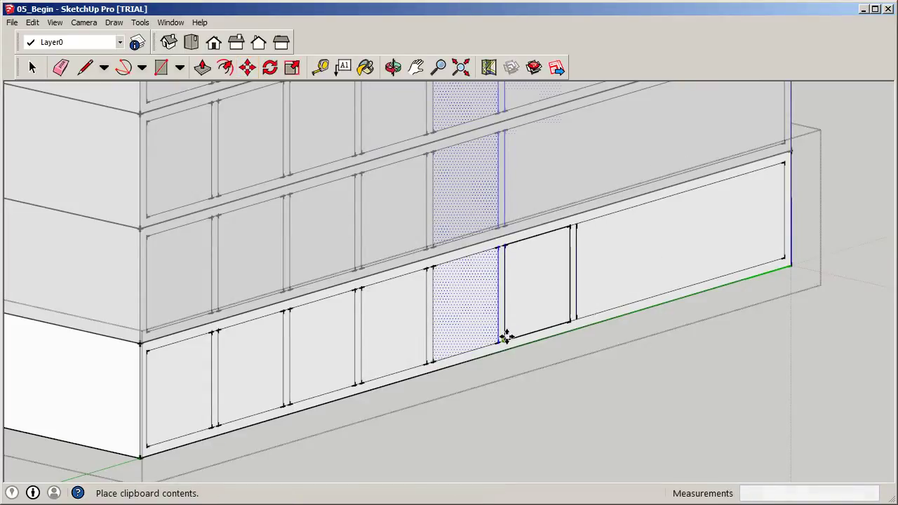
left_click(506, 339)
key("ctrl+v")
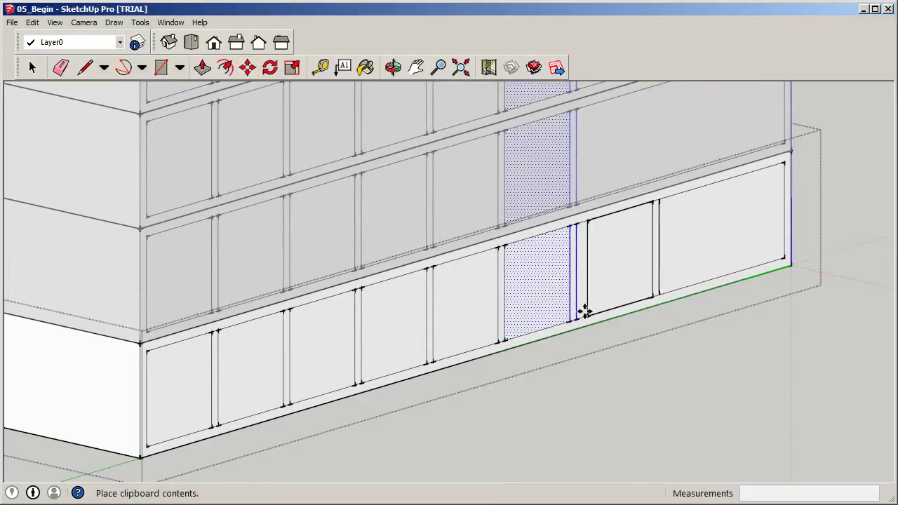
left_click(578, 315)
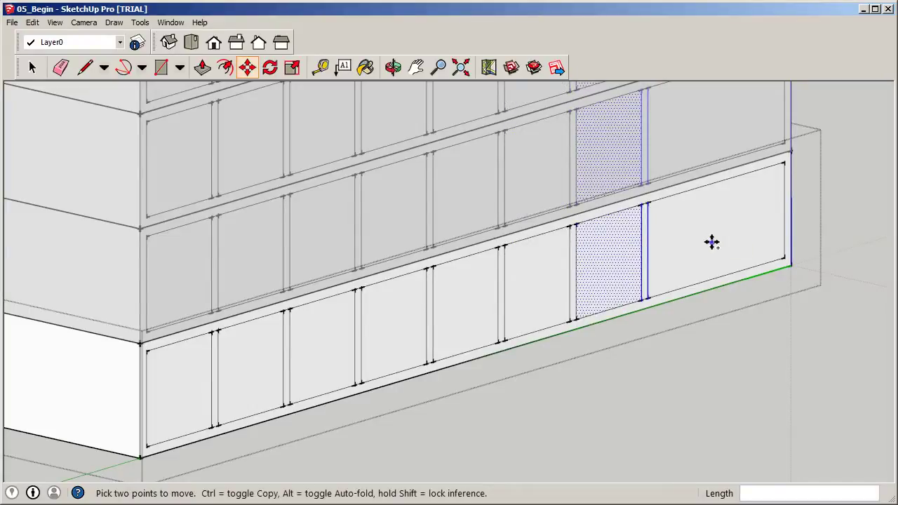
key("ctrl+v")
left_click(647, 299)
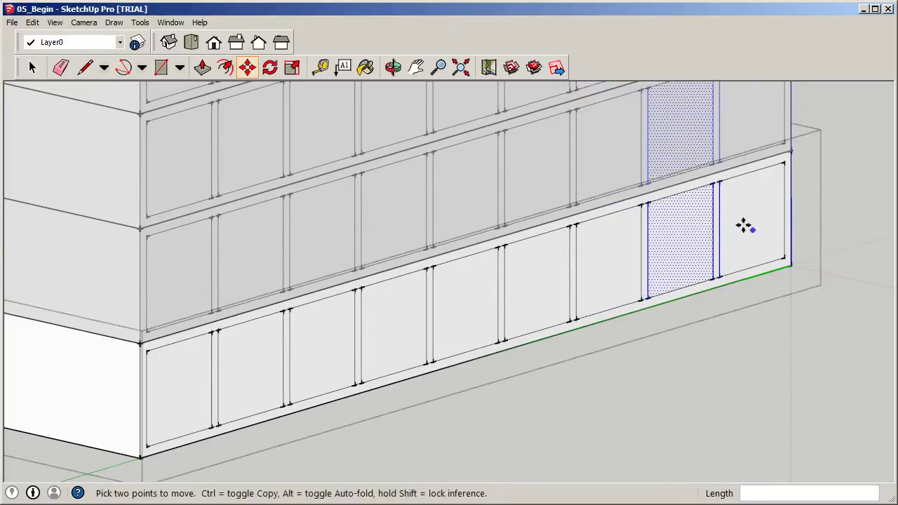
Leave the floor component and check the window panels across all floors of the apartment tower
left_click(33, 66)
scroll(501, 277, "down", 2)
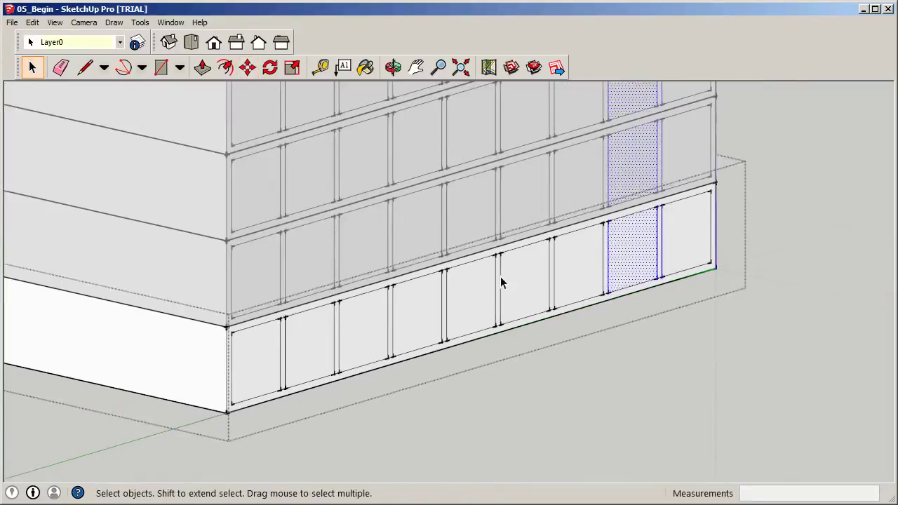
scroll(719, 329, "down", 5)
middle_click_drag(638, 325, 452, 339)
scroll(311, 405, "down", 2)
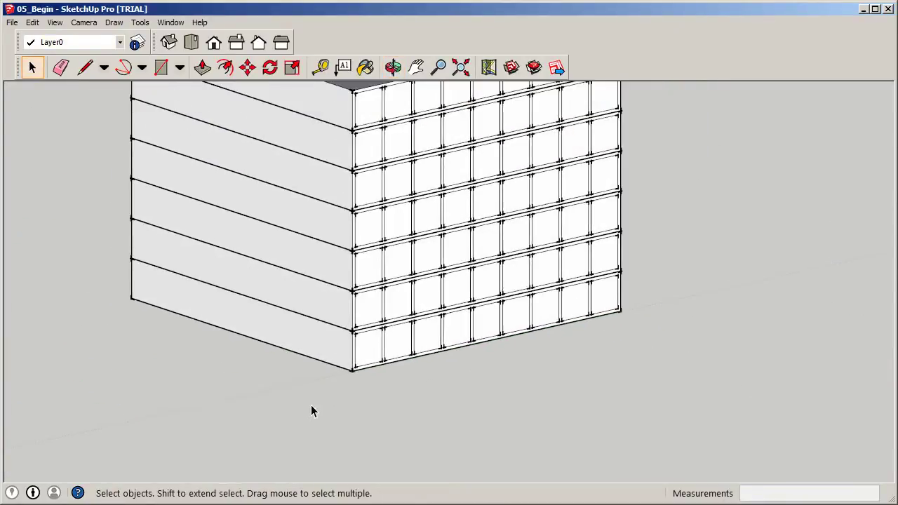
middle_click_drag(408, 386, 457, 370)
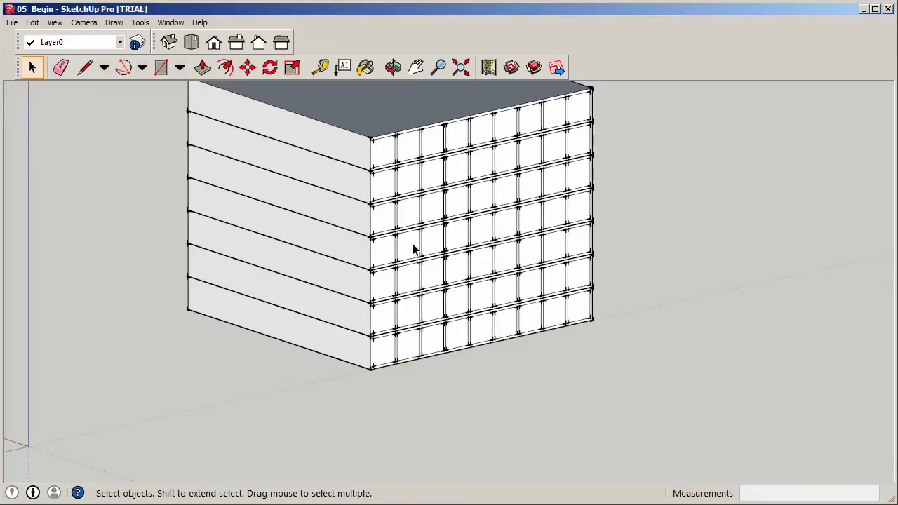
scroll(414, 250, "up", 1)
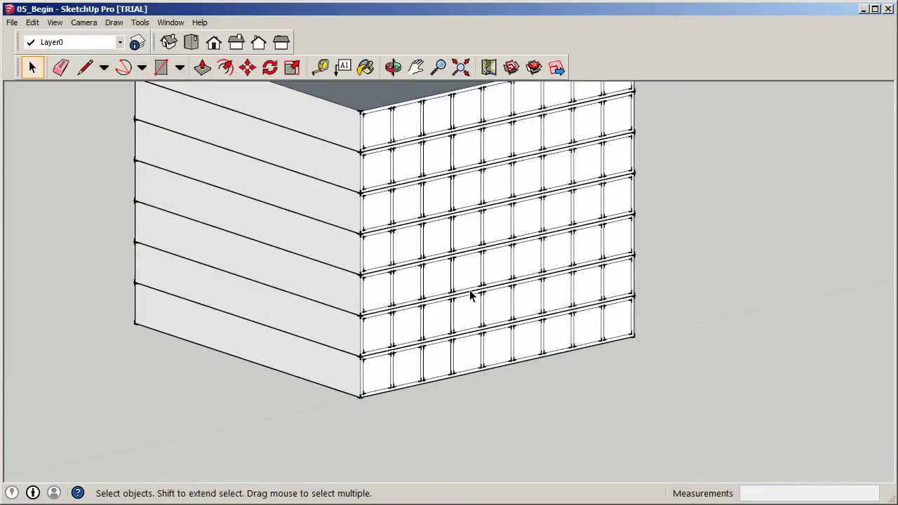
Edit the bottom floor component, paint all nine window panels with Translucent_Glass_Blue, and leave the component
double_click(475, 358)
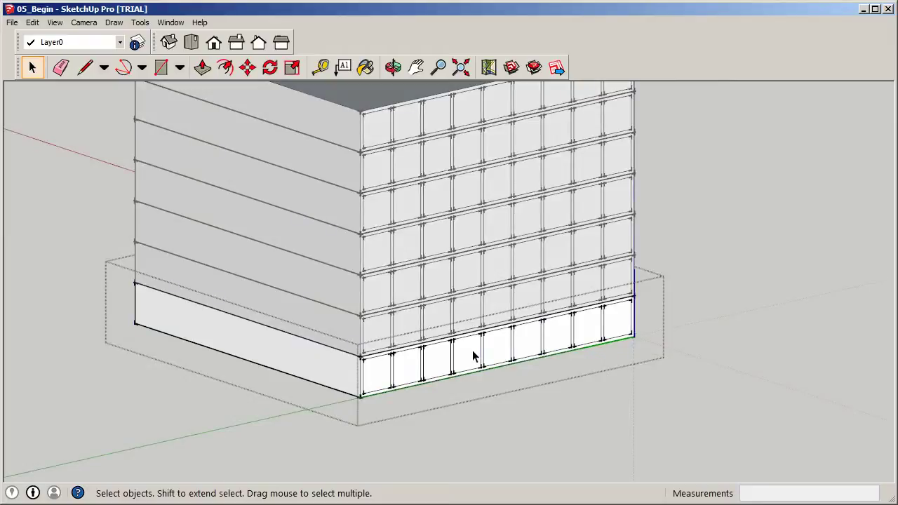
left_click(364, 68)
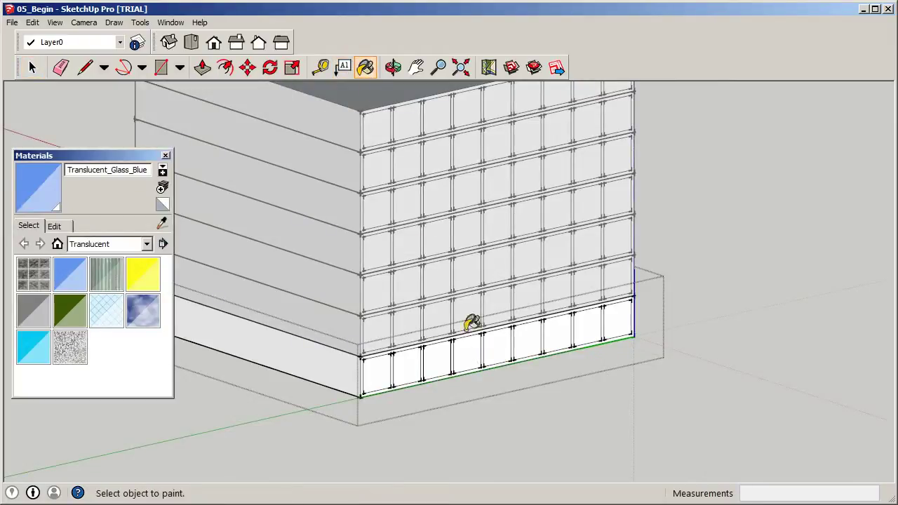
left_click(377, 370)
left_click(408, 368)
left_click(442, 356)
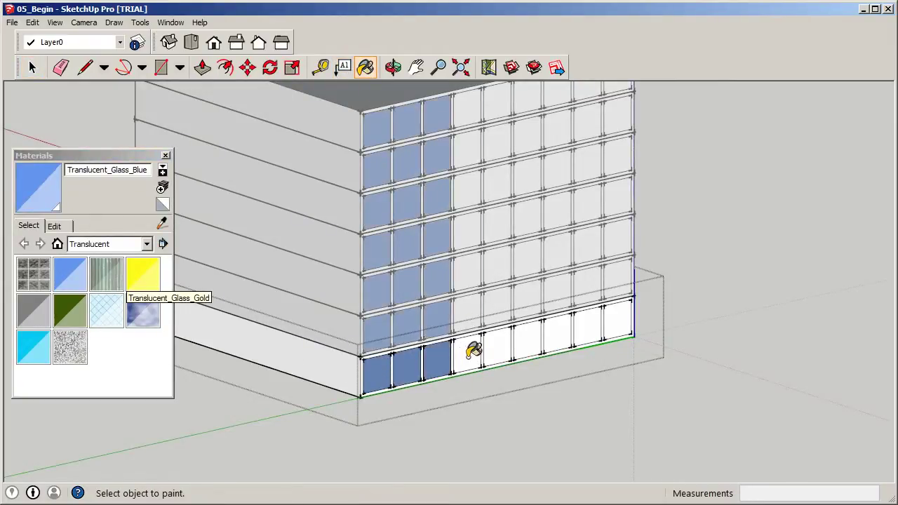
left_click(472, 351)
left_click(502, 343)
left_click(532, 333)
left_click(562, 328)
left_click(588, 323)
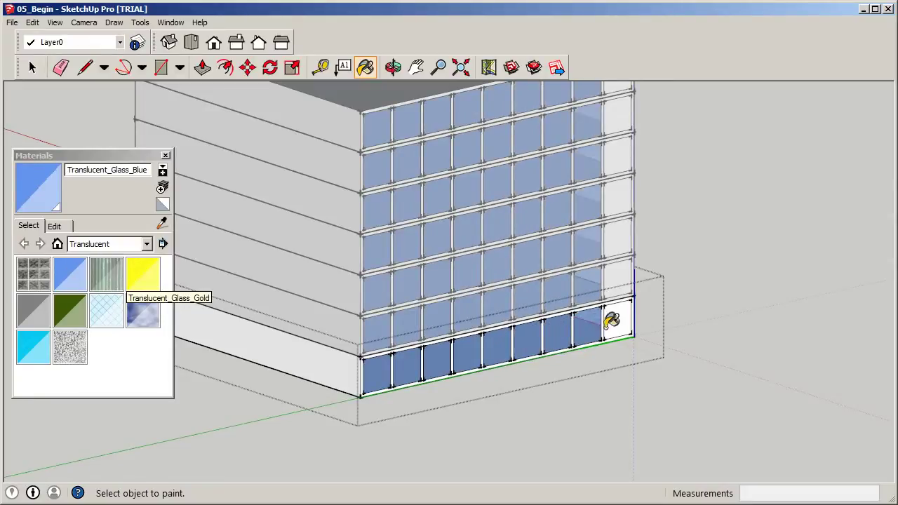
left_click(612, 317)
left_click(165, 156)
left_click(31, 67)
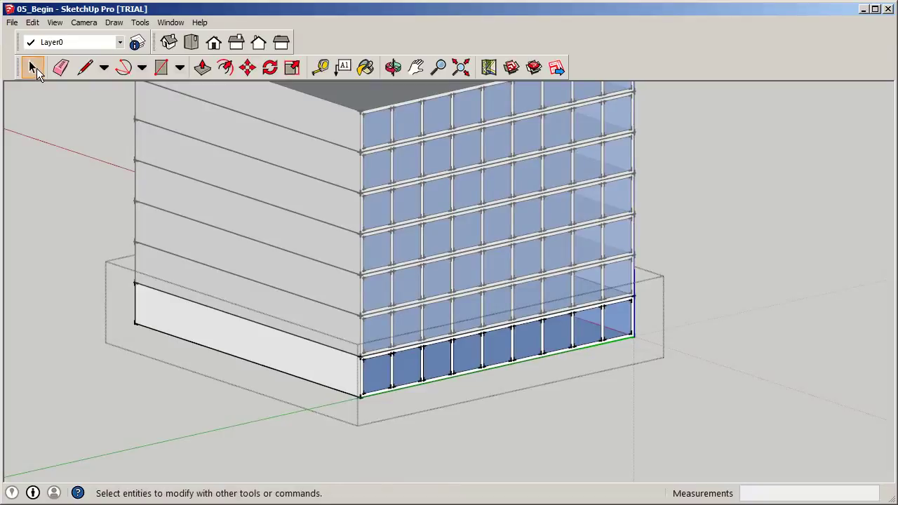
left_click(708, 215)
Examine the finished apartment tower and the twisted tower side by side, comparing how their floors carry the blue window panels
scroll(708, 211, "down", 3)
middle_click_drag(708, 211, 534, 302)
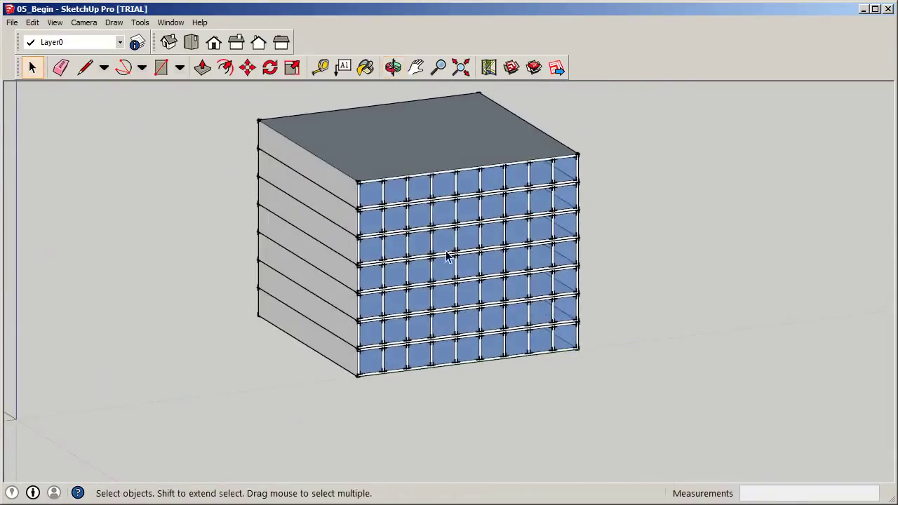
scroll(638, 277, "down", 5)
middle_click_drag(638, 277, 526, 250)
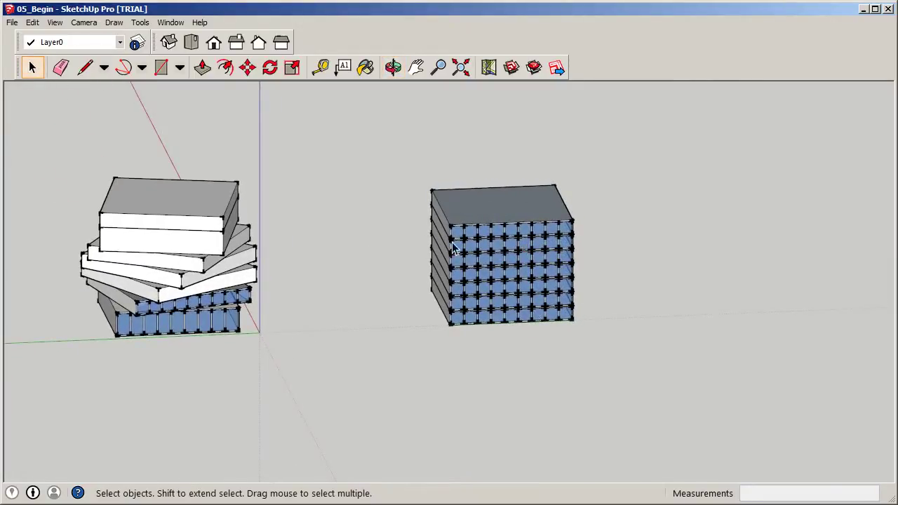
scroll(587, 269, "down", 2)
middle_click_drag(262, 330, 322, 312)
scroll(305, 311, "up", 4)
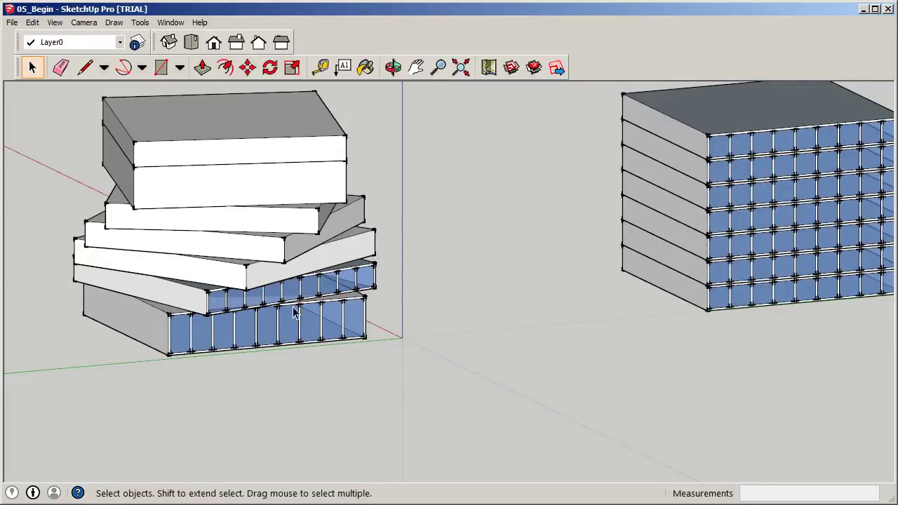
scroll(291, 295, "down", 1)
middle_click_drag(358, 251, 239, 300)
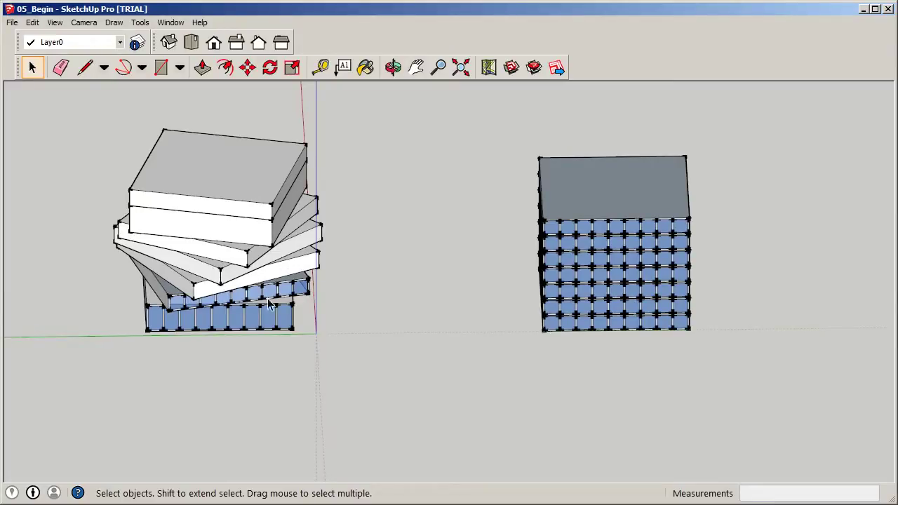
middle_click_drag(574, 267, 634, 240)
scroll(623, 256, "up", 3)
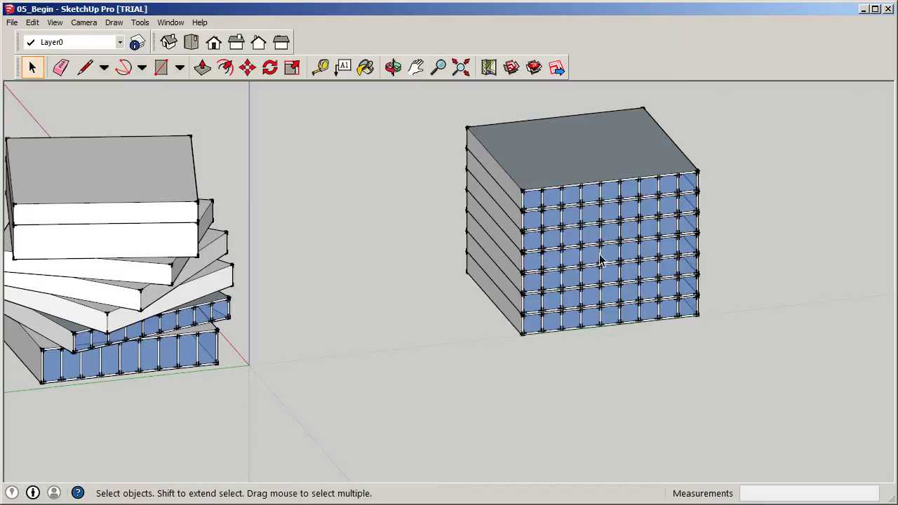
middle_click_drag(706, 280, 247, 238)
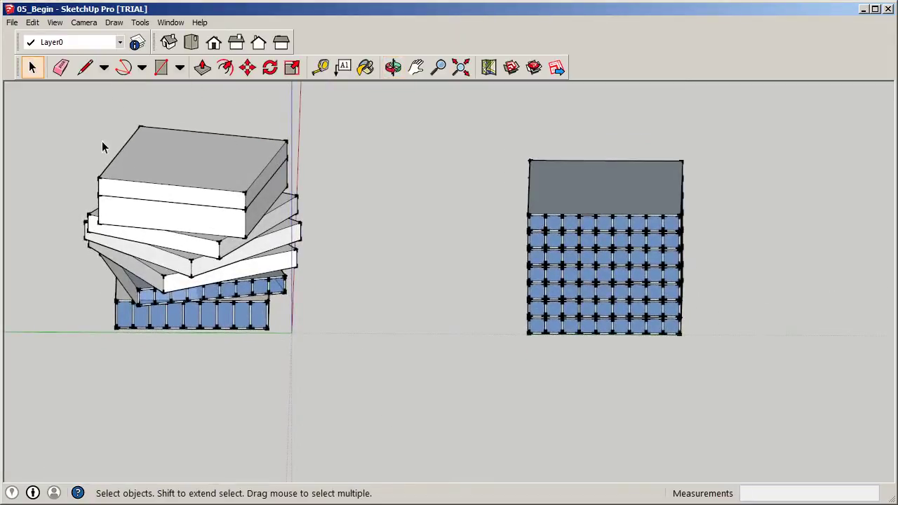